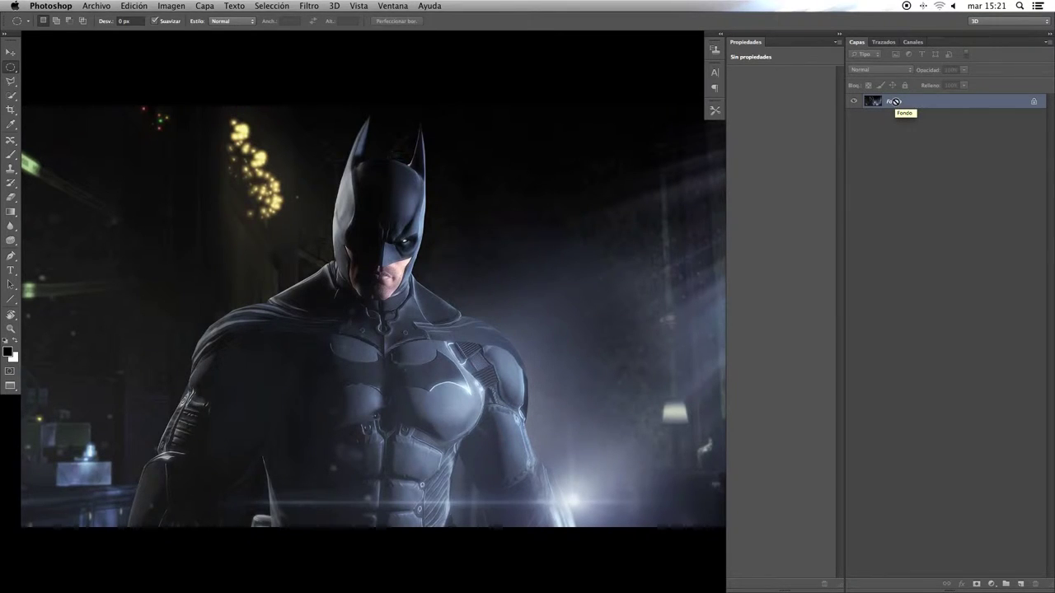
Duplicate the background layer twice and rename the top copy Fondo.
key(ctrl+j)
key(ctrl+j)
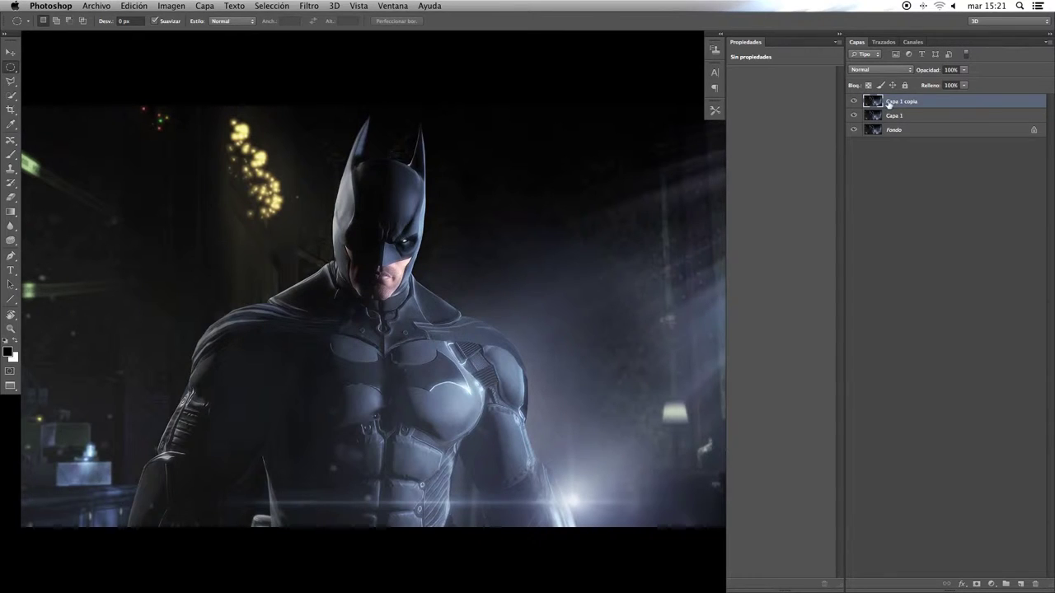
double_click(898, 102)
key(BackSpace)
text(ondo)
key(Return)
Start a Polygonal Lasso outline up Batman's left arm and shoulder to the cowl's ear.
click(11, 81)
click(125, 526)
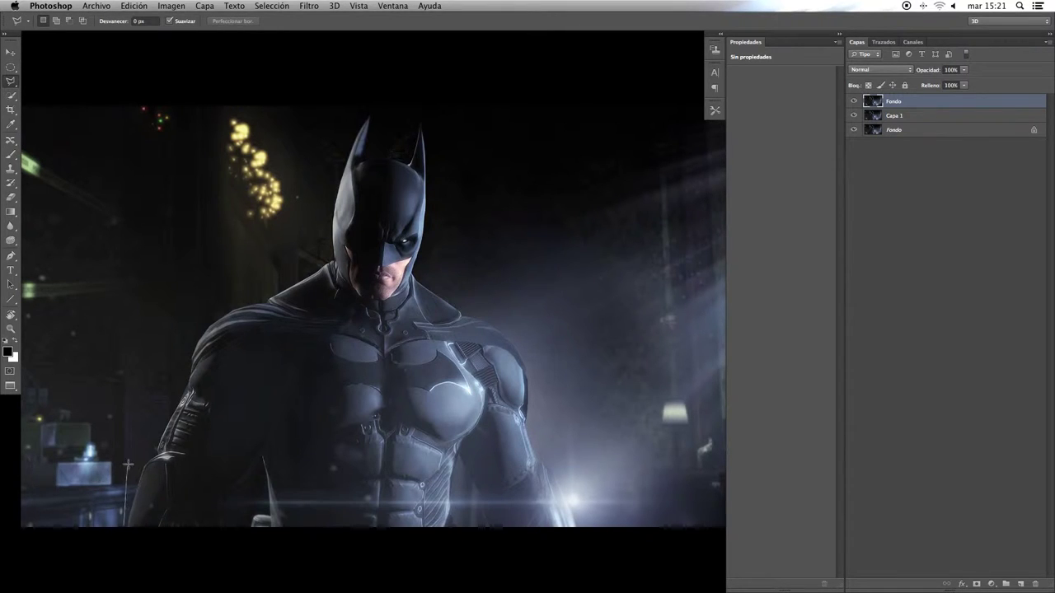
click(144, 458)
click(190, 383)
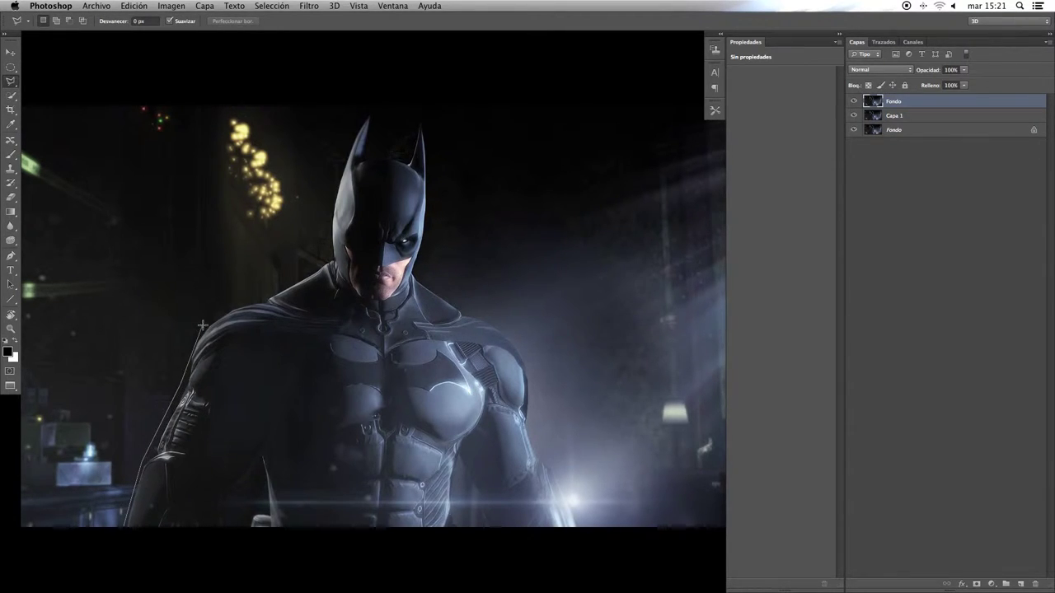
click(202, 324)
click(262, 297)
click(323, 258)
click(332, 191)
click(349, 129)
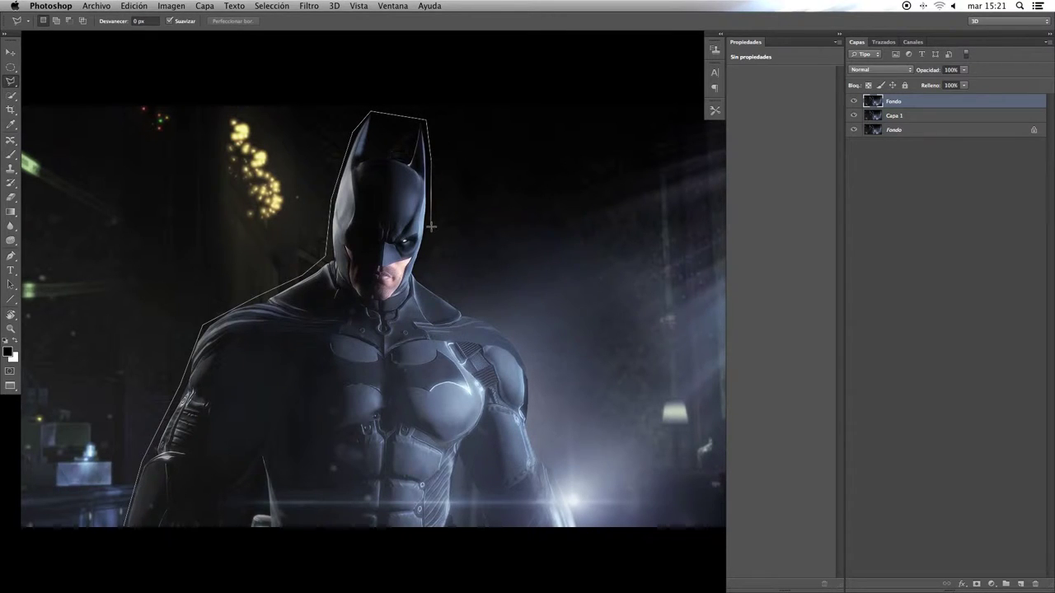
Continue the outline down Batman's right shoulder and arm to the bottom edge.
click(416, 276)
click(460, 309)
click(529, 404)
click(541, 443)
click(579, 529)
click(487, 534)
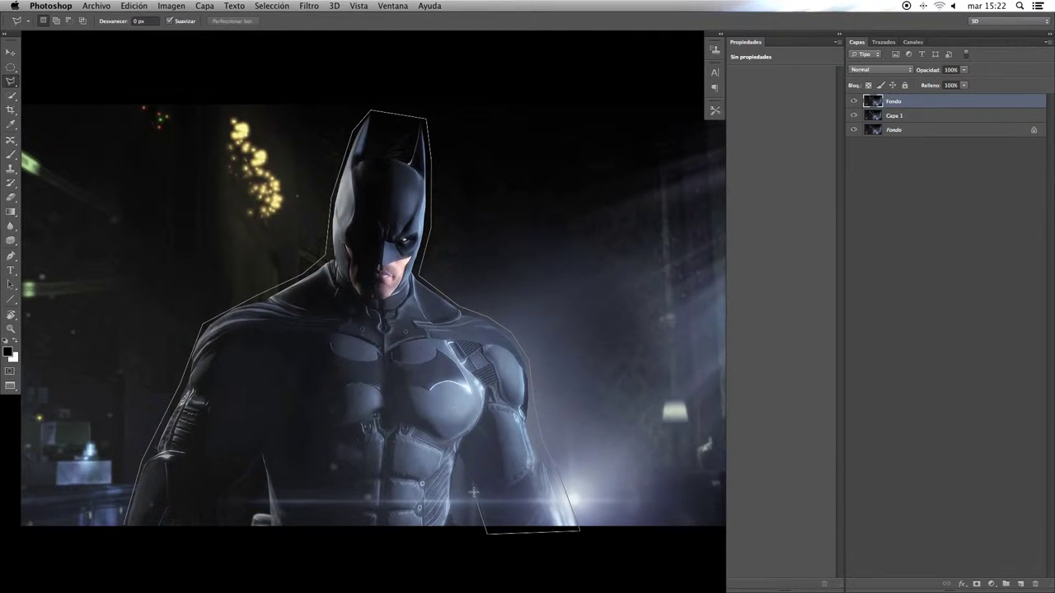
click(468, 540)
Trace around the gap beside the left arm and close the selection at the start.
scroll(254, 552, down, 1)
click(245, 521)
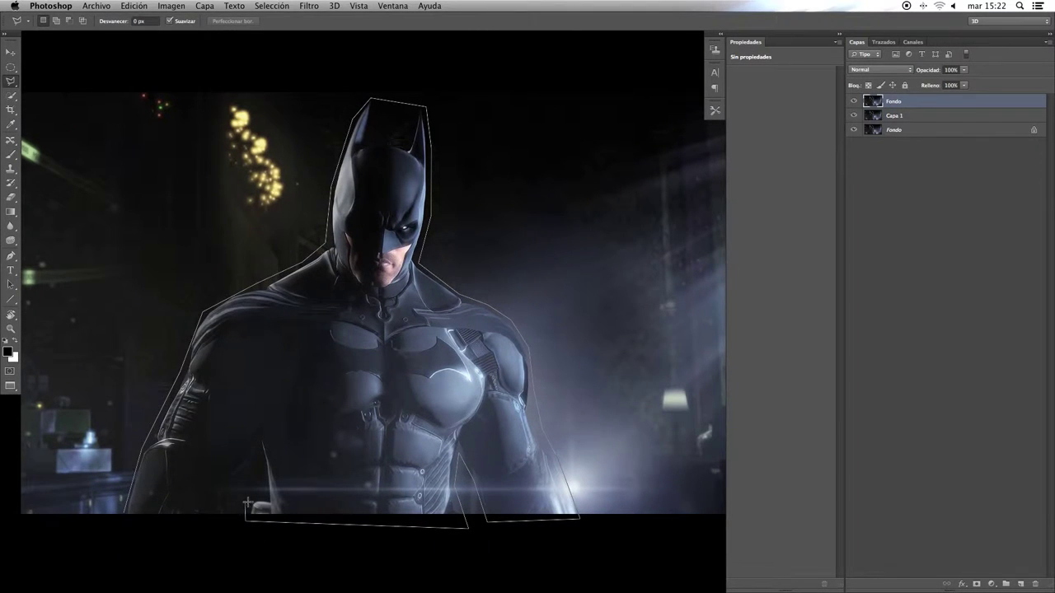
click(265, 497)
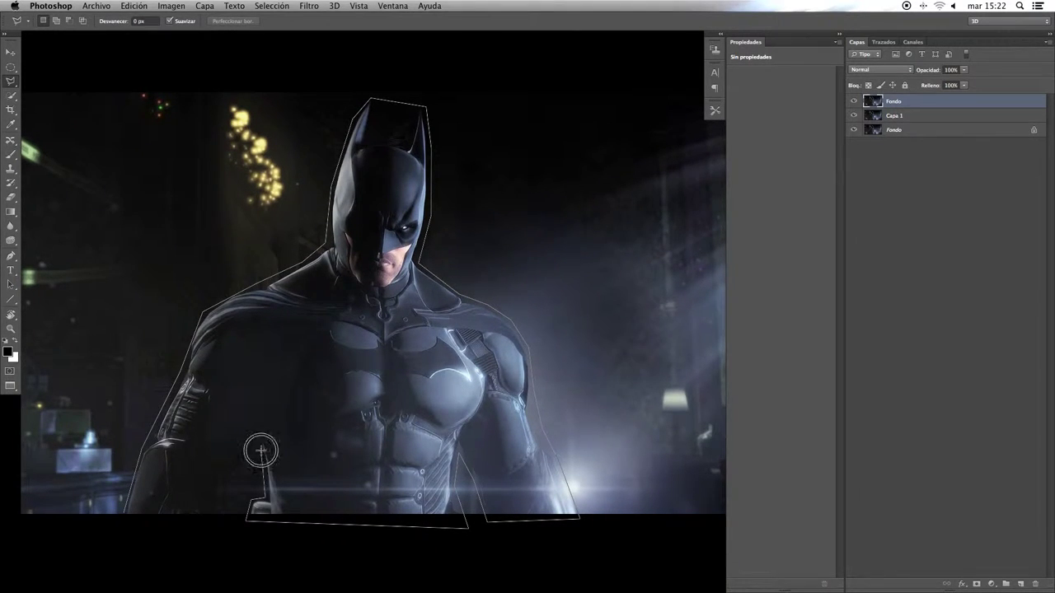
click(260, 452)
click(224, 487)
click(233, 525)
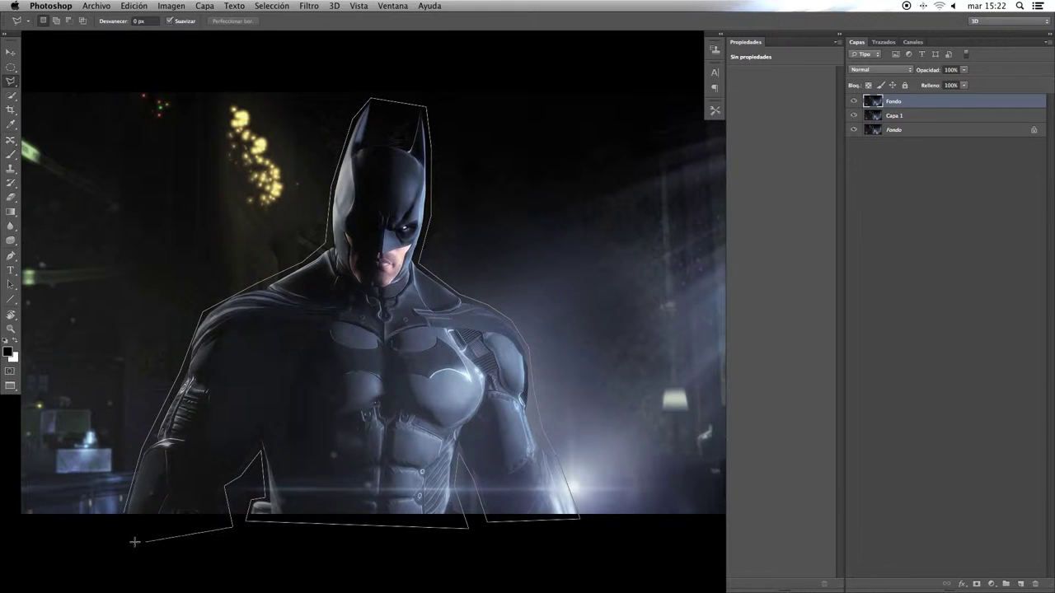
click(122, 540)
click(123, 515)
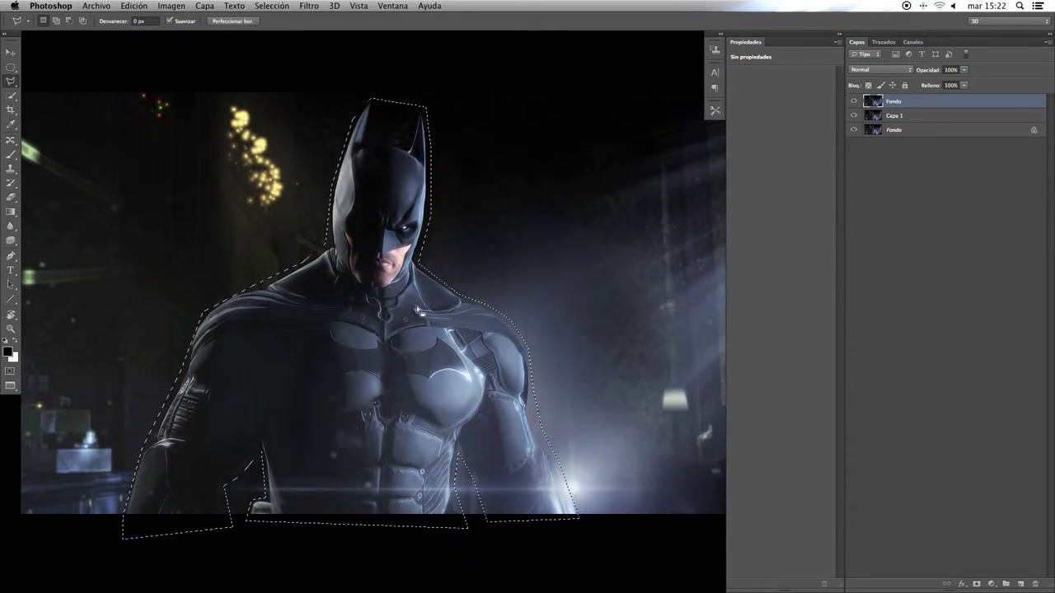
Fill the Batman selection using Según el contenido so the city background replaces him.
right_click(361, 363)
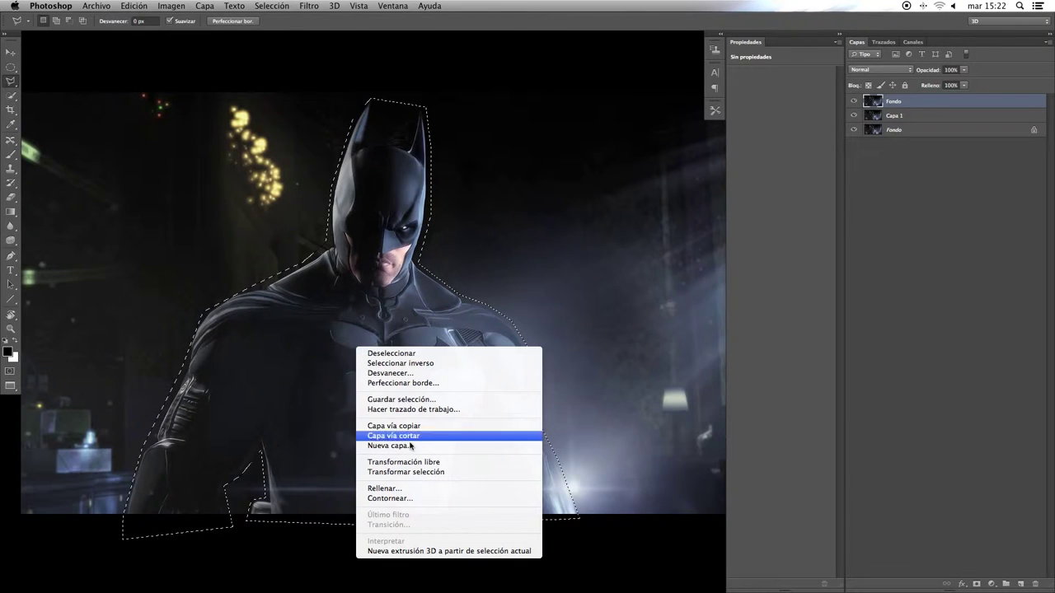
click(422, 489)
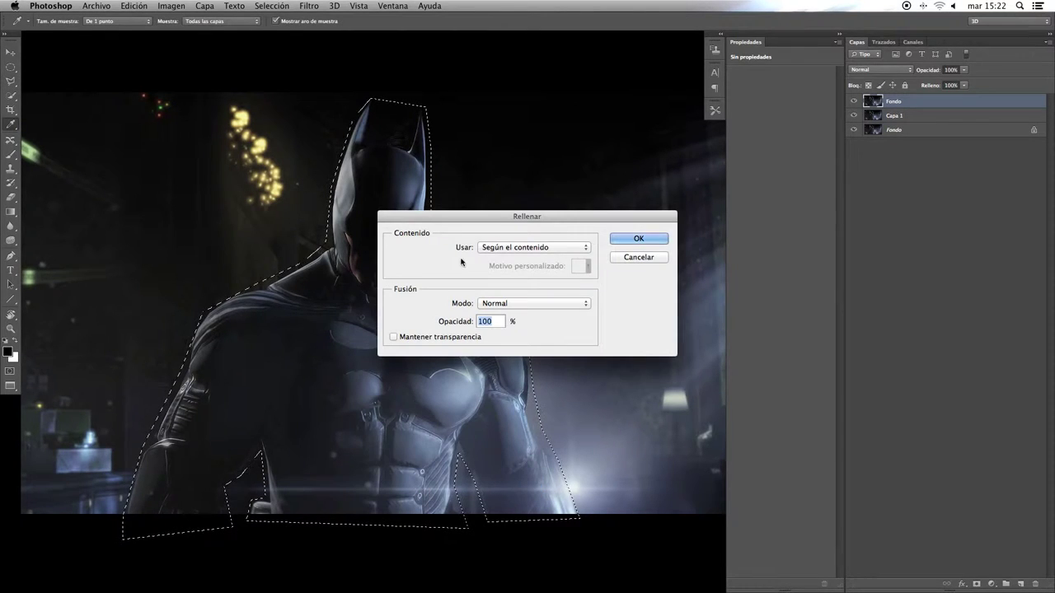
click(527, 249)
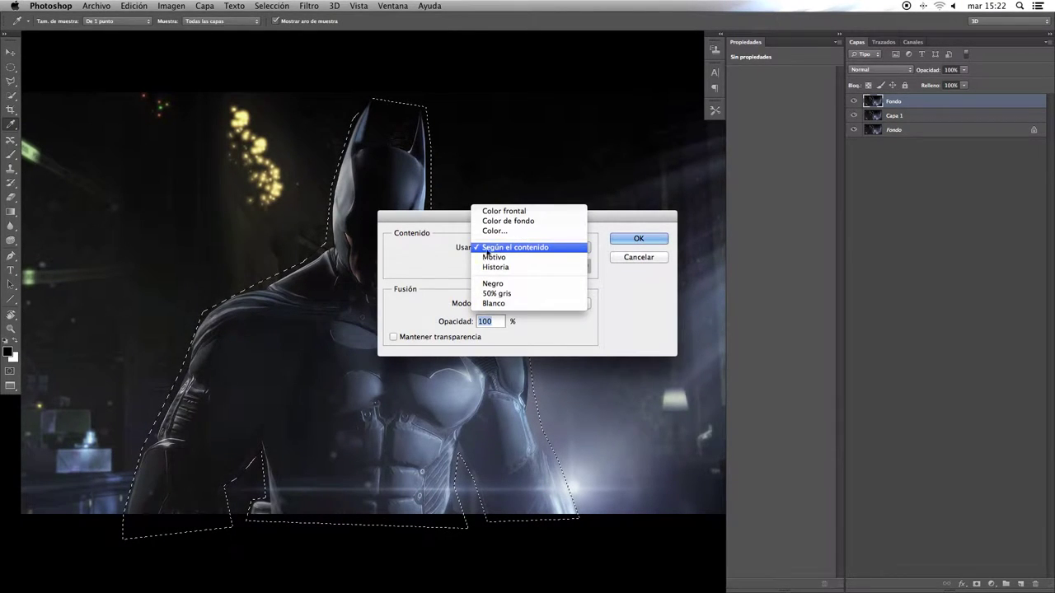
click(527, 248)
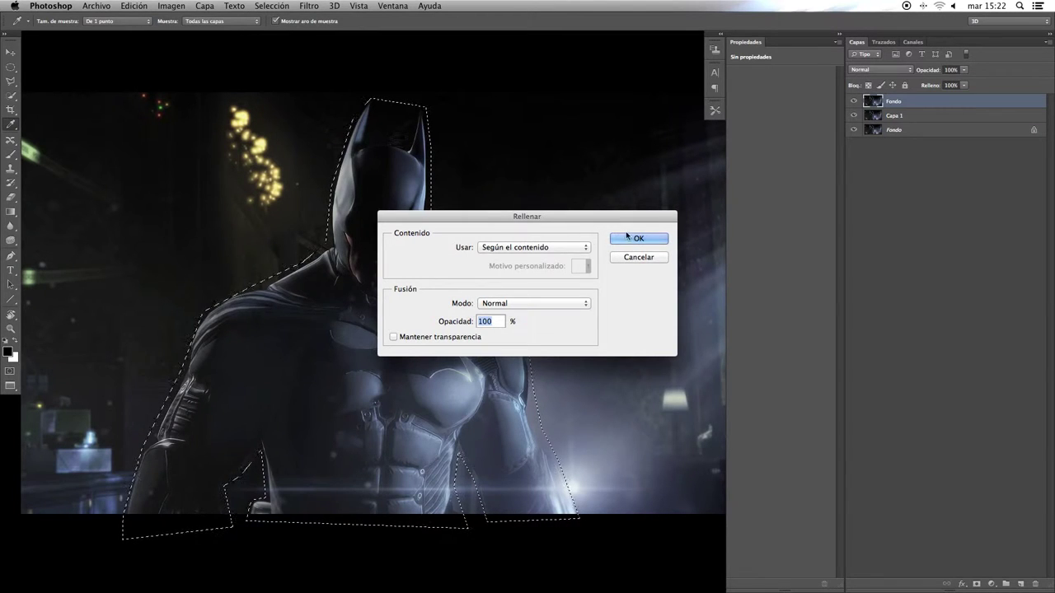
click(633, 239)
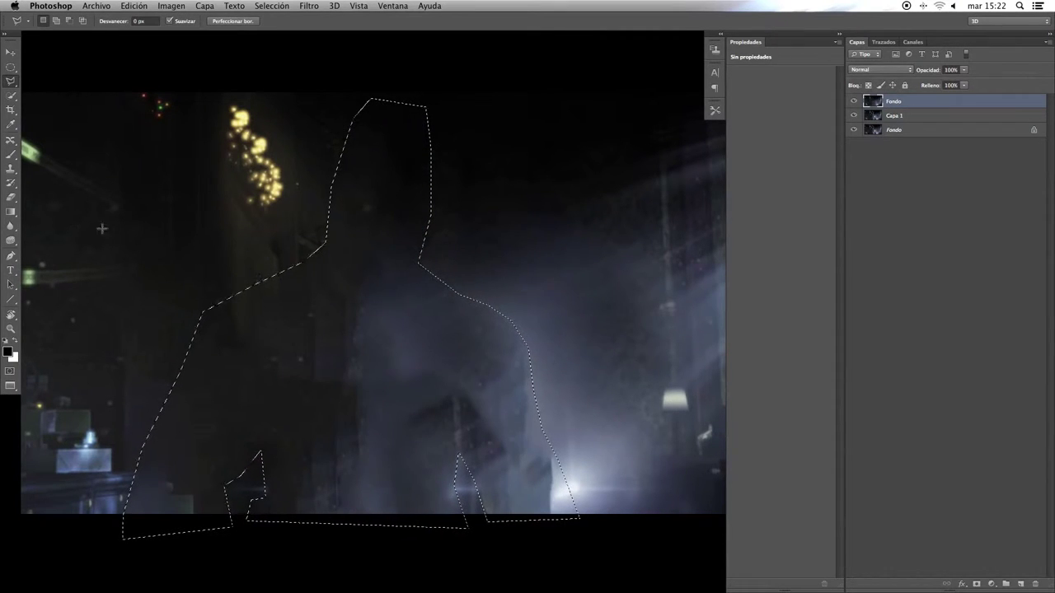
Deselect and move the content-filled Fondo layer below Capa 1.
key(ctrl+minus)
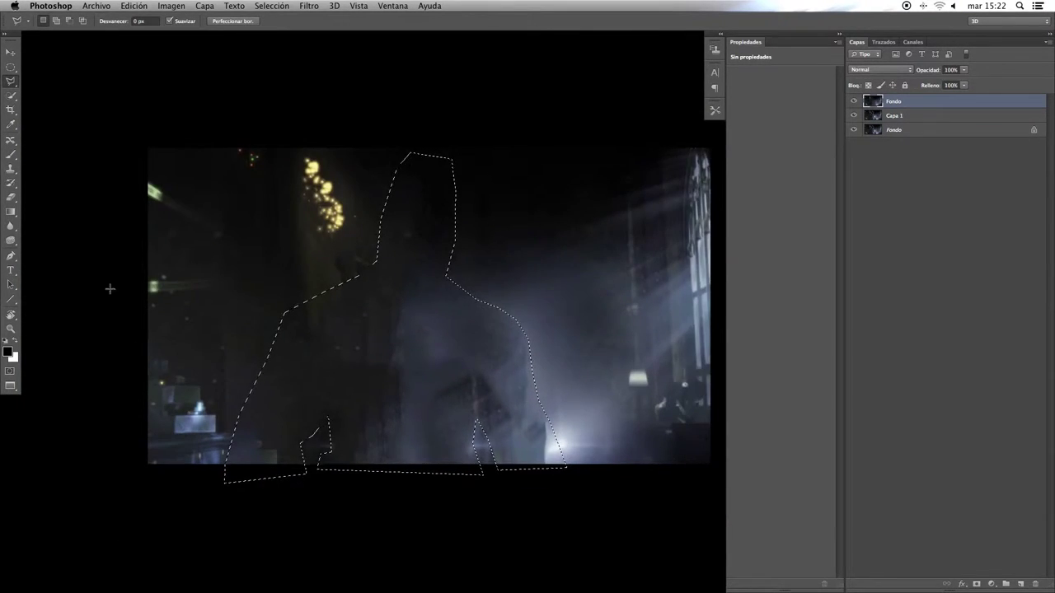
click(11, 66)
key(ctrl+d)
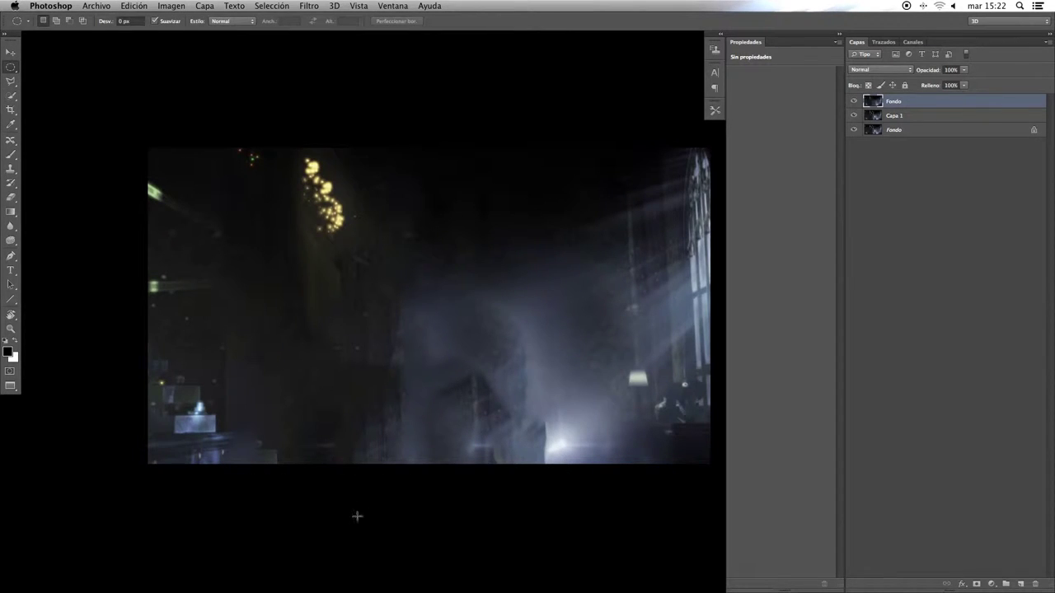
drag(900, 103, 904, 123)
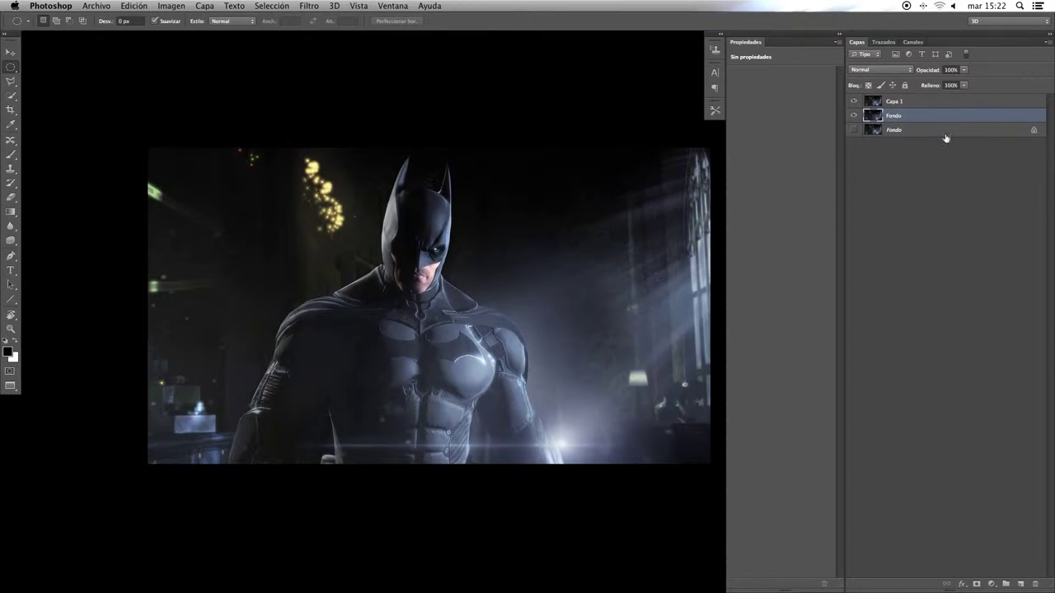
Rename Capa 1 to Batman and zoom in on the figure.
click(878, 103)
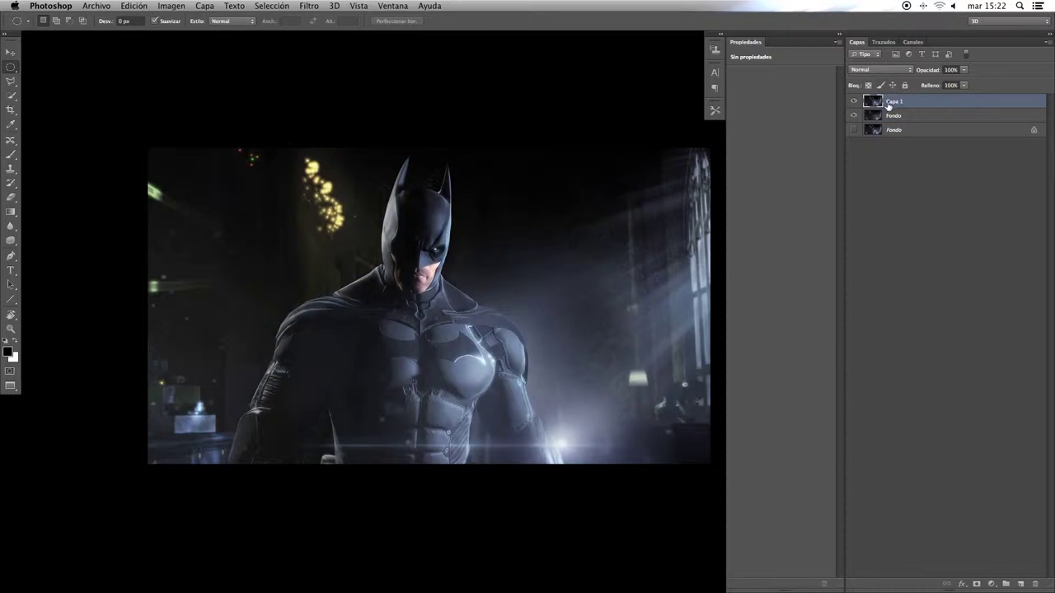
double_click(895, 102)
text(Batman)
key(Return)
key(super+plus)
key(super+plus)
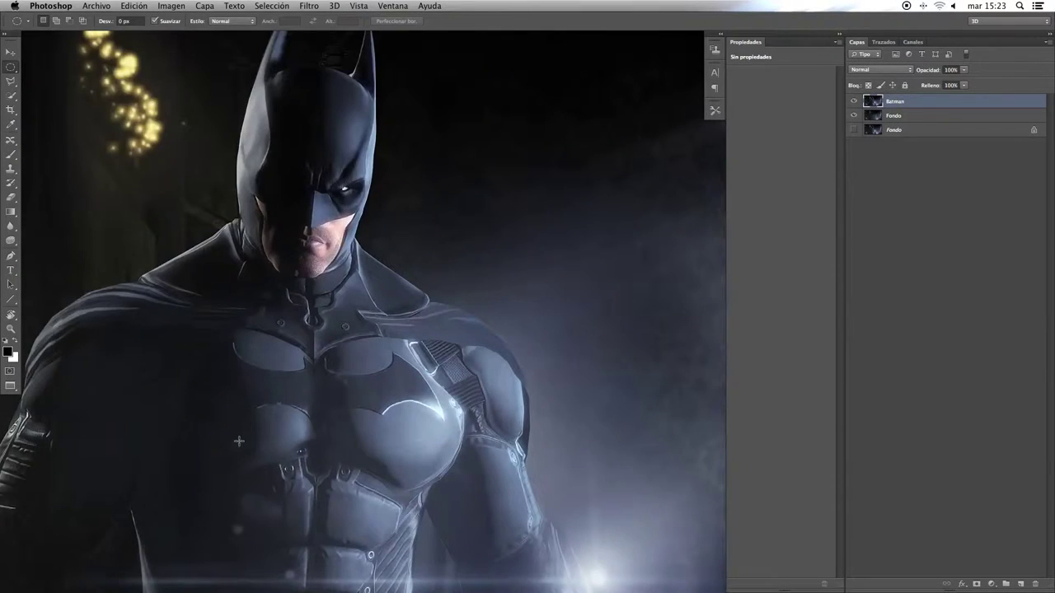
scroll(332, 503, down, 5)
scroll(332, 503, left, 5)
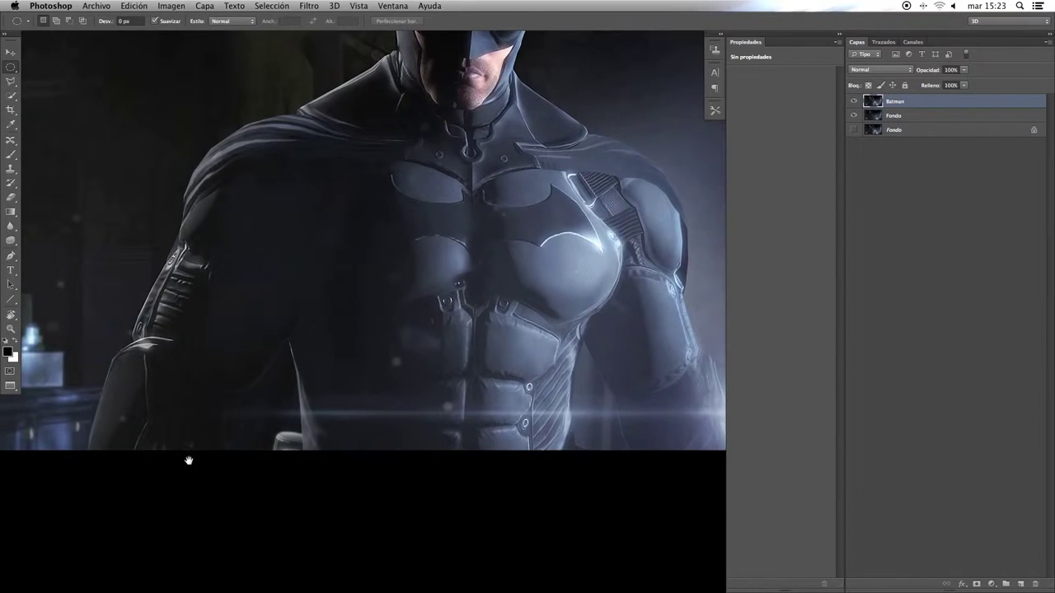
scroll(189, 459, left, 2)
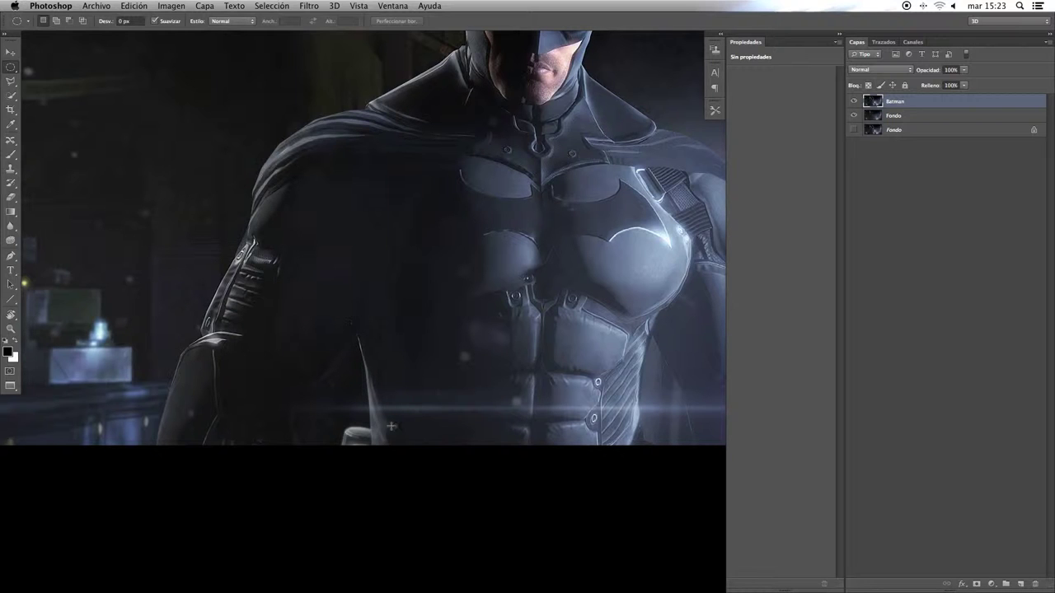
scroll(517, 307, up, 5)
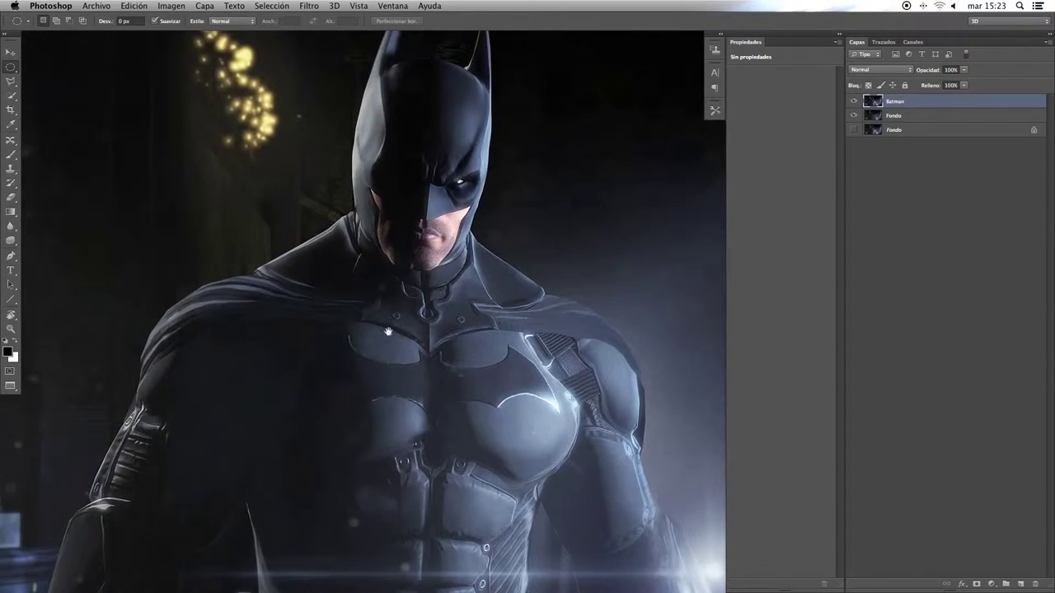
scroll(389, 331, up, 2)
scroll(400, 360, up, 2)
scroll(401, 360, down, 7)
scroll(396, 354, up, 3)
scroll(395, 355, left, 1)
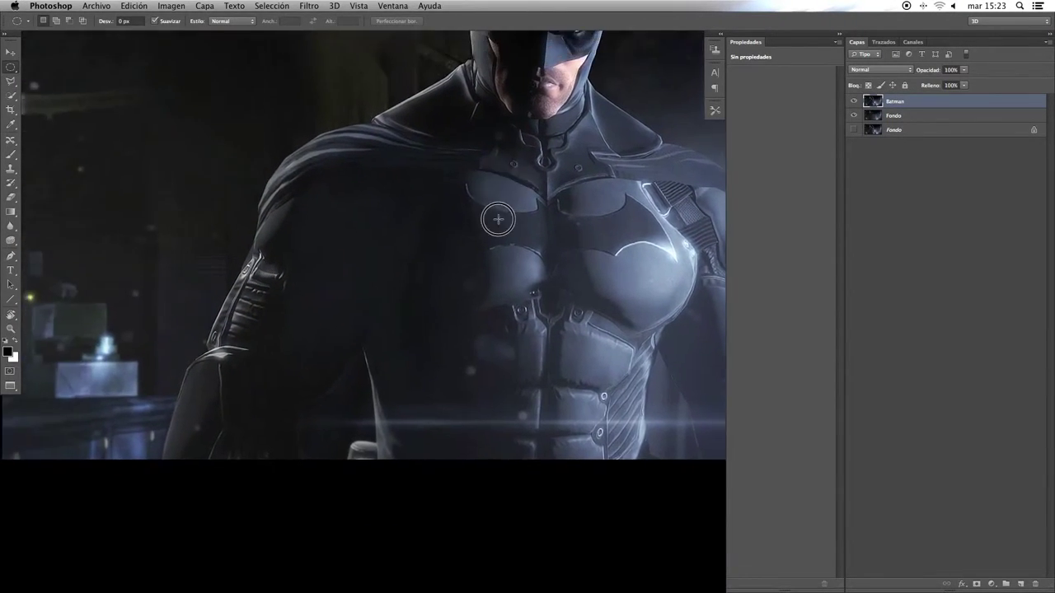
scroll(391, 346, up, 5)
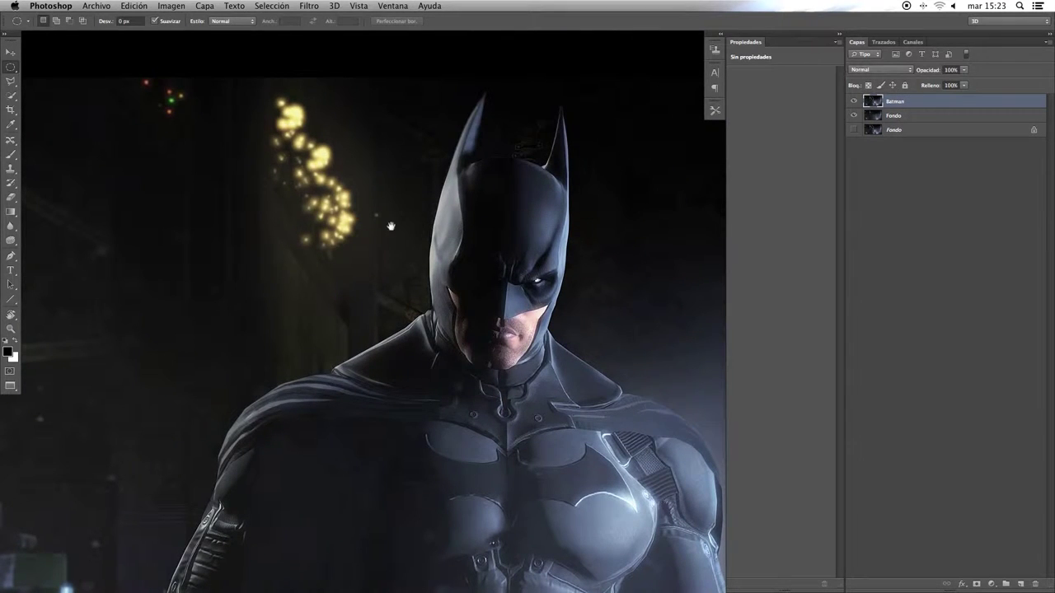
scroll(401, 330, down, 2)
scroll(398, 247, down, 5)
scroll(437, 198, down, 2)
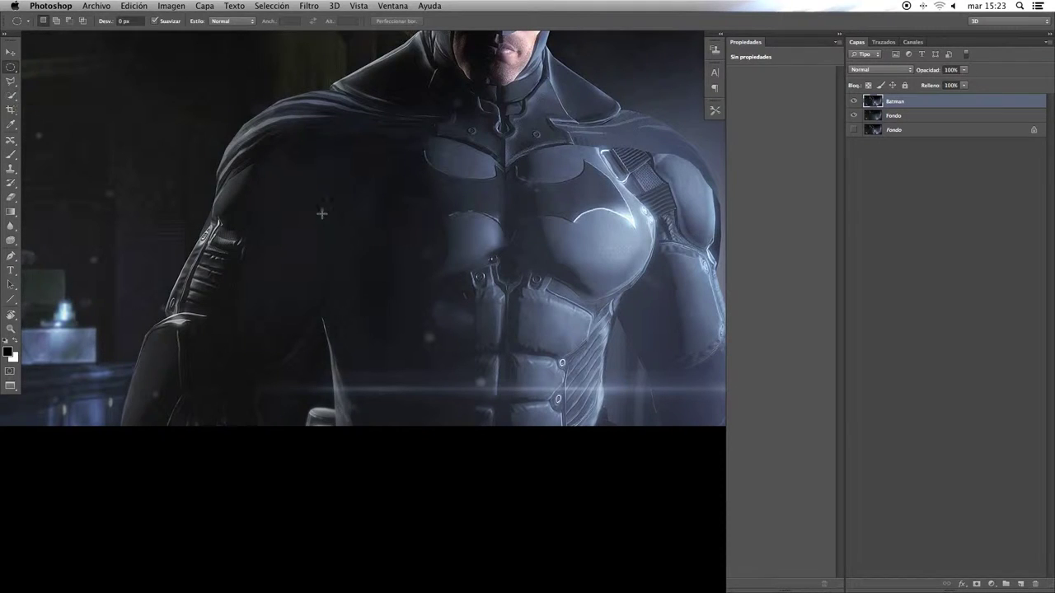
Quick-select Batman's left arm, shoulder, cowl and ear tips.
click(10, 96)
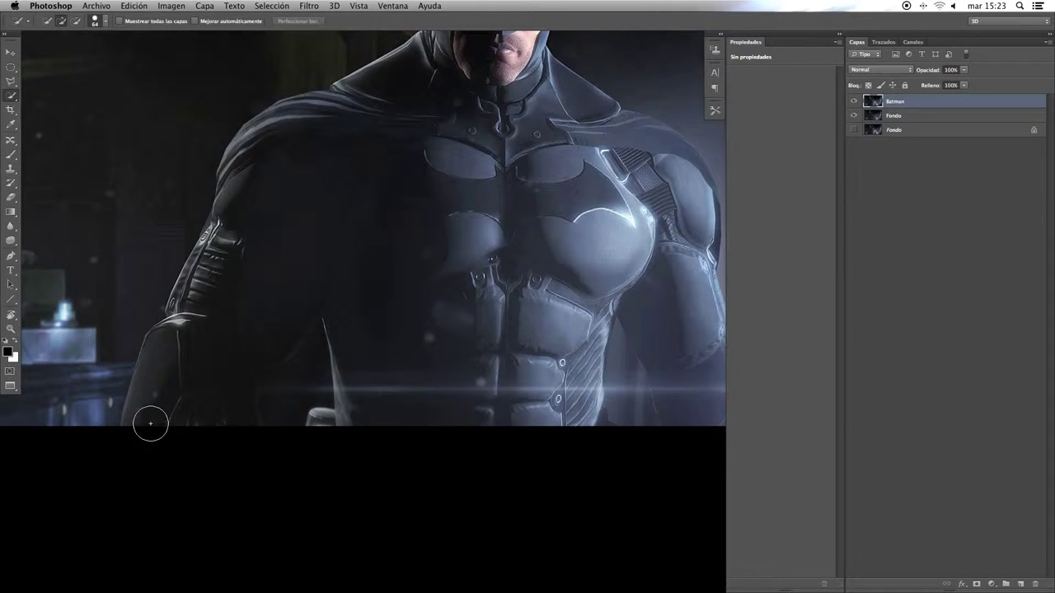
drag(150, 410, 228, 222)
drag(272, 148, 419, 89)
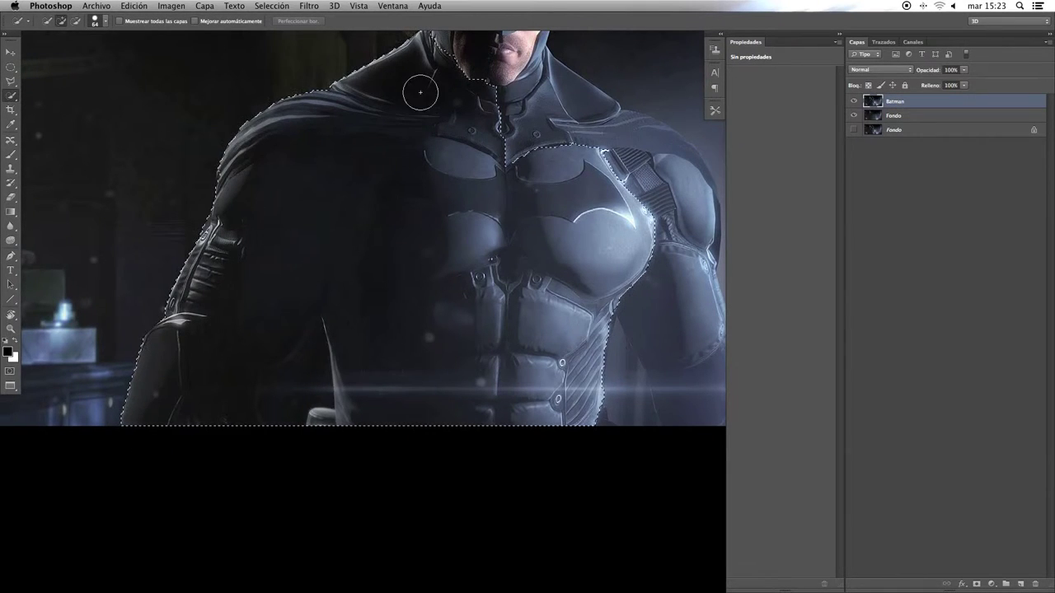
scroll(342, 113, up, 5)
scroll(342, 113, up, 3)
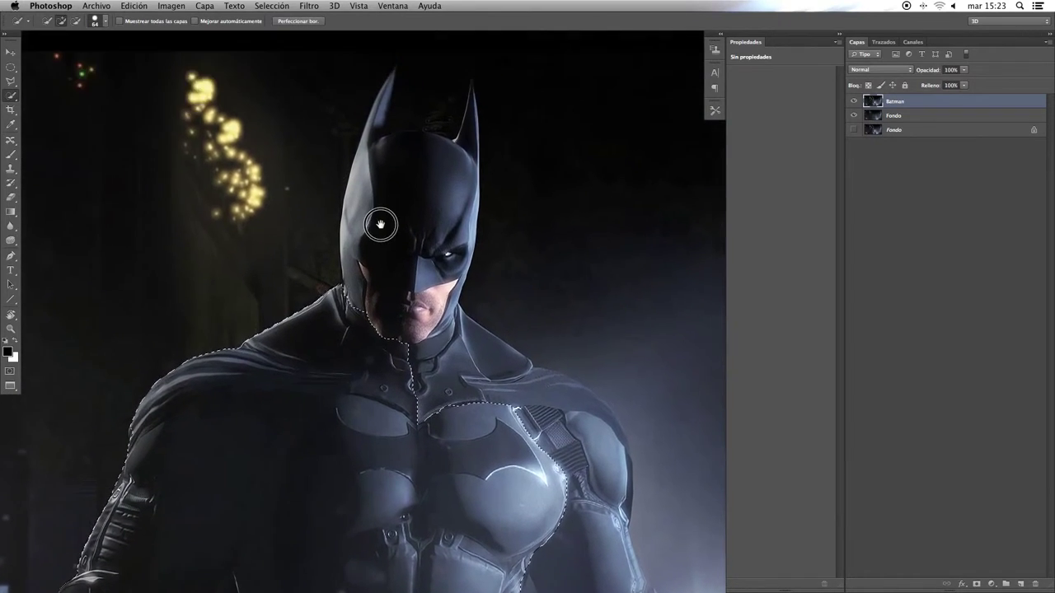
scroll(378, 101, up, 1)
mouse_move(390, 93)
mouse_down()
mouse_move(415, 189)
mouse_move(461, 155)
mouse_up()
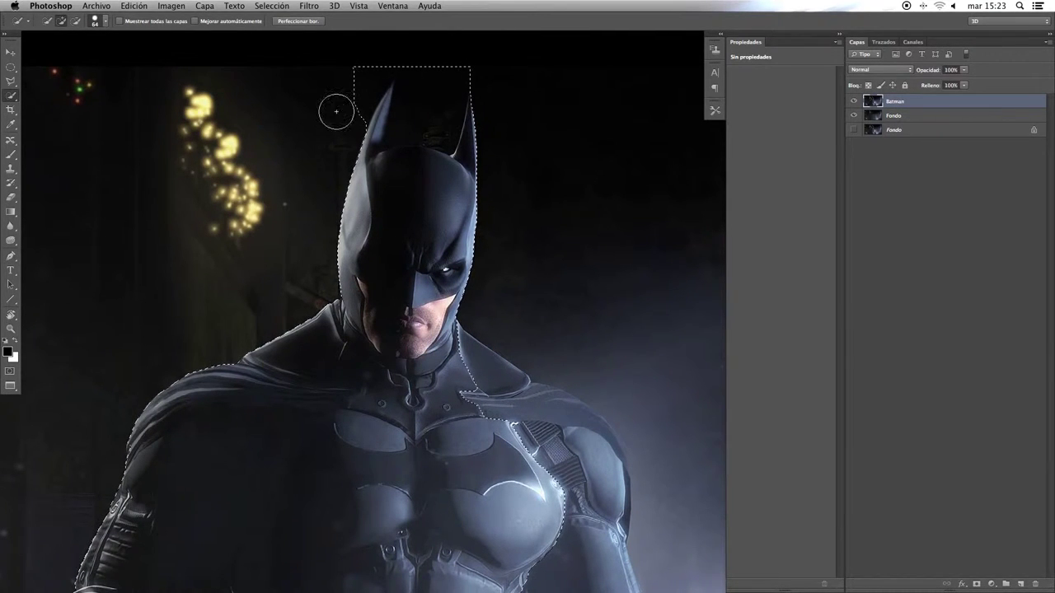
mouse_move(360, 96)
mouse_down()
mouse_move(403, 51)
mouse_move(444, 131)
mouse_up()
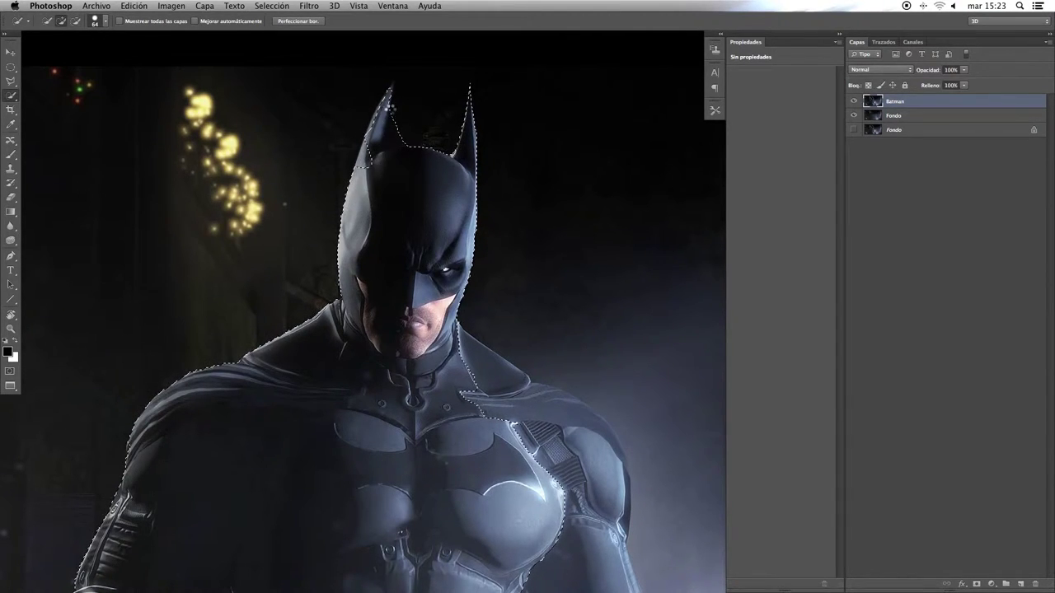
drag(384, 100, 364, 180)
Add the right shoulder and arm, trimming background off the lower arm edge.
mouse_move(491, 319)
mouse_down()
mouse_move(469, 365)
mouse_move(488, 413)
mouse_move(605, 492)
mouse_move(586, 526)
mouse_up()
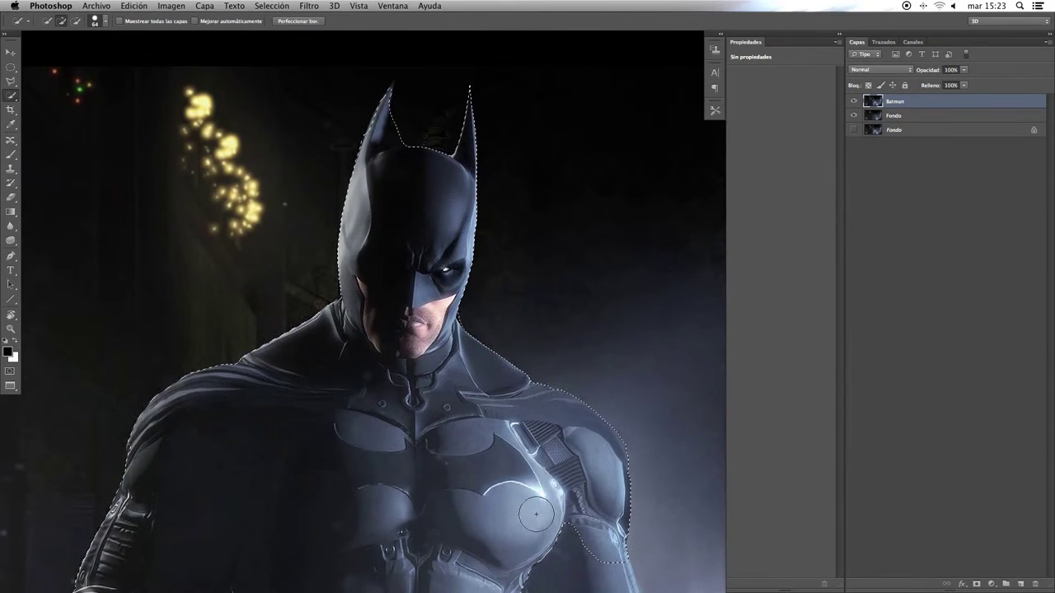
scroll(536, 524, down, 10)
scroll(536, 525, right, 4)
drag(339, 228, 471, 341)
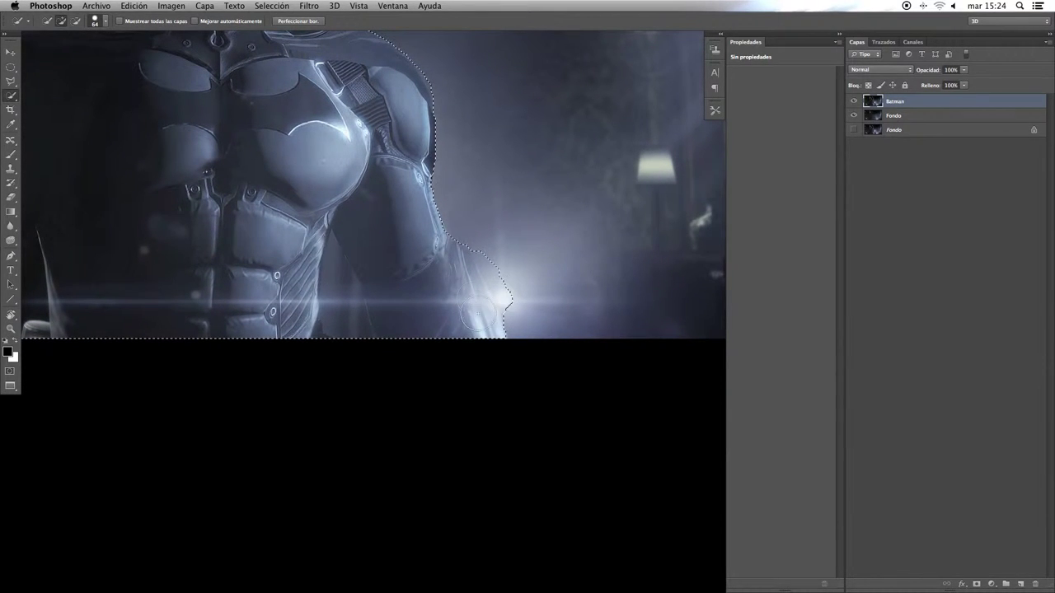
drag(533, 336, 502, 297)
drag(454, 252, 491, 334)
click(480, 252)
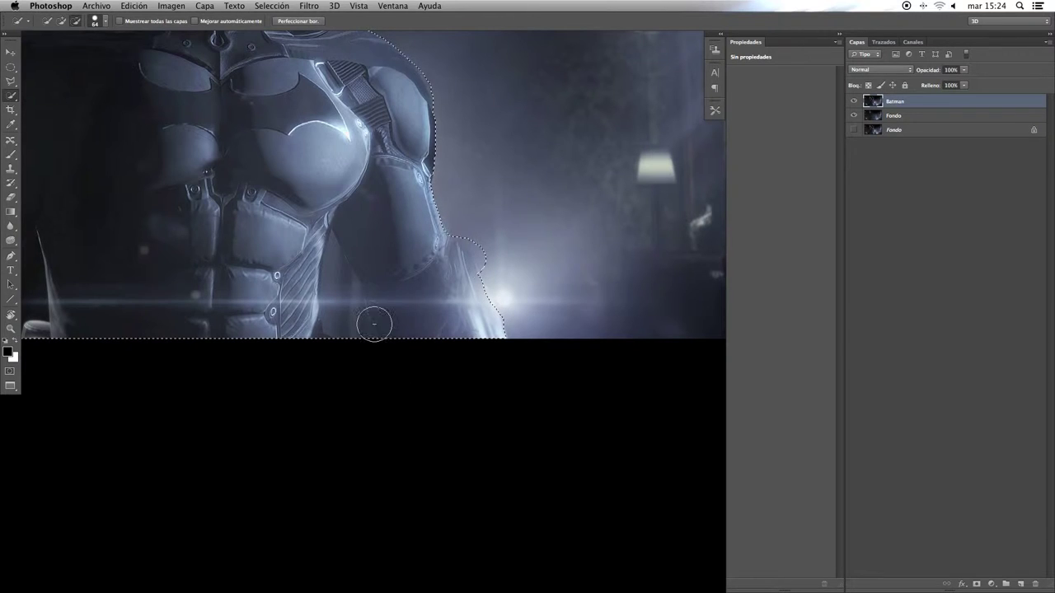
click(451, 248)
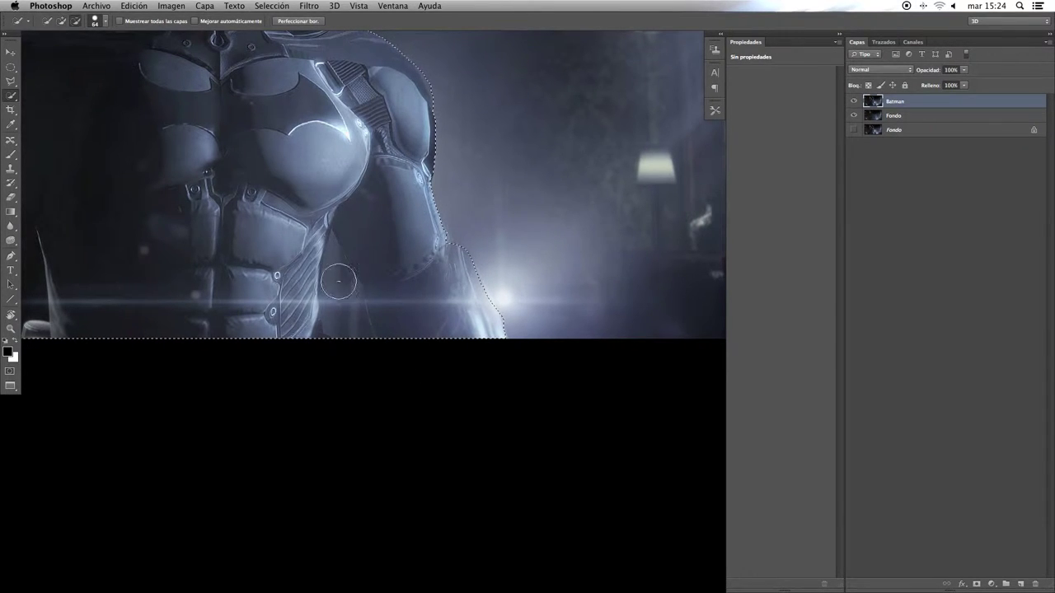
click(371, 302)
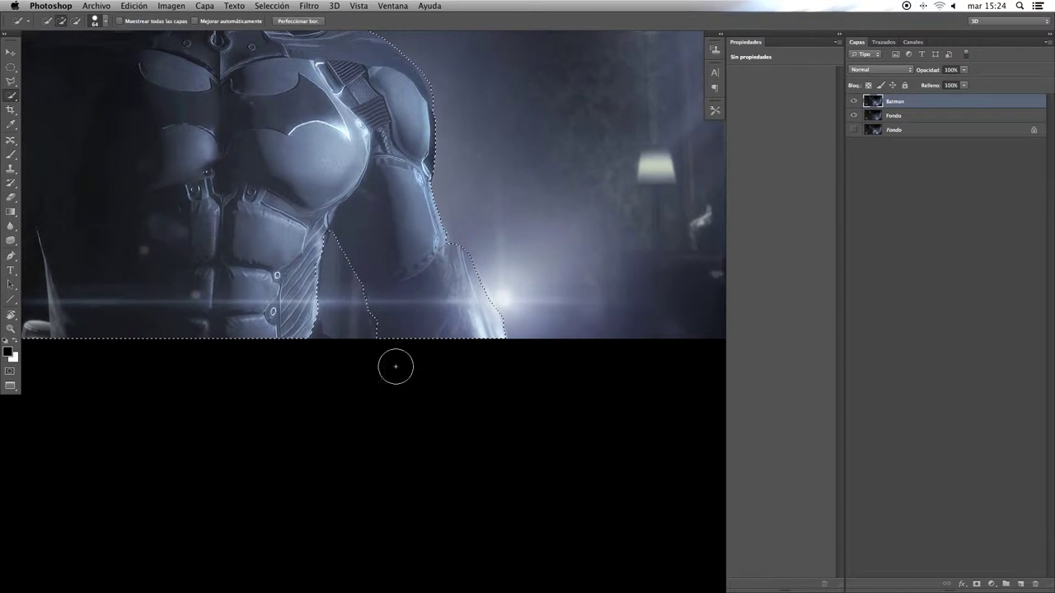
Subtract the background gaps near the bottom centre and fit the image in view.
scroll(256, 321, left, 10)
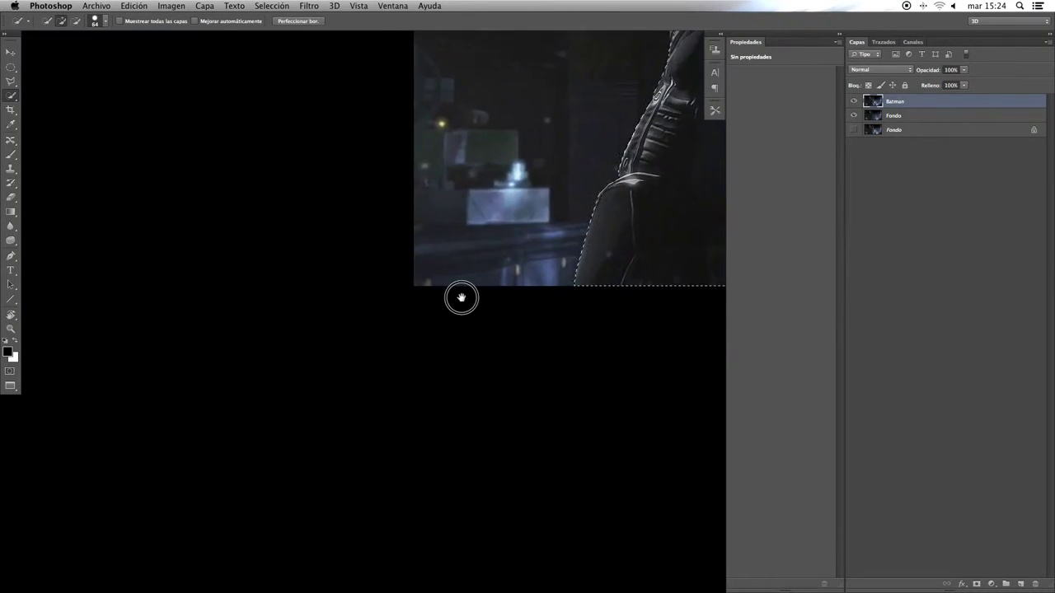
scroll(219, 421, up, 2)
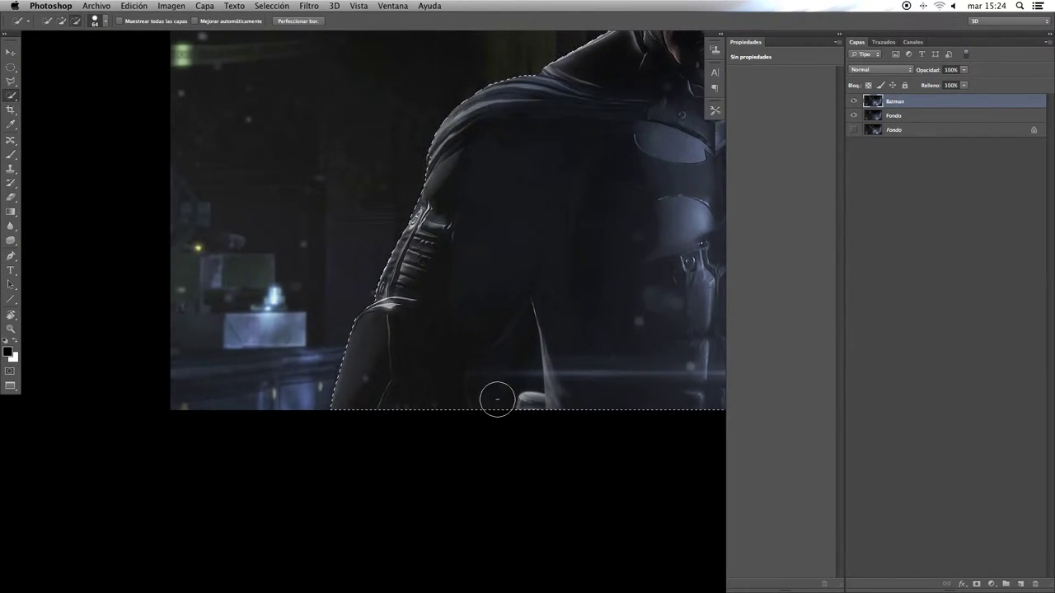
drag(499, 409, 526, 338)
mouse_move(471, 363)
mouse_down()
mouse_move(521, 318)
mouse_move(473, 384)
mouse_up()
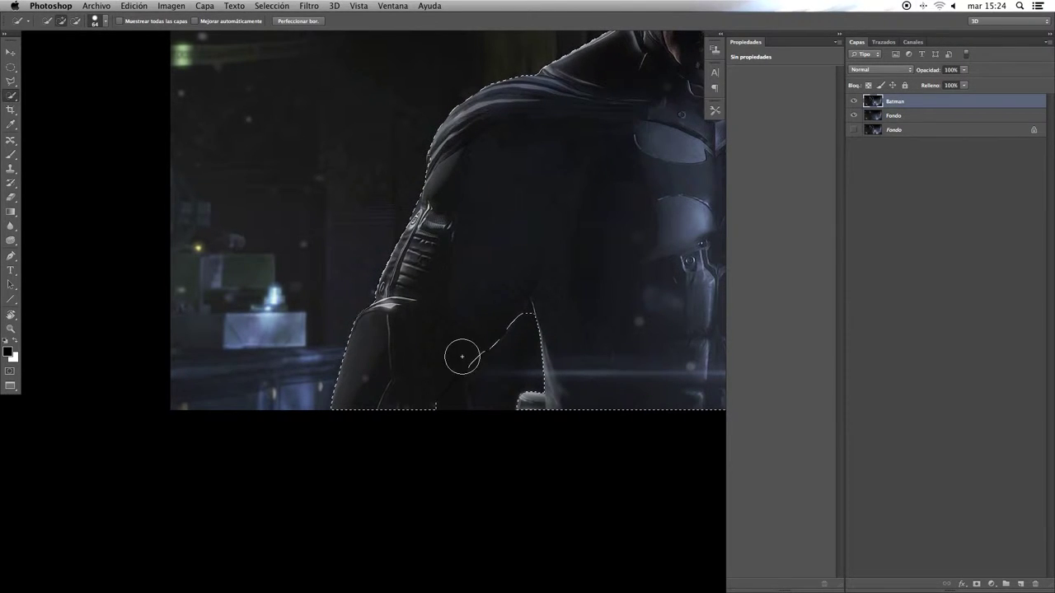
mouse_move(459, 426)
mouse_down()
mouse_move(537, 294)
mouse_move(483, 358)
mouse_up()
mouse_move(518, 306)
mouse_down()
mouse_move(478, 366)
mouse_move(487, 346)
mouse_up()
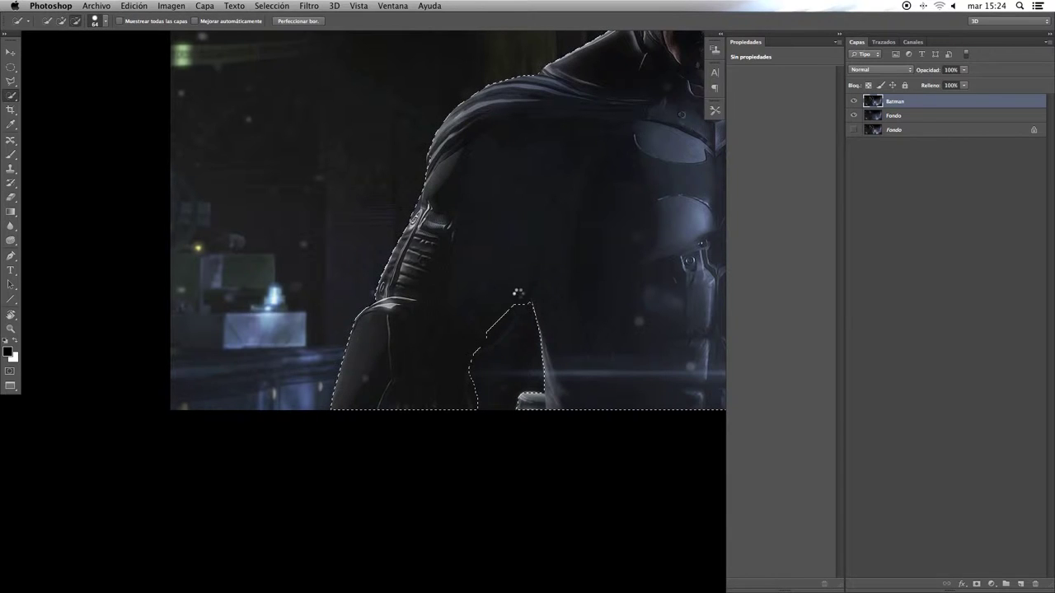
drag(502, 306, 505, 320)
click(502, 307)
key(super+minus)
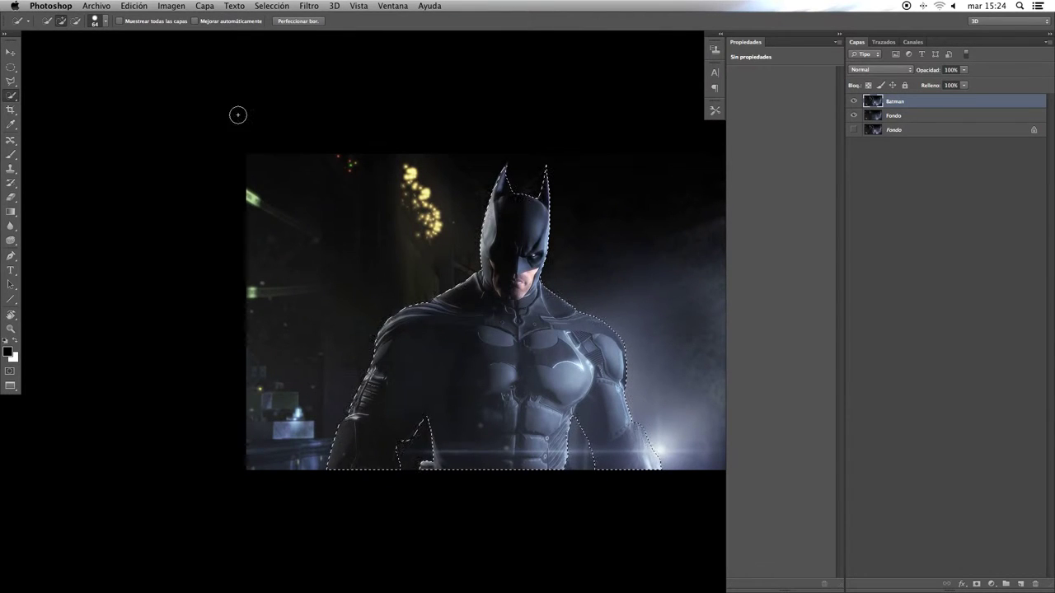
In Perfeccionar borde, brush the Refine Radius along Batman's glowing right shoulder and arm.
click(298, 21)
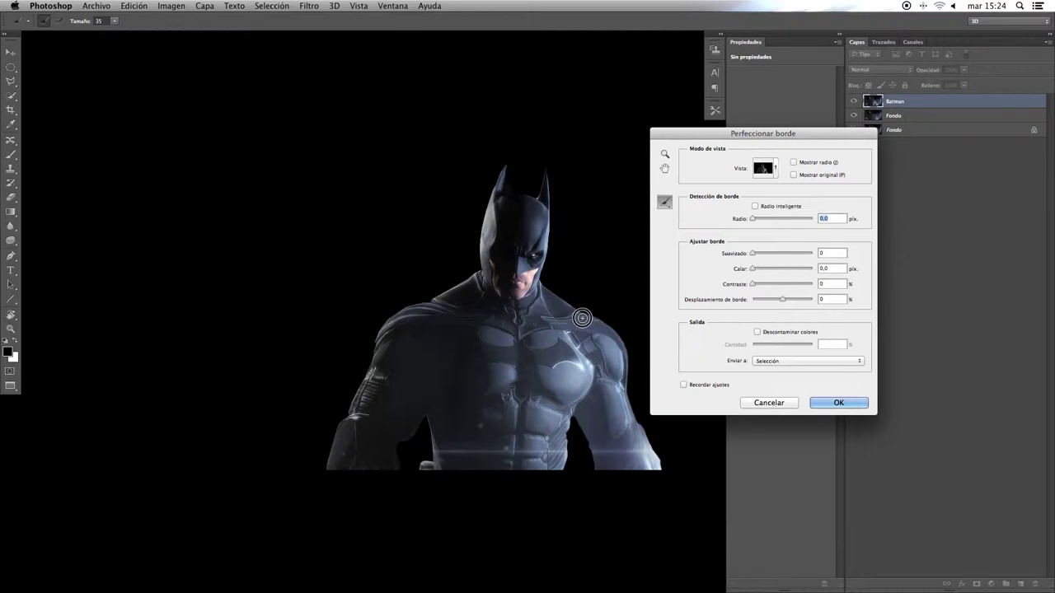
drag(607, 378, 600, 369)
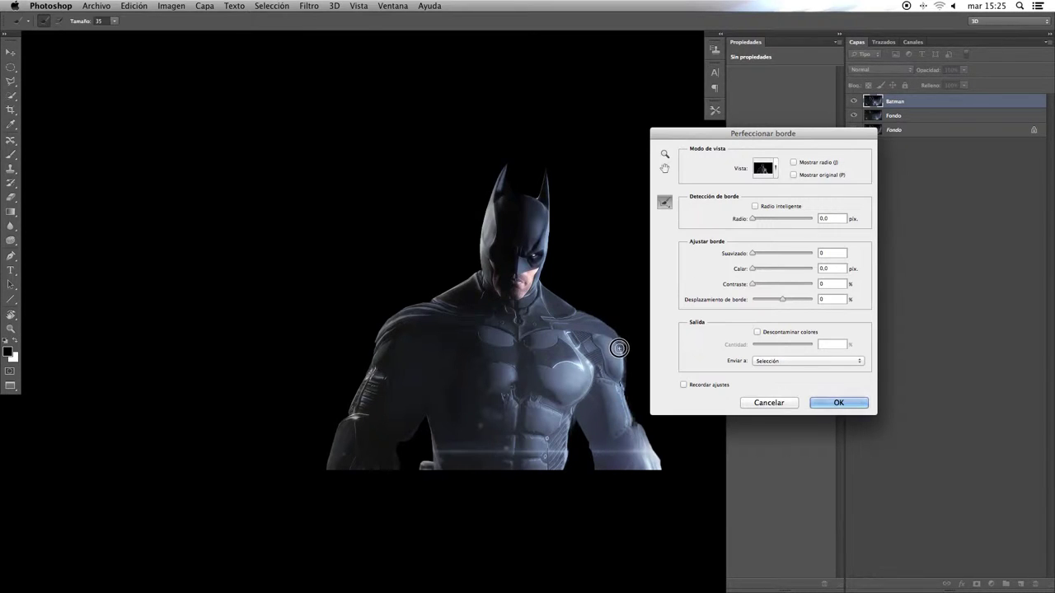
drag(619, 358, 620, 389)
Apply the refined edge and paste the Batman cut-out onto its own layer.
click(839, 402)
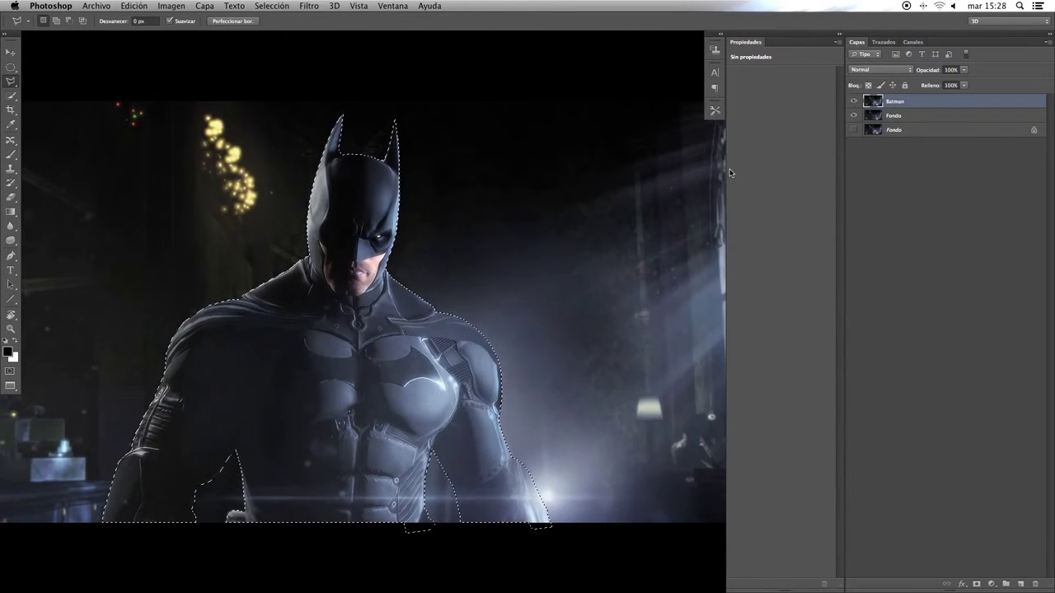
key(super+c)
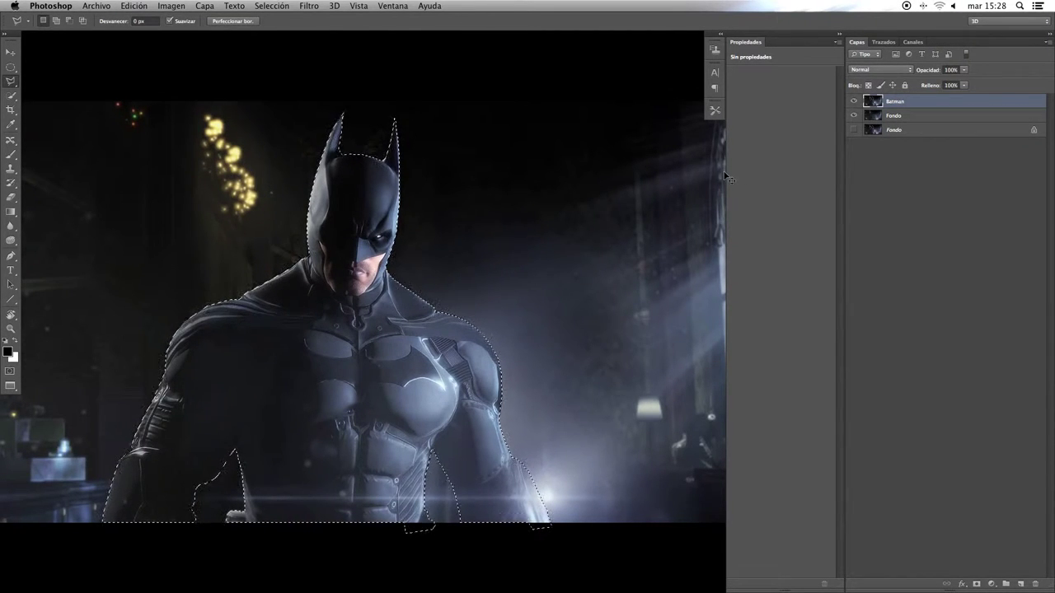
key(super+v)
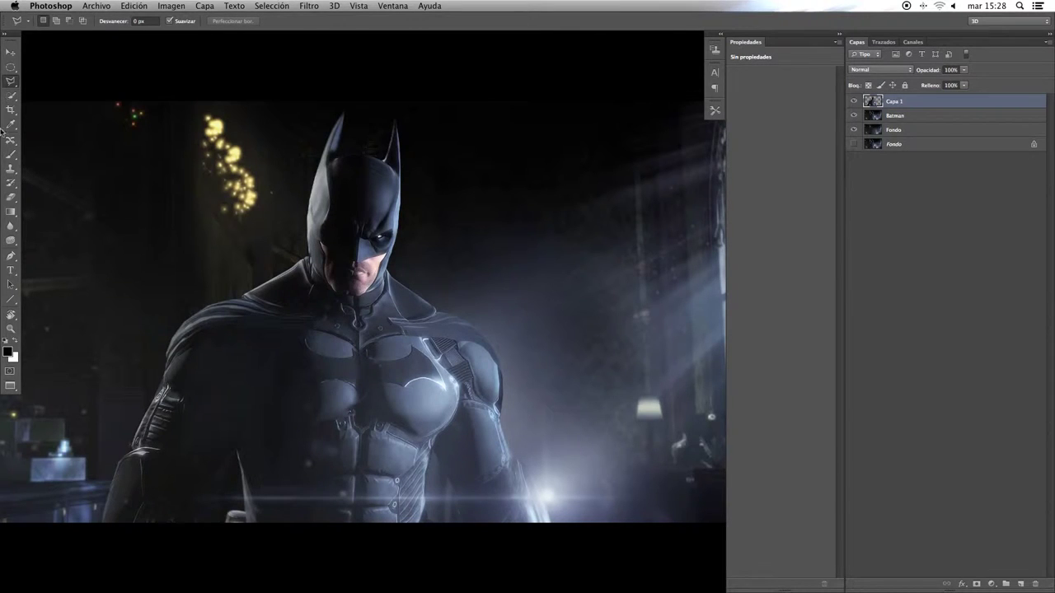
click(9, 52)
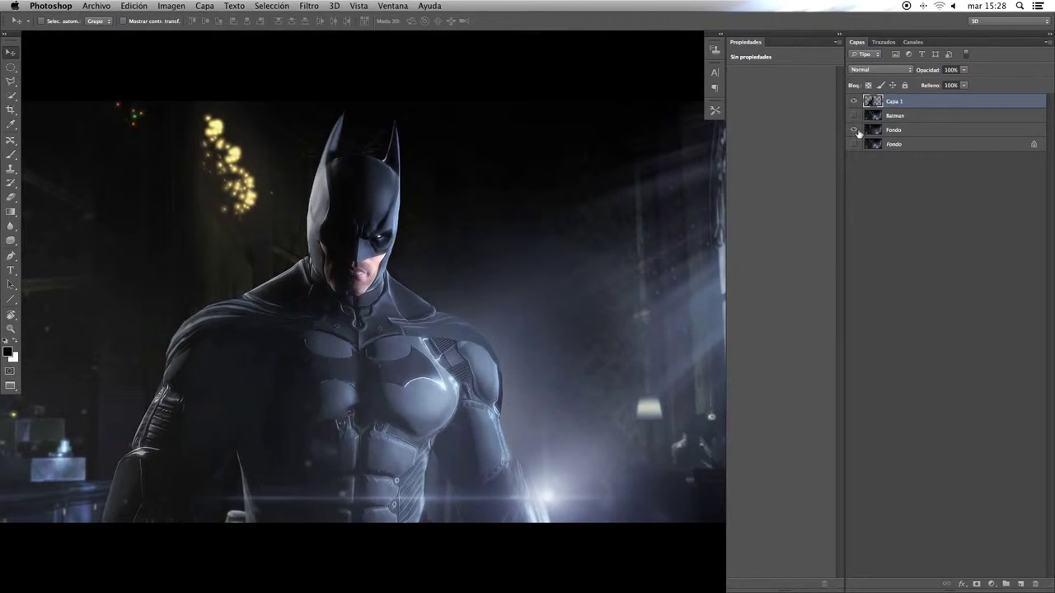
click(853, 102)
click(853, 101)
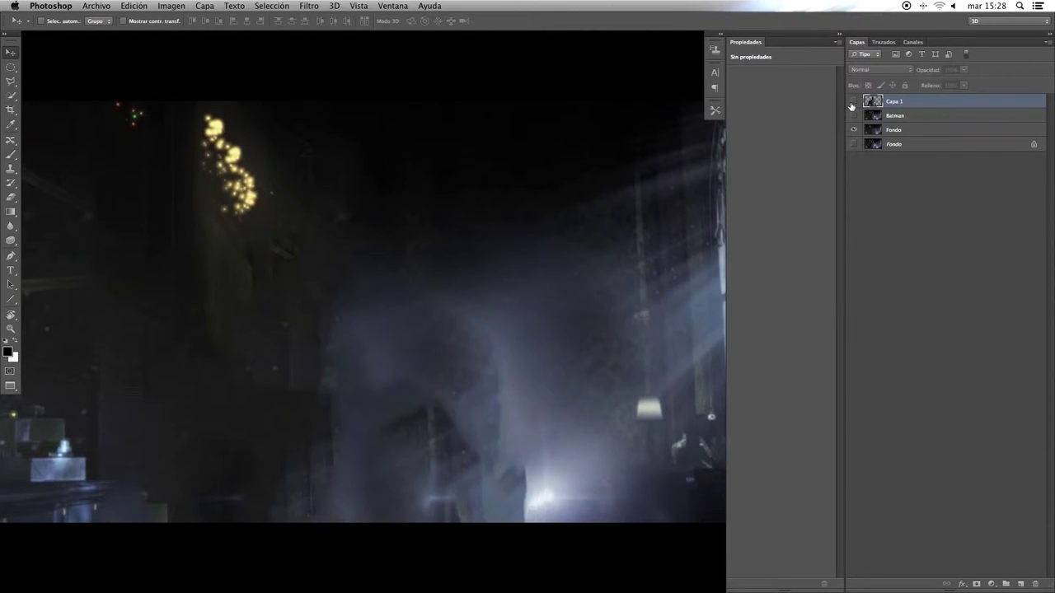
click(853, 102)
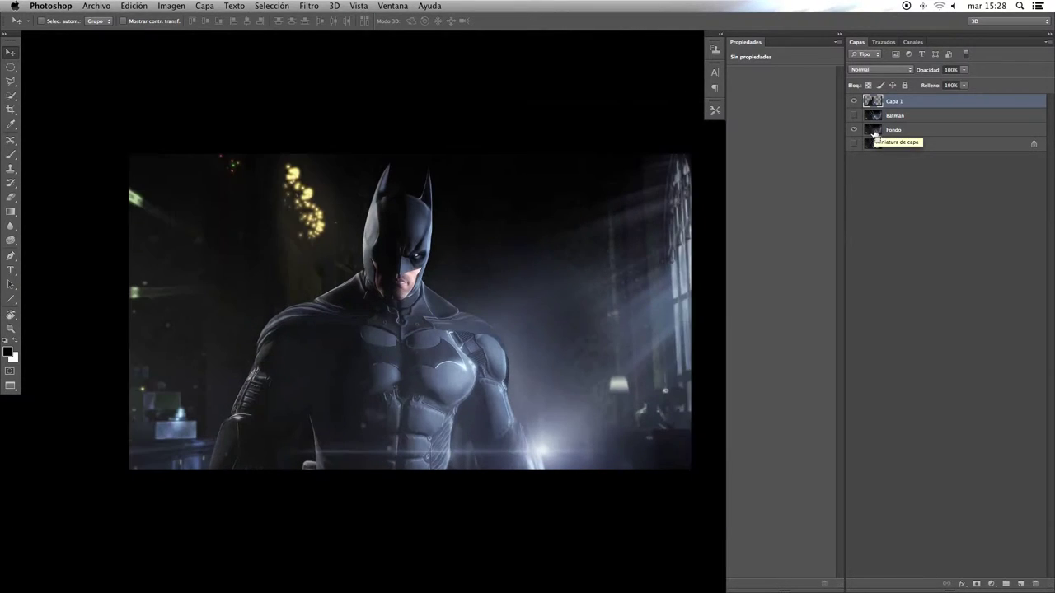
Delete the old Batman layer and duplicate the cut-out as Batman Frontal.
drag(873, 115, 1036, 584)
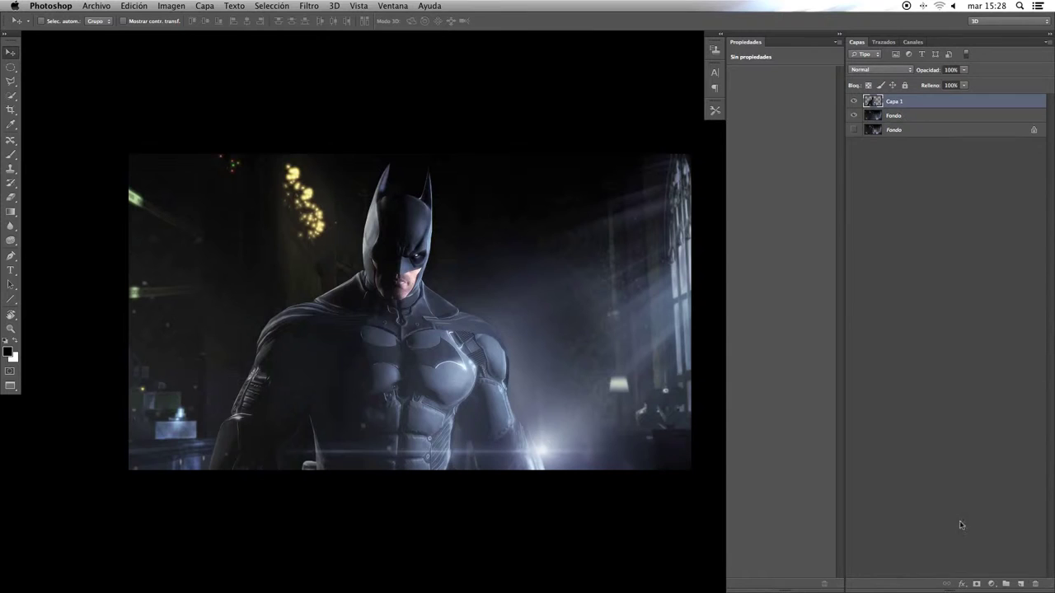
click(854, 116)
click(854, 102)
text(Batman)
key(ctrl+j)
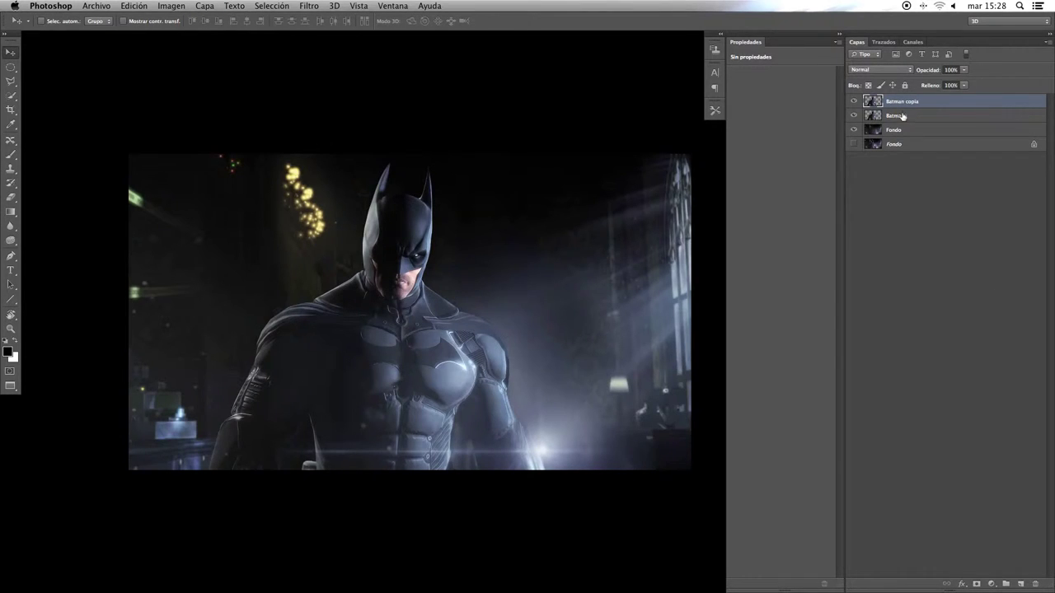
double_click(913, 101)
drag(905, 102, 928, 103)
text(Frontal)
click(899, 115)
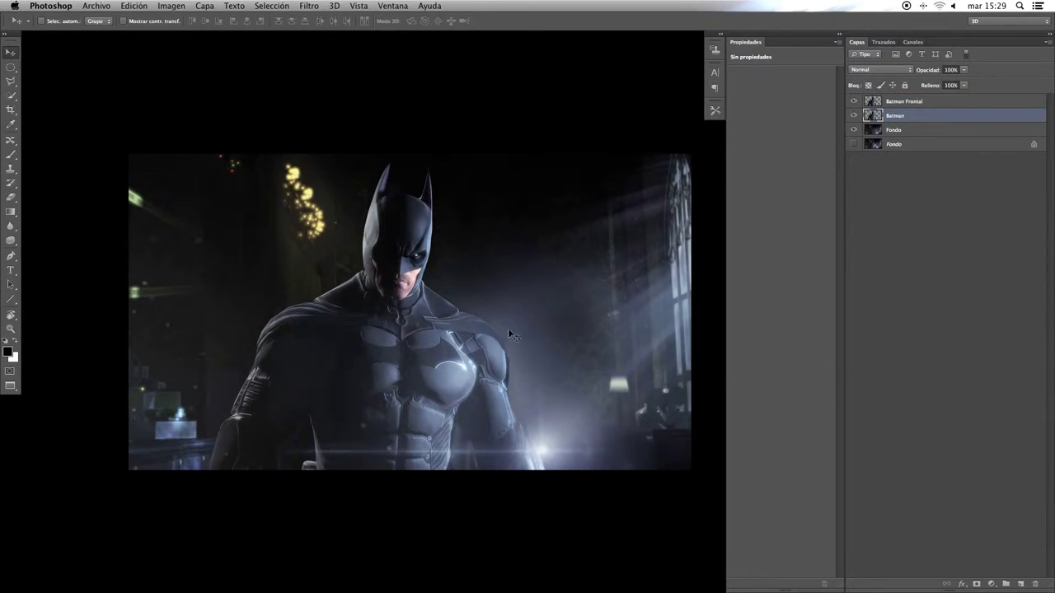
In Liquify, push the cowl, ears and right shoulder outward to the right.
click(309, 6)
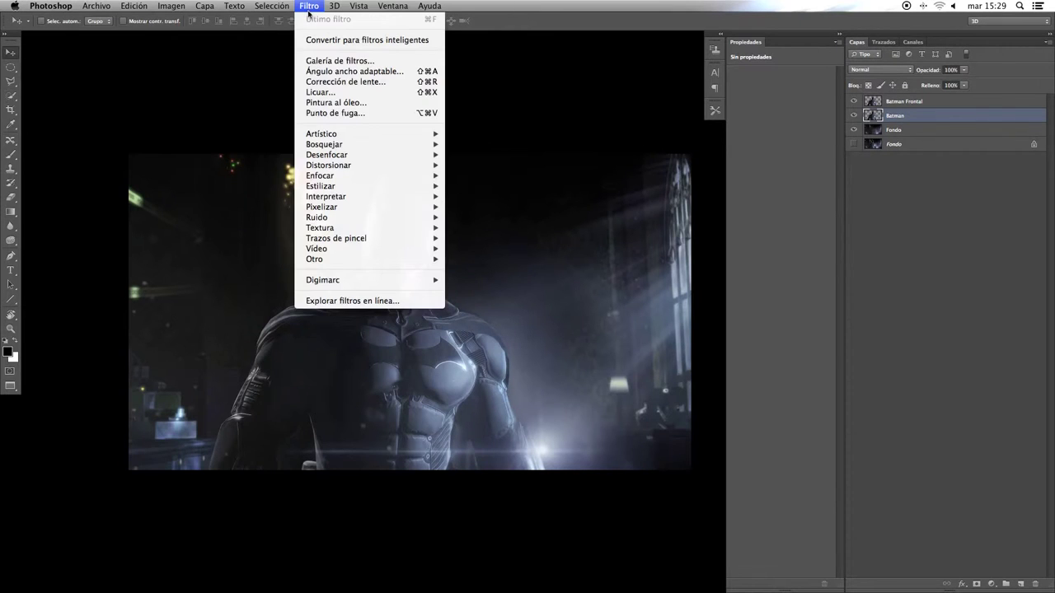
click(337, 93)
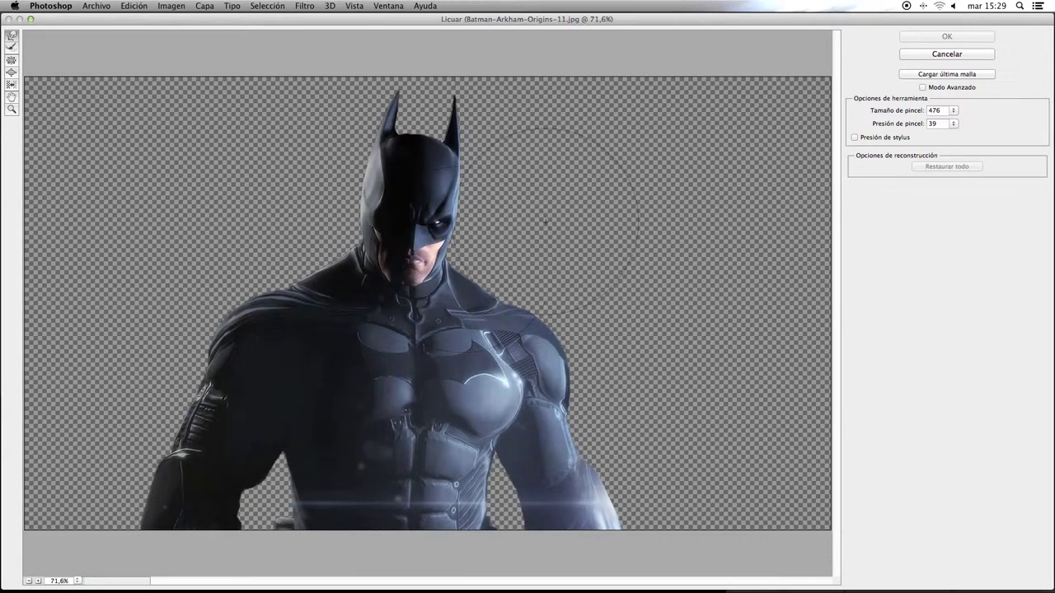
mouse_move(445, 181)
mouse_down()
mouse_move(477, 186)
mouse_move(490, 213)
mouse_move(494, 181)
mouse_move(541, 115)
mouse_move(529, 98)
mouse_move(544, 82)
mouse_move(514, 74)
mouse_move(482, 83)
mouse_move(490, 75)
mouse_move(544, 87)
mouse_up()
drag(569, 171, 631, 224)
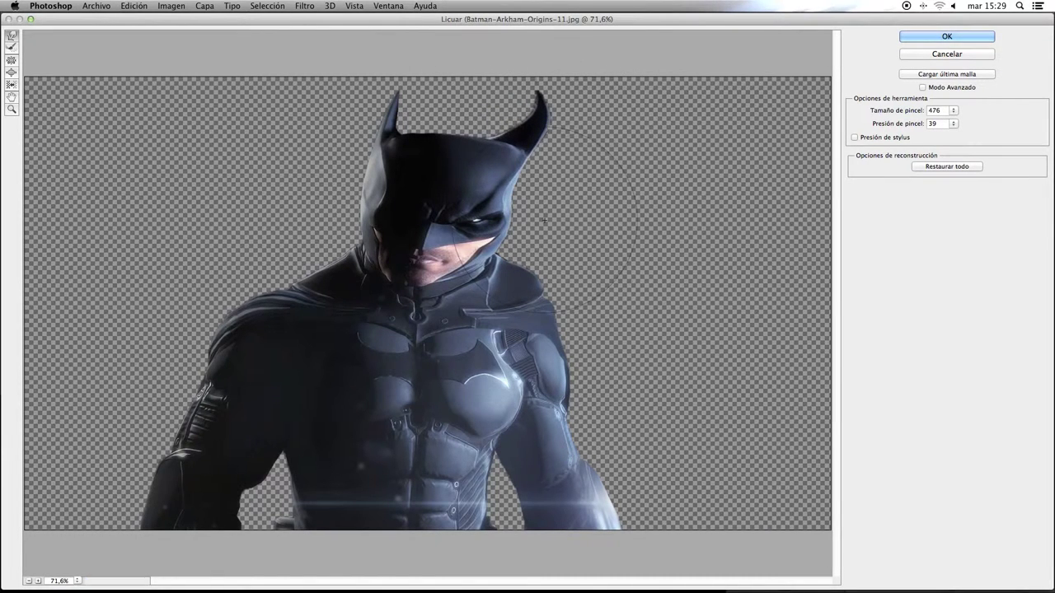
drag(580, 292, 598, 289)
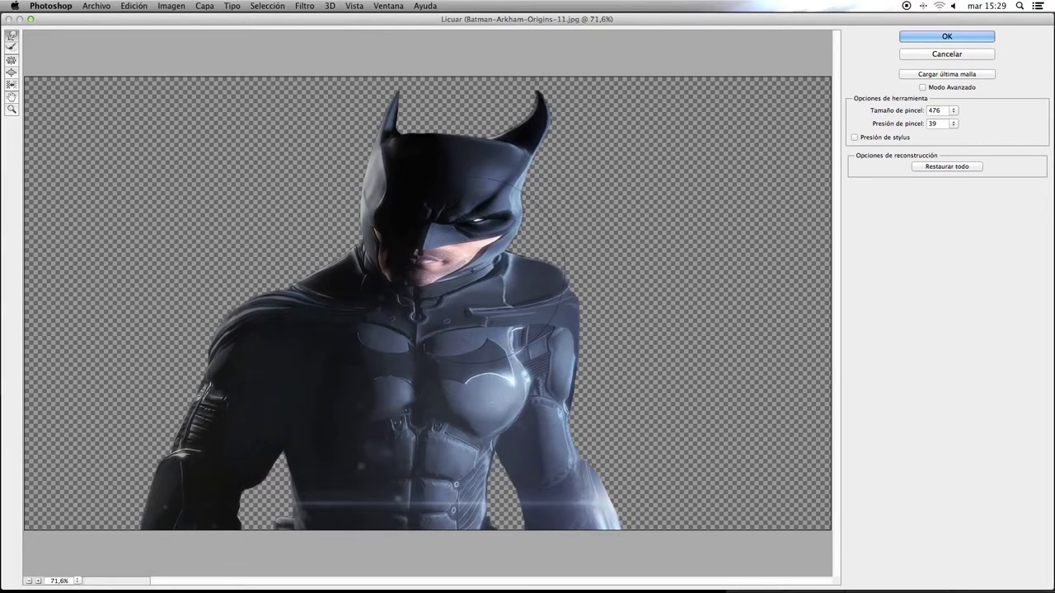
drag(437, 247, 474, 243)
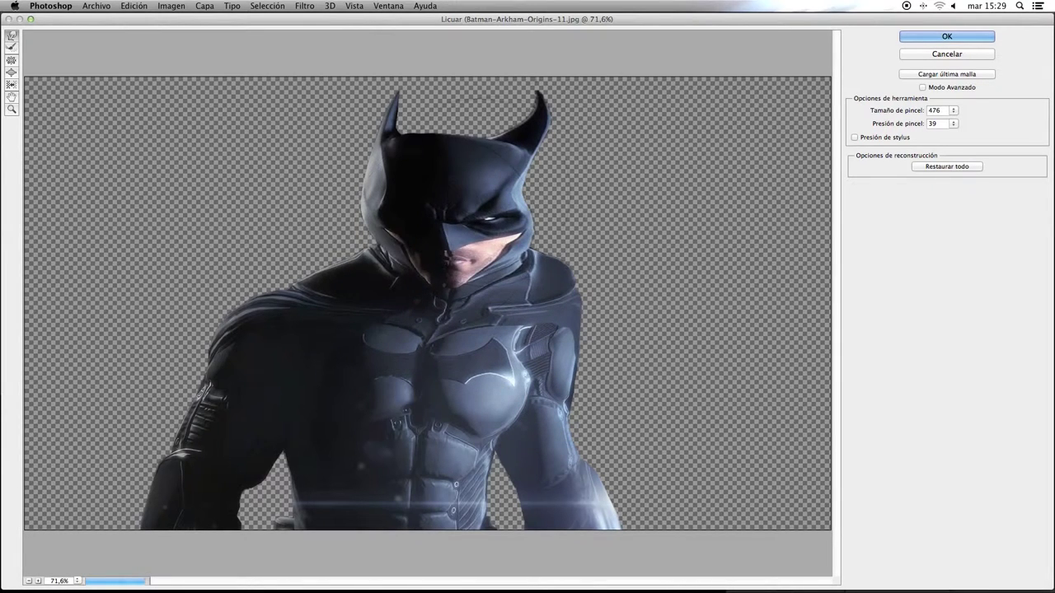
drag(568, 176, 581, 186)
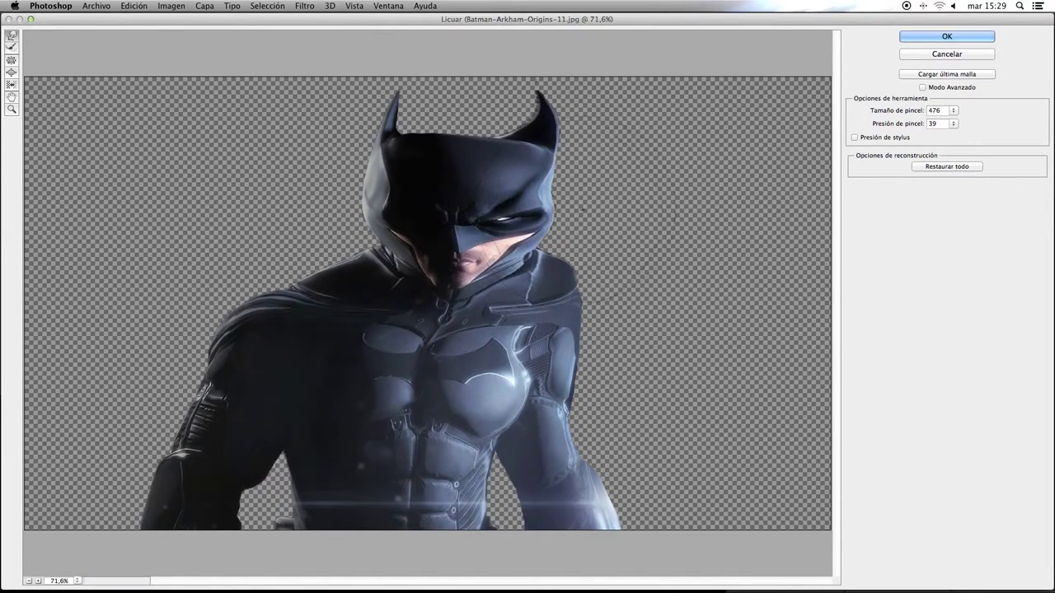
mouse_move(560, 346)
mouse_down()
mouse_move(593, 363)
mouse_move(610, 412)
mouse_up()
drag(526, 372, 626, 256)
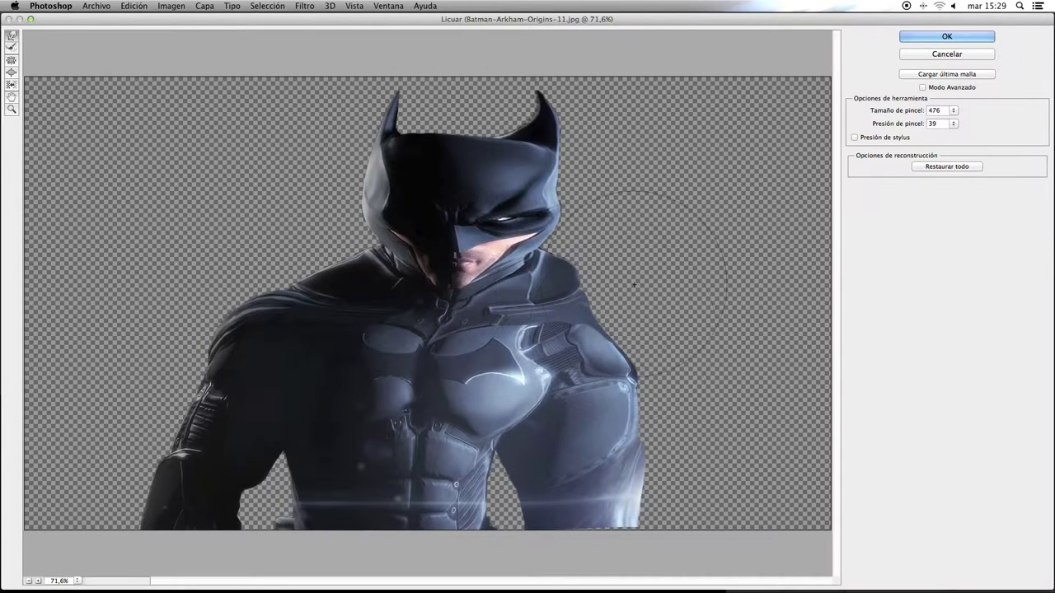
drag(594, 346, 610, 313)
Push the chest upward, stretch the right arm outward, and apply the warp.
mouse_move(494, 412)
mouse_down()
mouse_move(511, 354)
mouse_move(503, 346)
mouse_up()
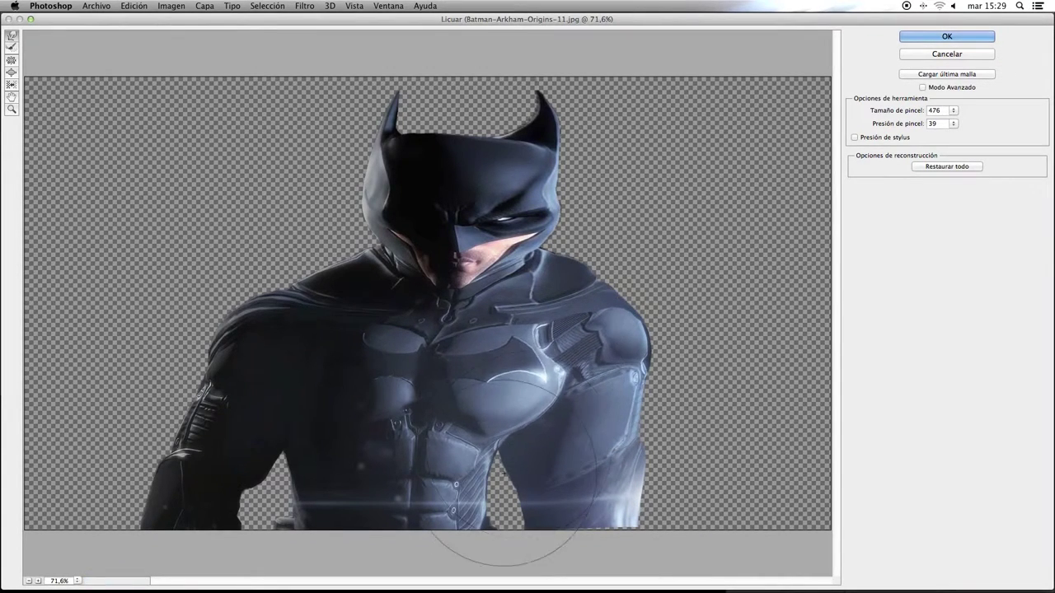
drag(474, 569, 477, 548)
mouse_move(495, 461)
mouse_down()
mouse_move(511, 355)
mouse_move(461, 329)
mouse_up()
drag(528, 347, 495, 304)
drag(494, 461, 511, 354)
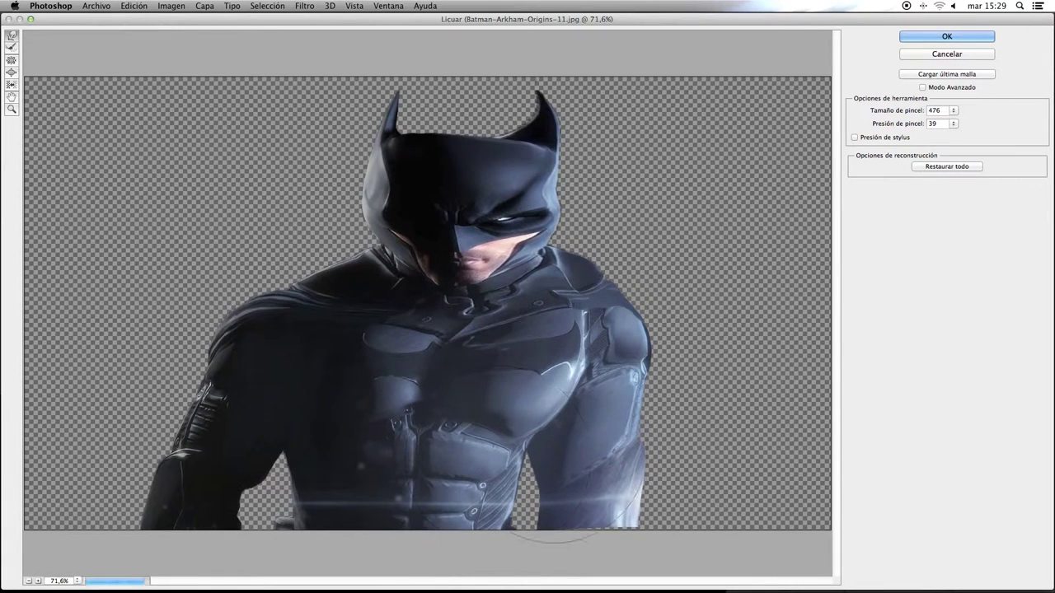
mouse_move(544, 577)
mouse_down()
mouse_move(557, 533)
mouse_move(527, 462)
mouse_up()
mouse_move(510, 510)
mouse_down()
mouse_move(577, 486)
mouse_move(626, 495)
mouse_up()
mouse_move(665, 381)
mouse_down()
mouse_move(684, 528)
mouse_move(704, 536)
mouse_move(725, 503)
mouse_move(696, 466)
mouse_move(709, 568)
mouse_move(552, 559)
mouse_move(487, 585)
mouse_move(553, 565)
mouse_move(666, 569)
mouse_move(640, 531)
mouse_move(721, 337)
mouse_move(742, 462)
mouse_move(684, 268)
mouse_move(620, 257)
mouse_move(630, 348)
mouse_move(765, 342)
mouse_move(762, 351)
mouse_up()
drag(760, 326, 746, 388)
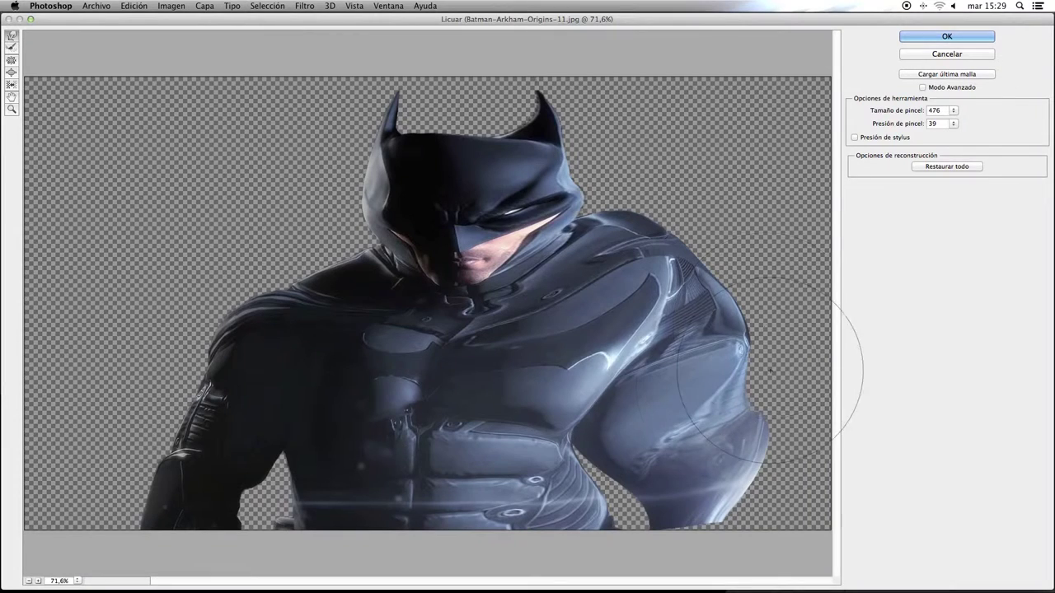
mouse_move(528, 437)
mouse_down()
mouse_move(546, 437)
mouse_move(556, 397)
mouse_move(618, 361)
mouse_up()
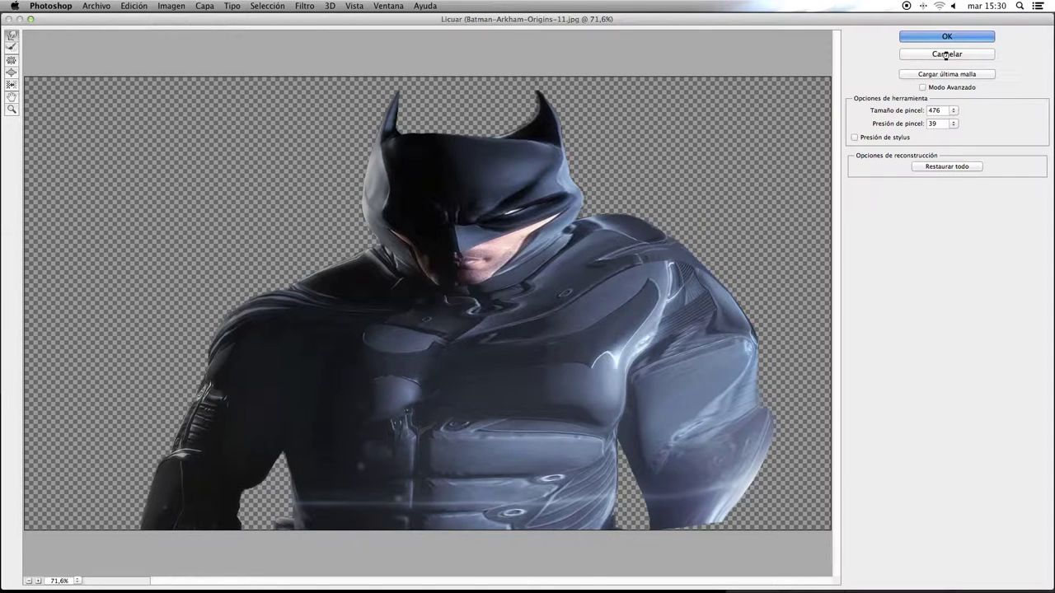
key(Return)
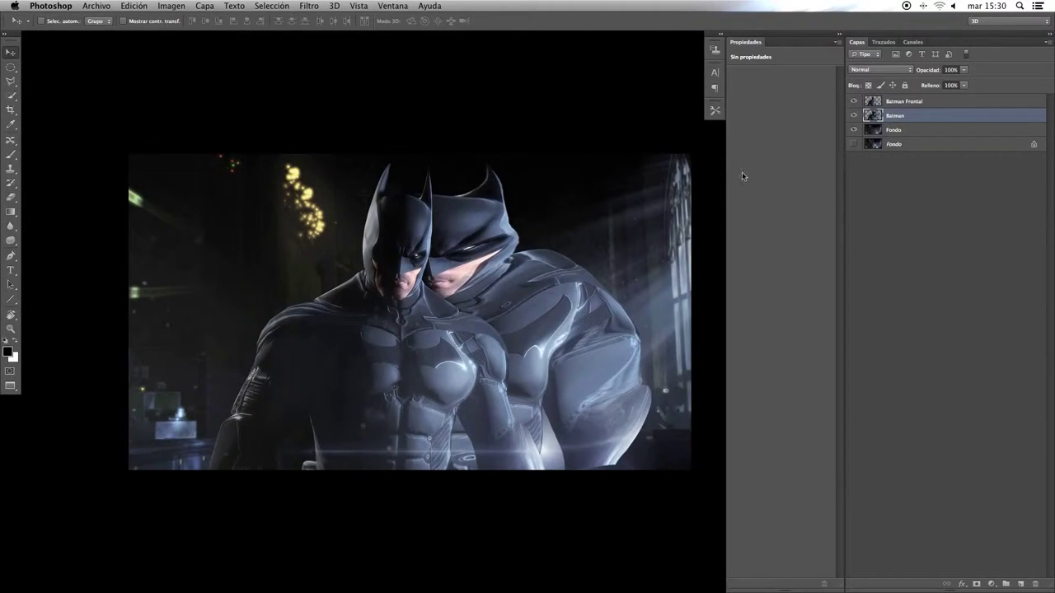
Give the warped Batman layer an inverted black mask and Batman Frontal a white mask.
click(977, 584)
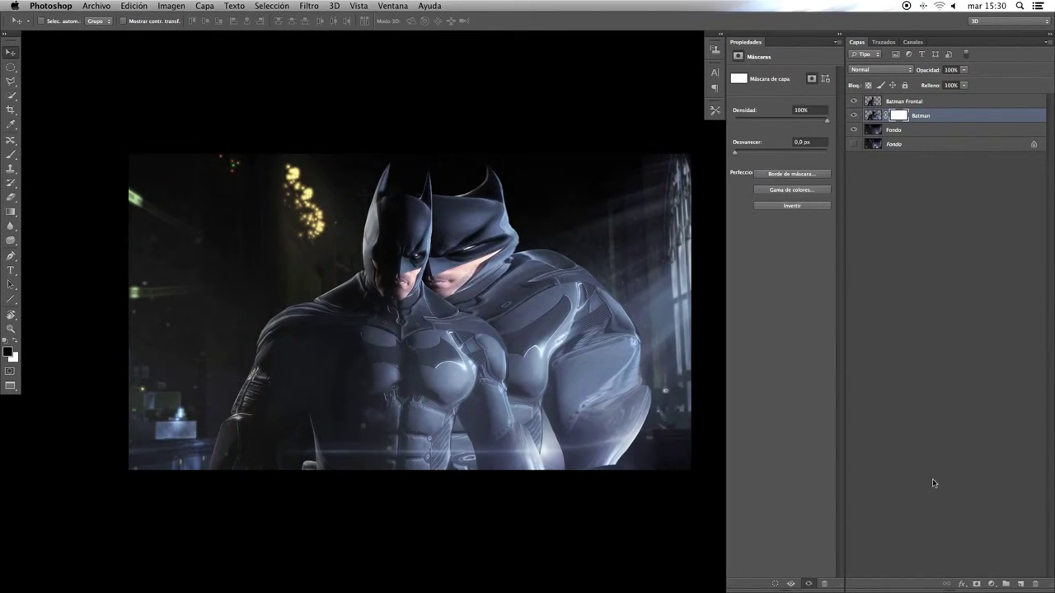
key(super+i)
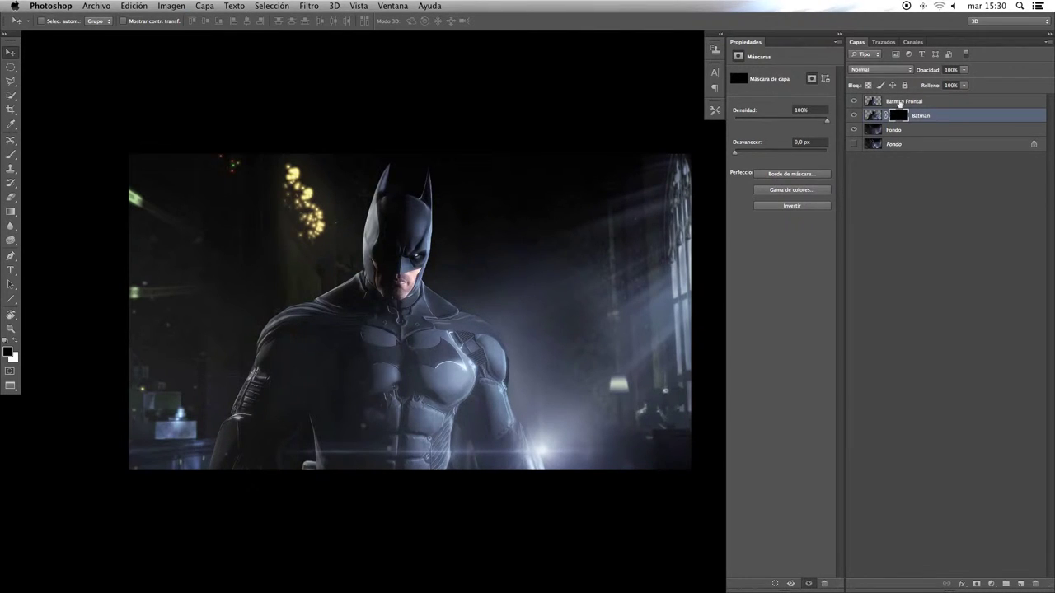
click(926, 102)
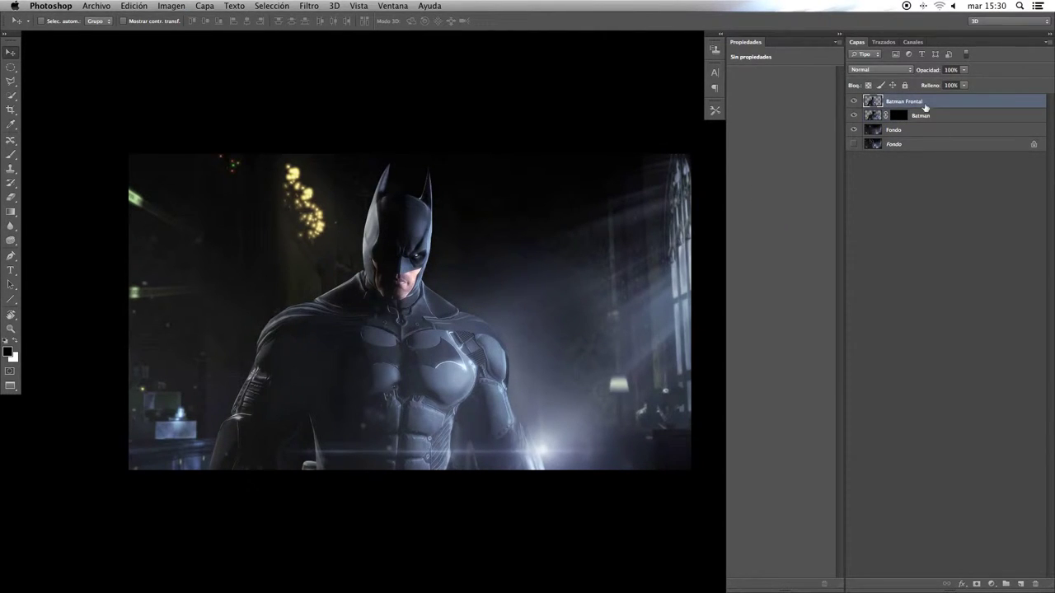
click(977, 584)
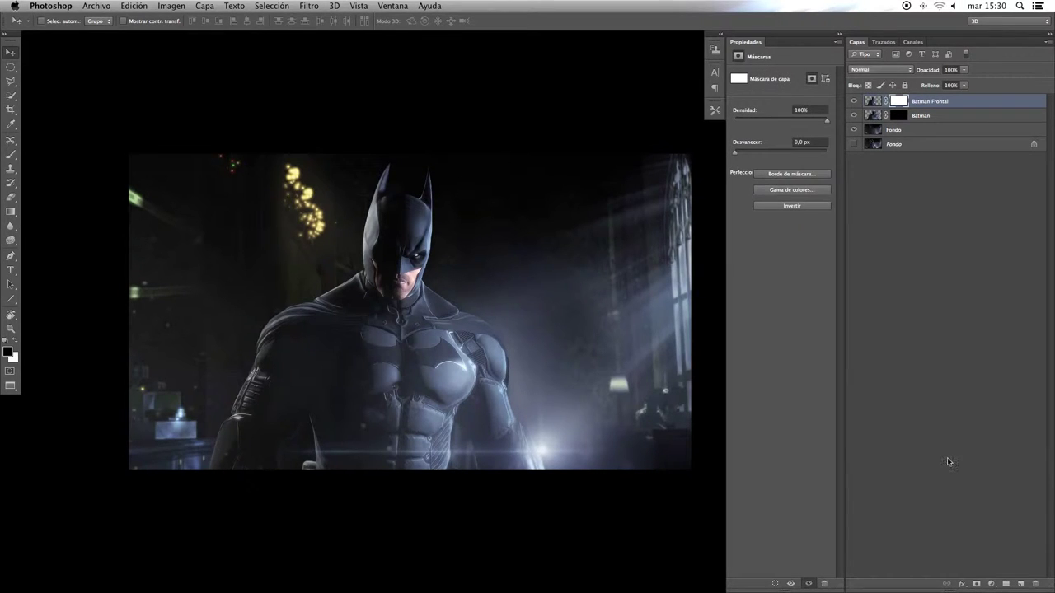
key(super+plus)
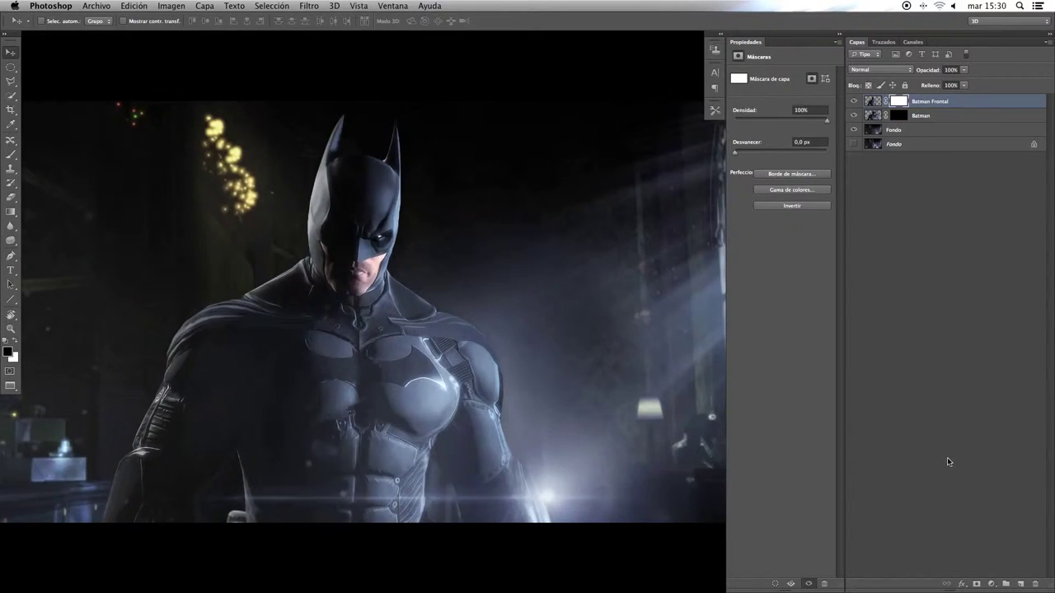
Choose the Brush tool with the 891 px spatter preset and show its brush settings.
click(8, 159)
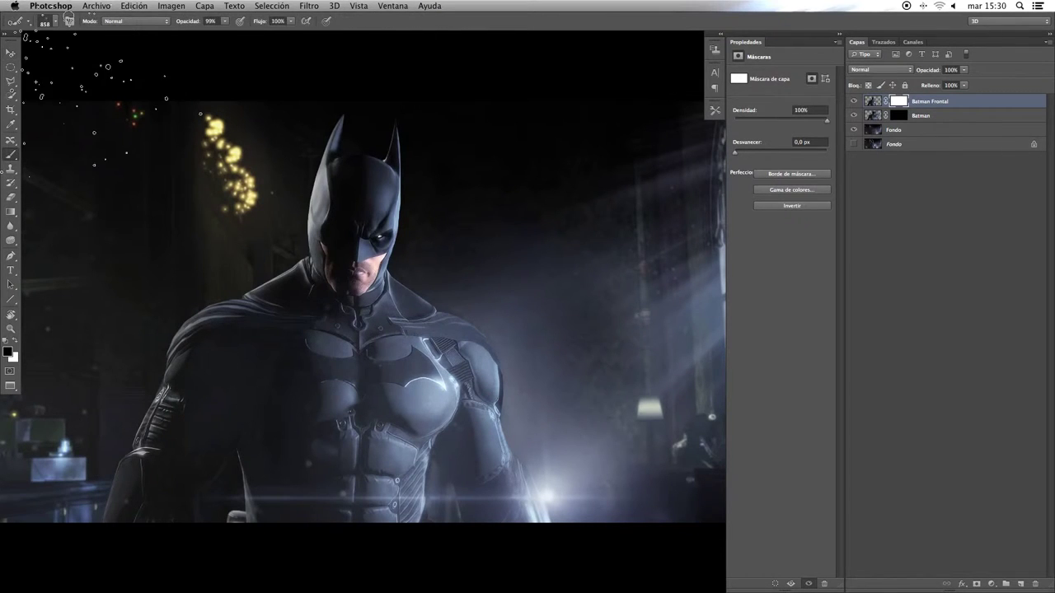
click(53, 25)
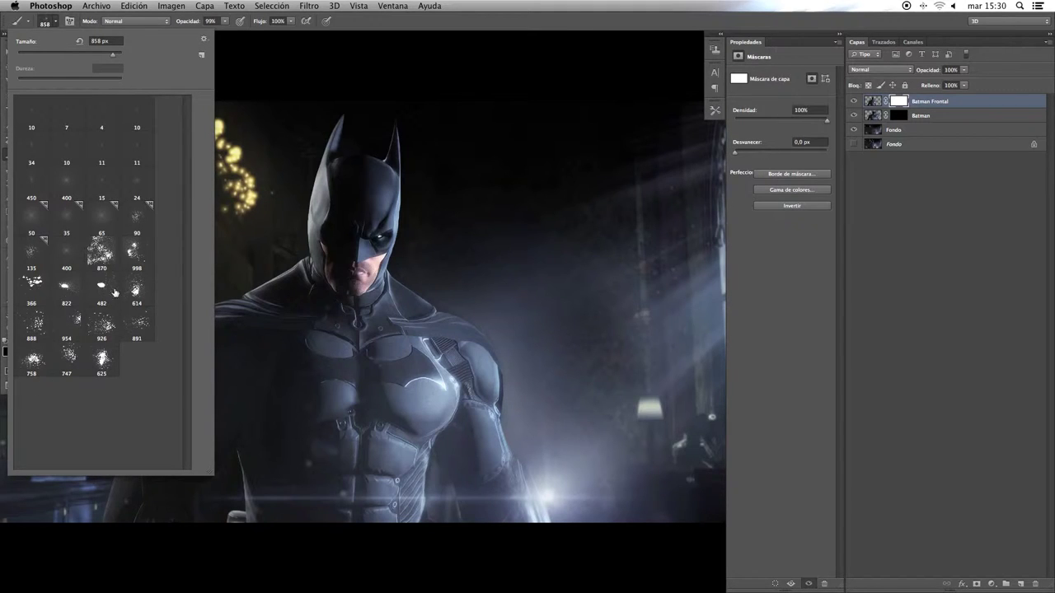
click(100, 325)
click(136, 289)
click(137, 323)
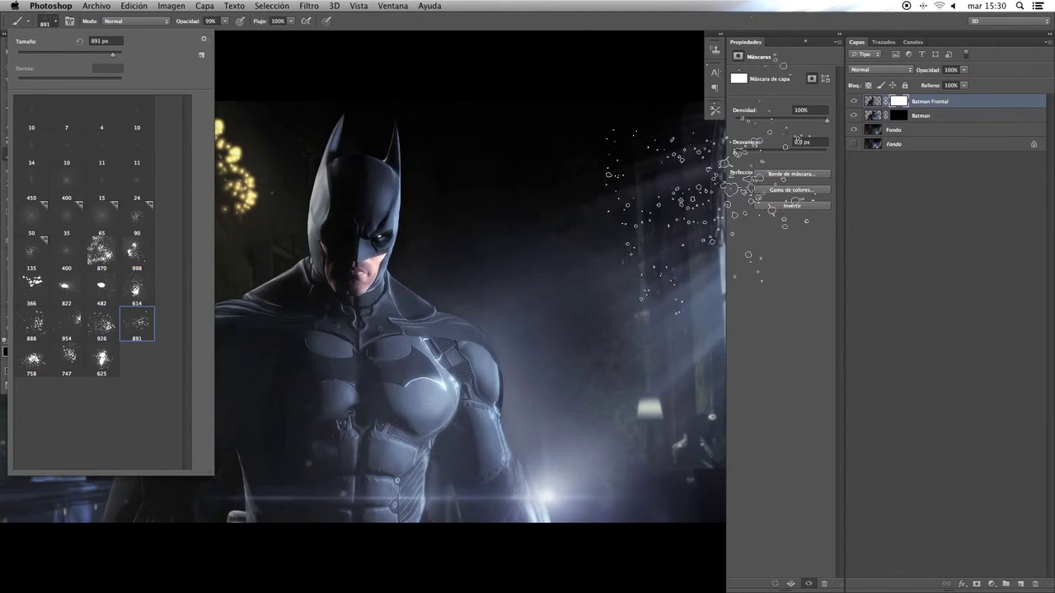
click(72, 22)
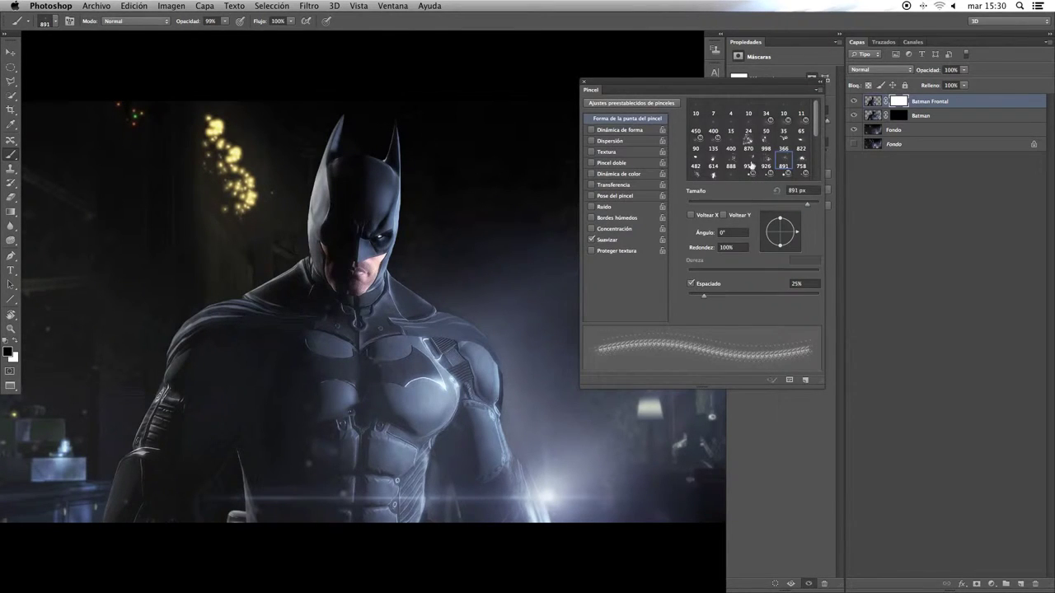
With the 888 brush at 201 px and -38°, dissolve the right shoulder, collar and jaw into particles.
click(730, 166)
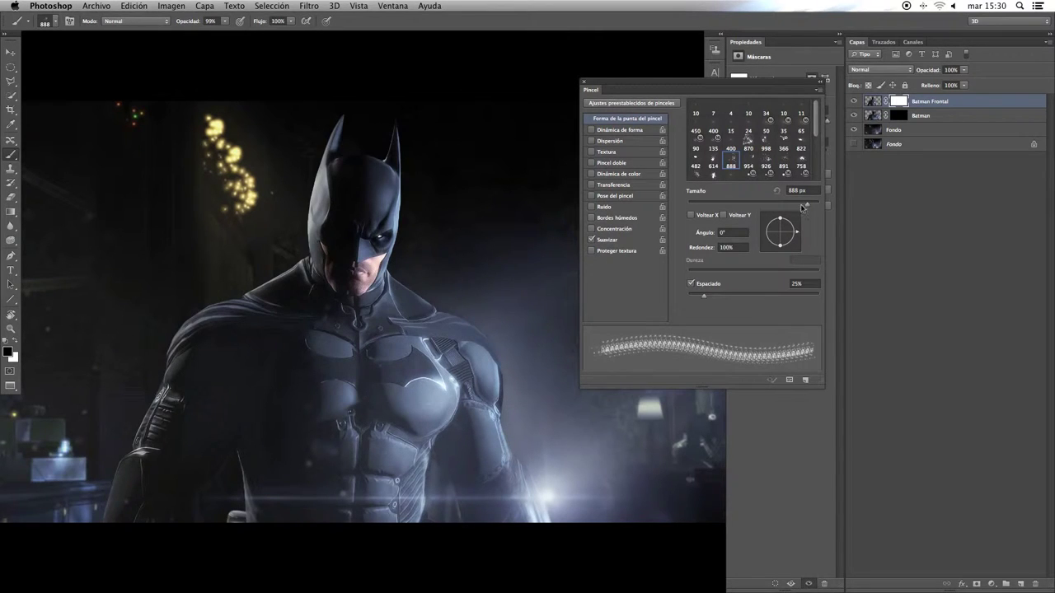
drag(802, 204, 787, 204)
drag(763, 221, 791, 245)
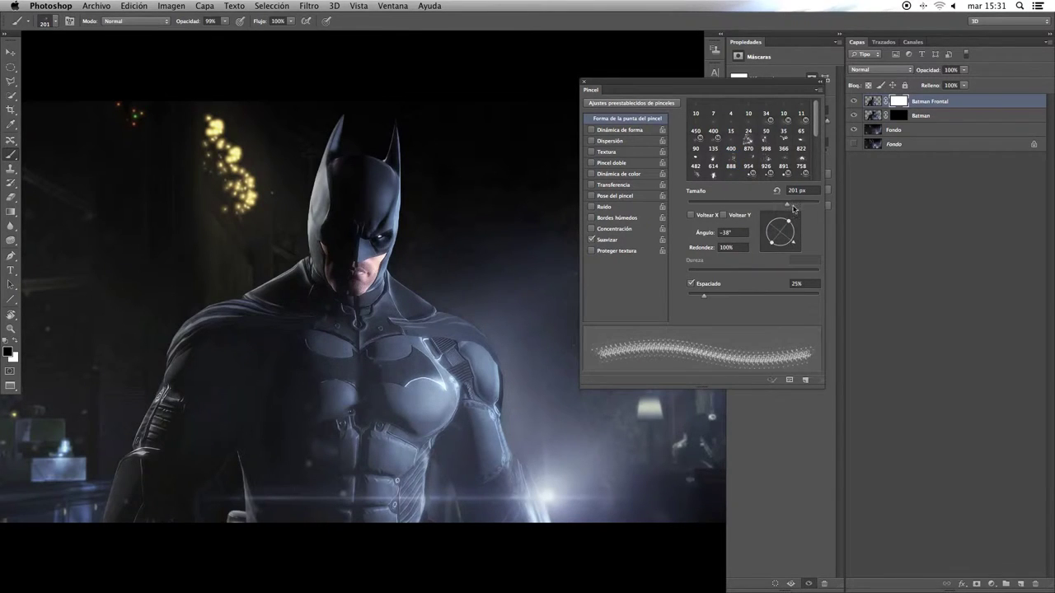
mouse_move(462, 363)
mouse_down()
mouse_move(499, 375)
mouse_move(482, 333)
mouse_move(456, 328)
mouse_move(477, 346)
mouse_move(493, 404)
mouse_move(491, 367)
mouse_up()
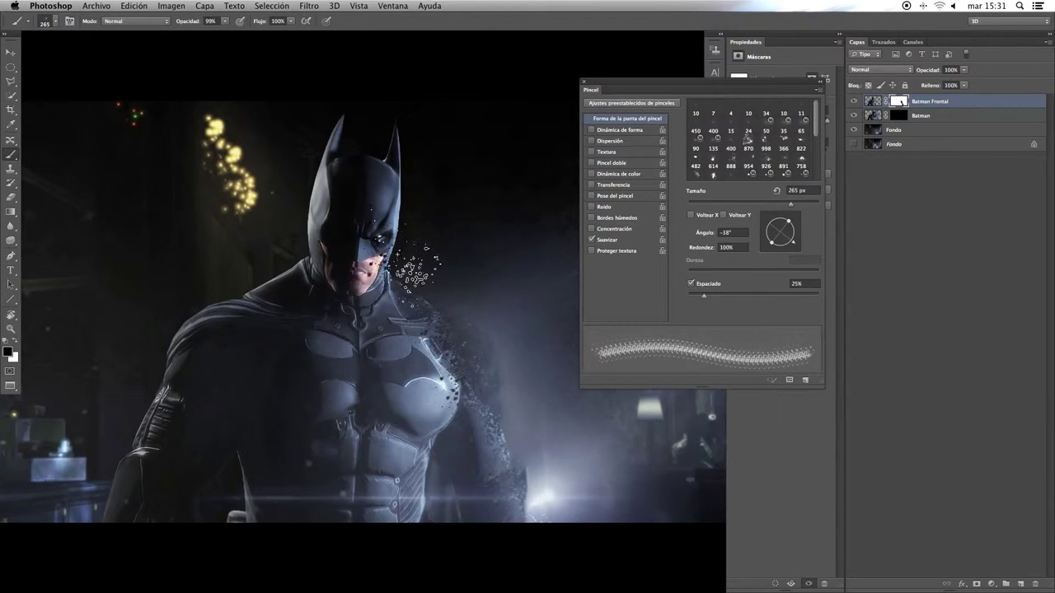
drag(421, 286, 413, 245)
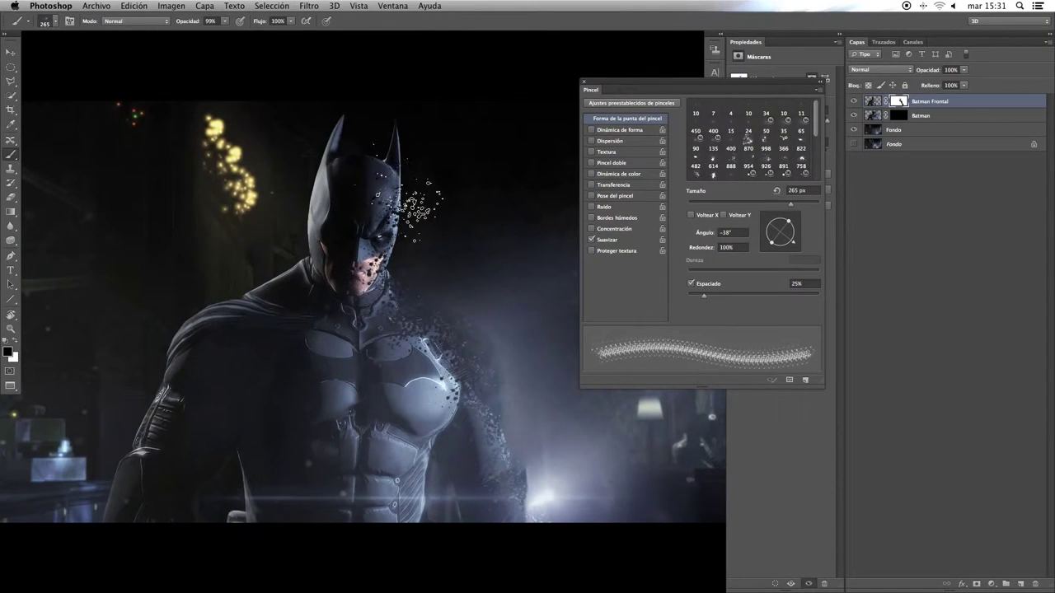
Switch to the 614 particle preset angled -107° and paint larger particle splotches over the chest.
click(732, 165)
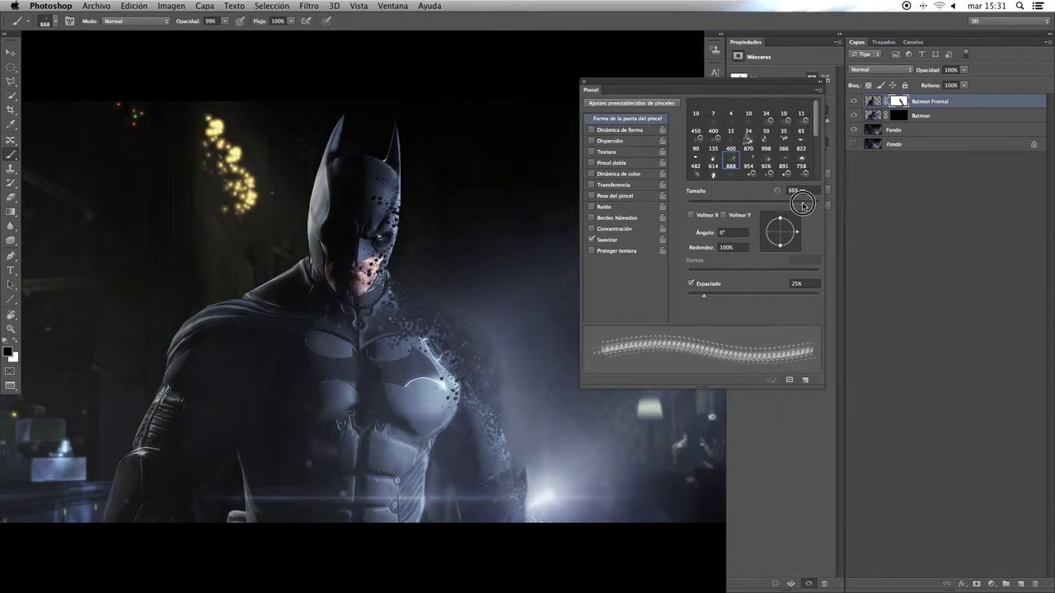
drag(802, 205, 797, 205)
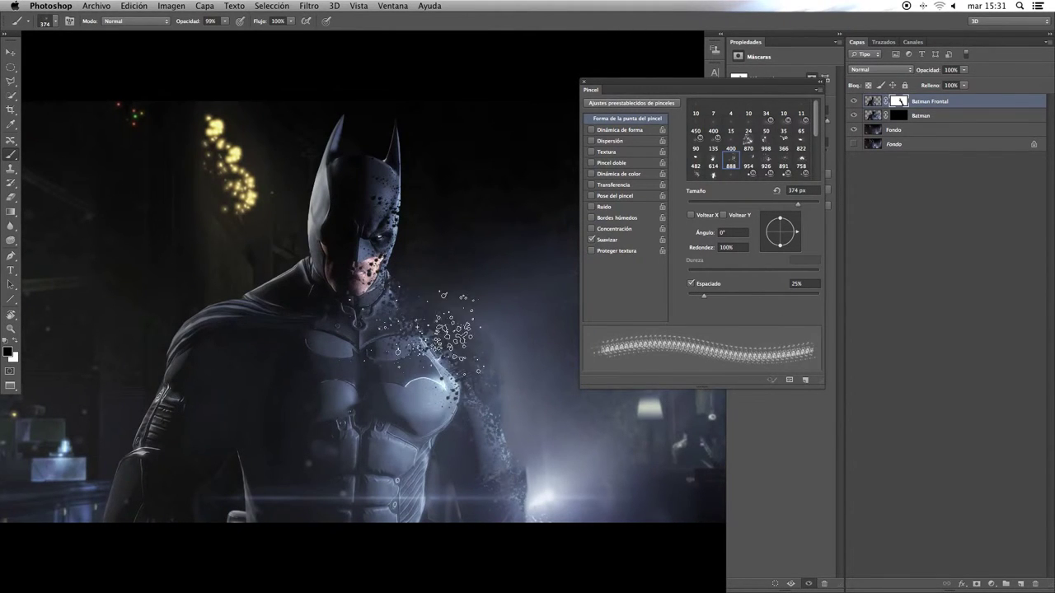
drag(797, 231, 787, 247)
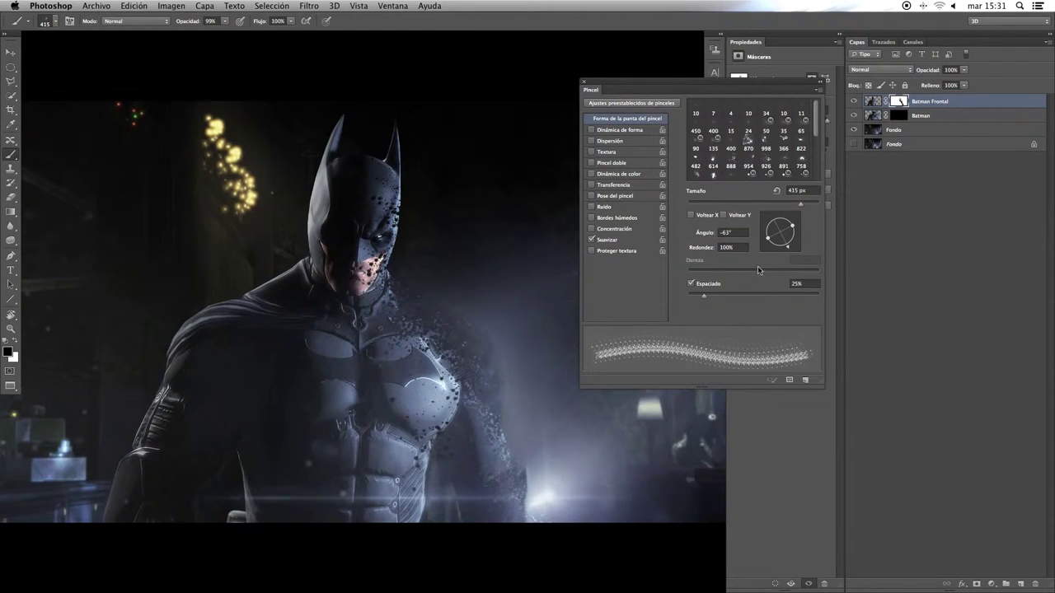
click(750, 147)
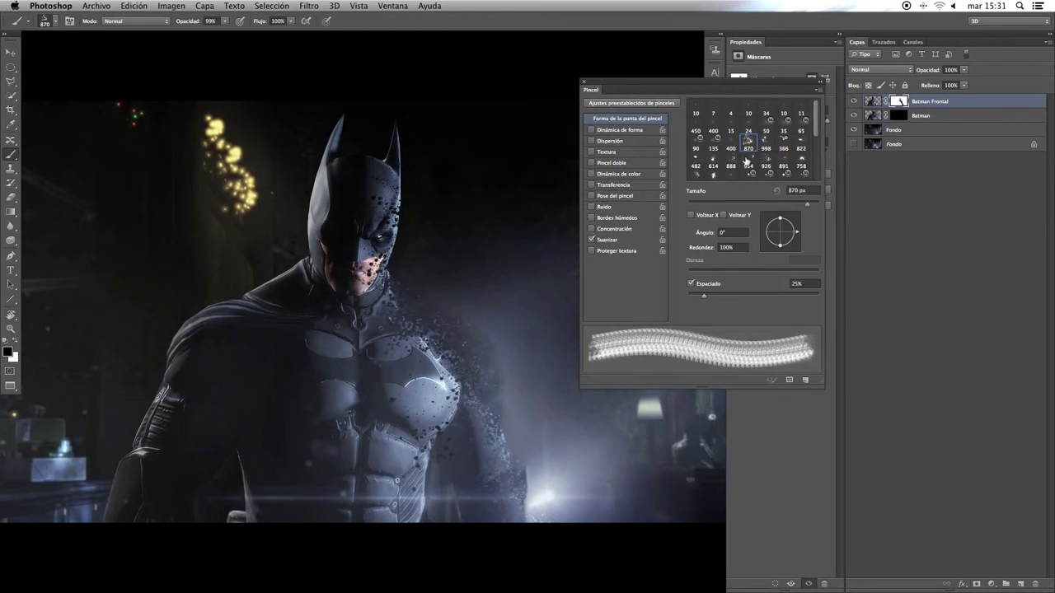
click(713, 163)
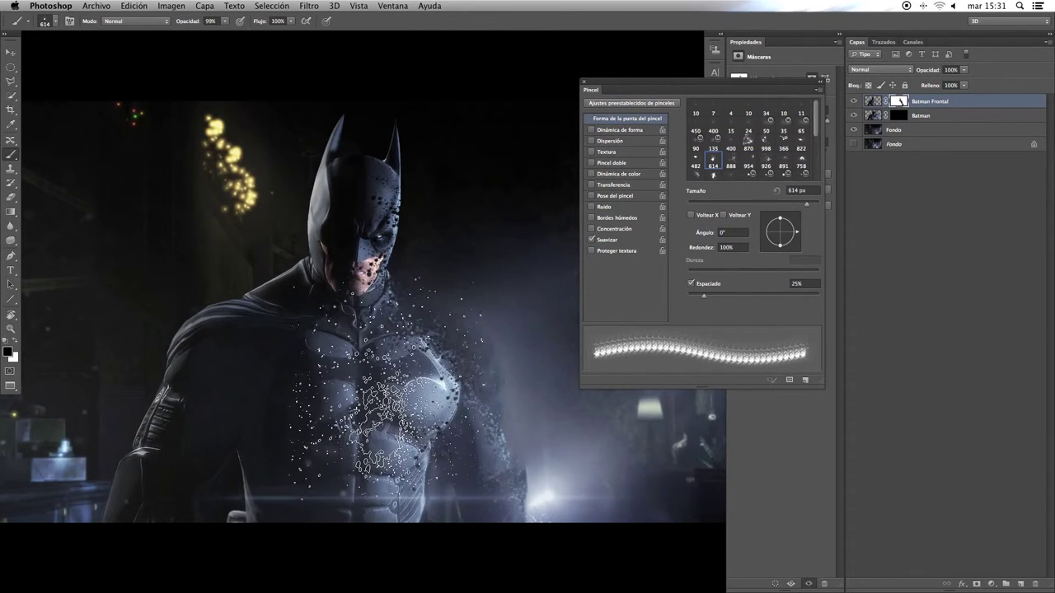
drag(787, 244, 775, 246)
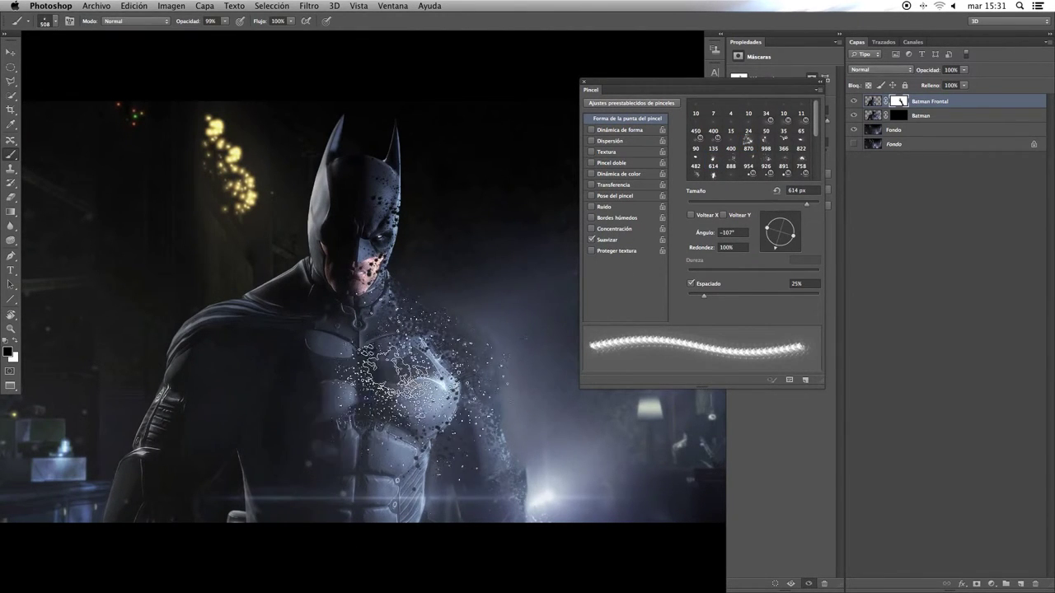
click(427, 590)
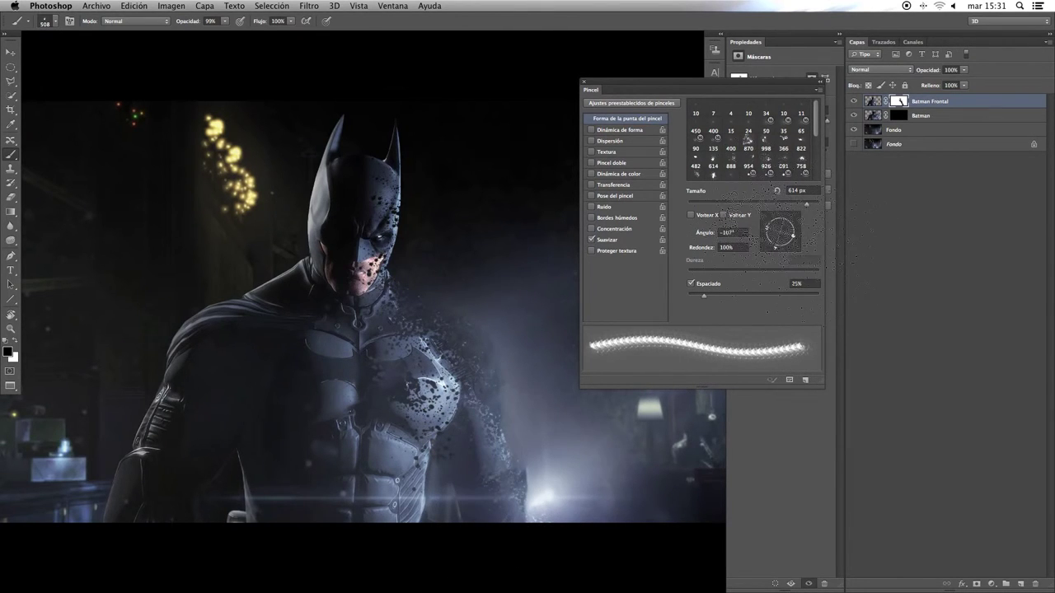
Stamp particles on the lower chest with the 822 px tip, undo, then paint particles across face and chest at 508 px.
drag(783, 235, 783, 219)
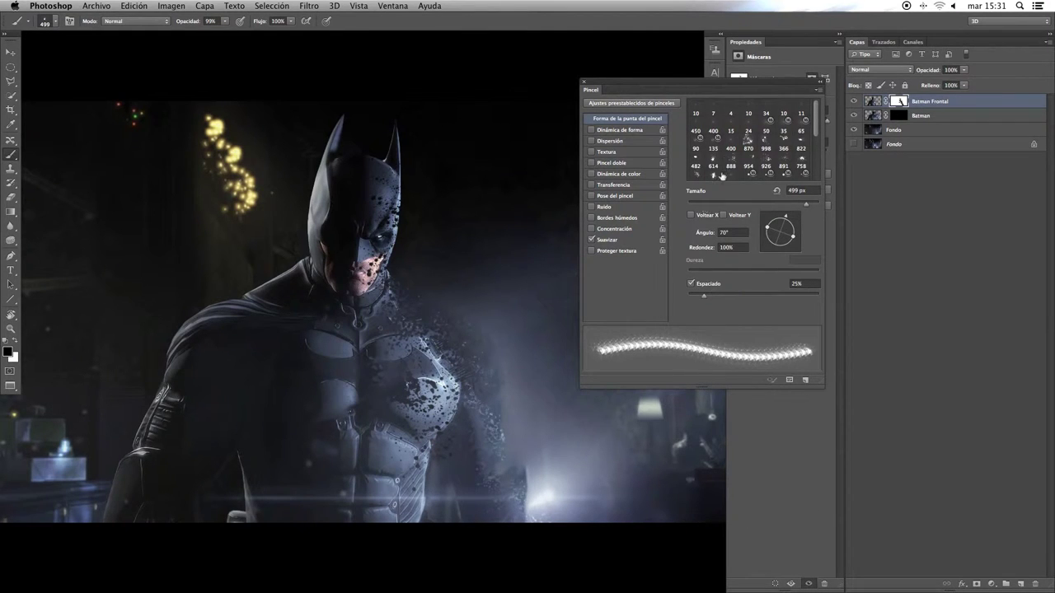
click(801, 144)
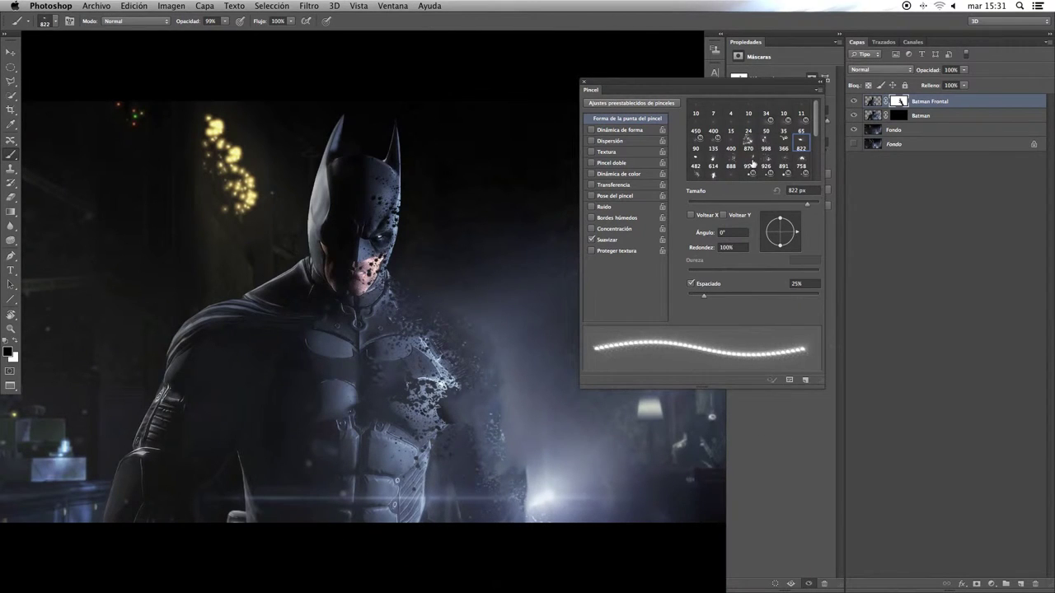
key(period)
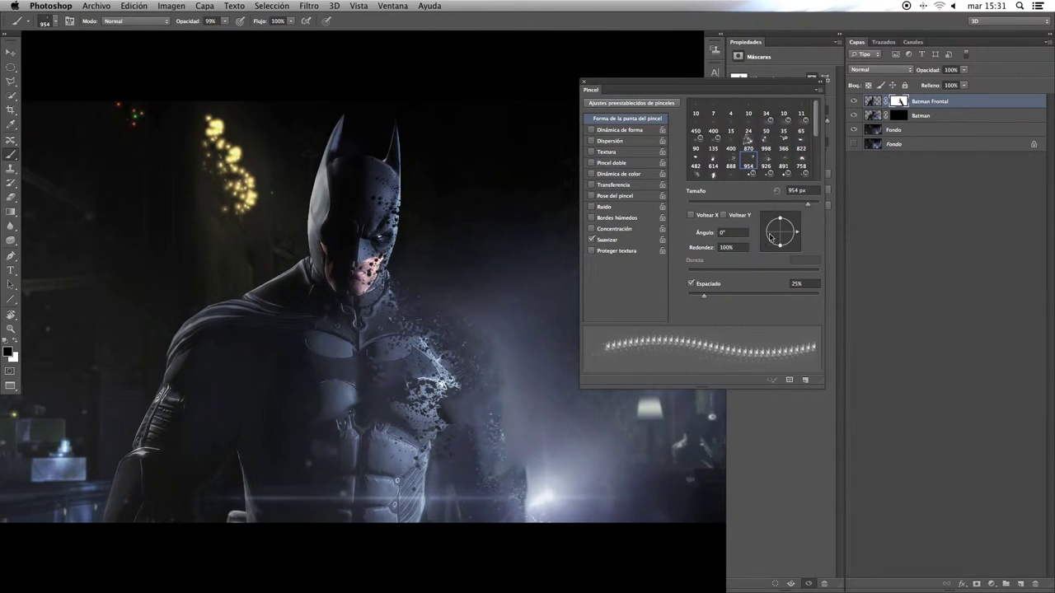
key(bracketright)
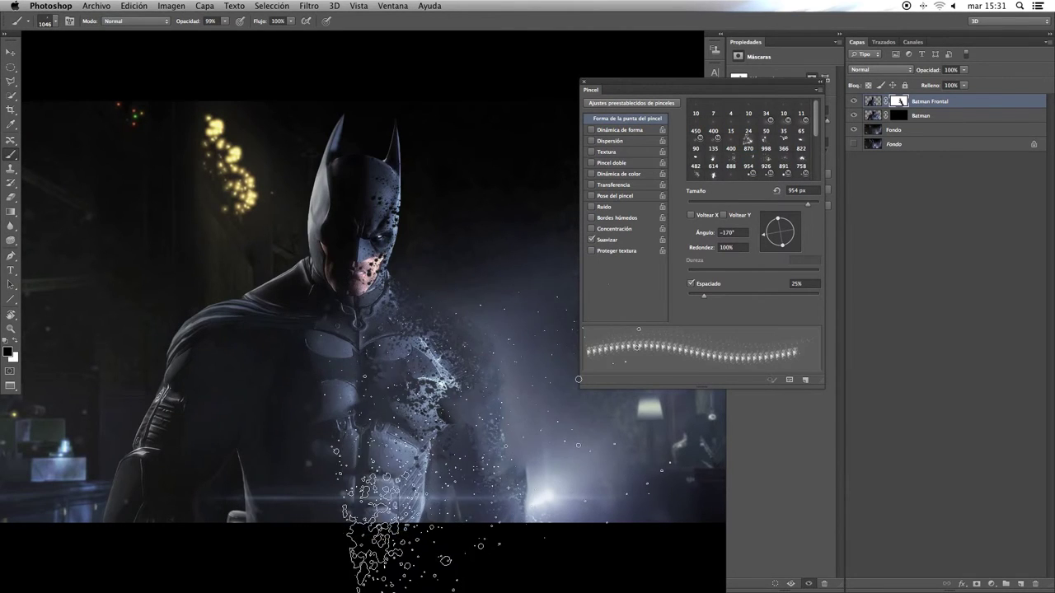
click(416, 519)
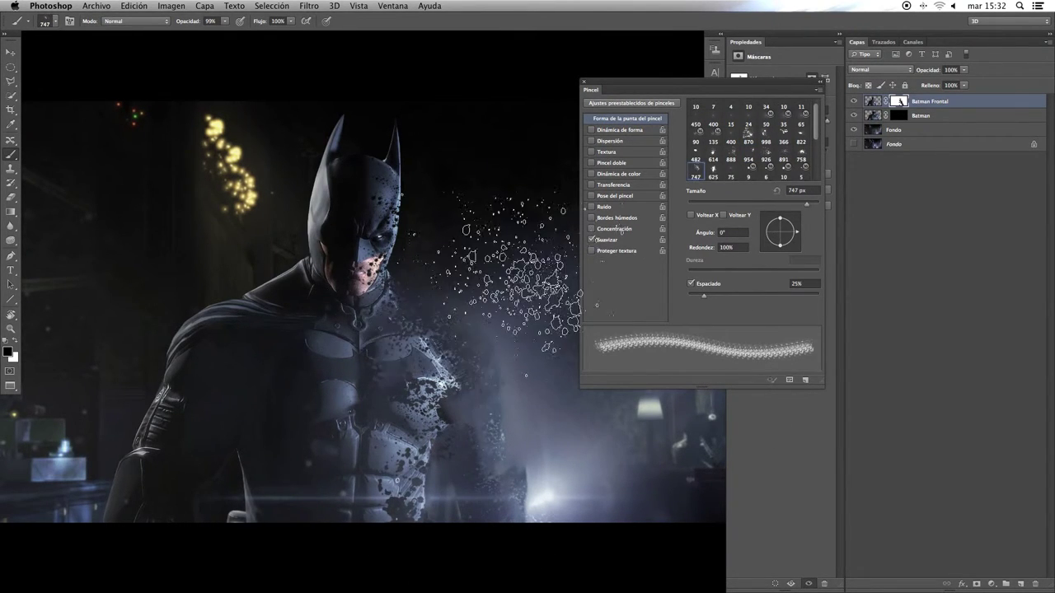
key(bracketleft)
key(bracketleft)
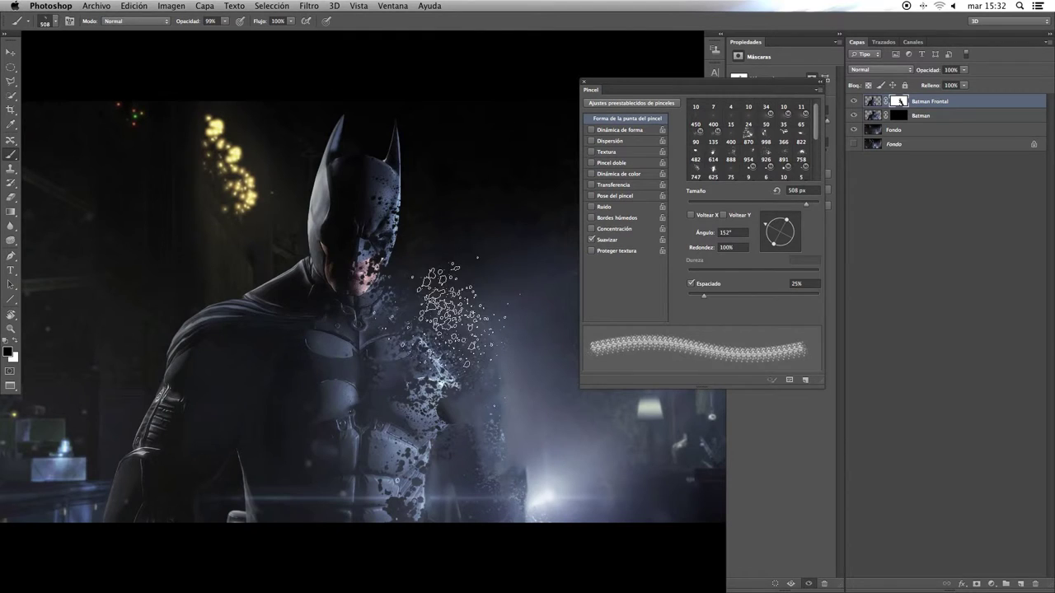
key(super+z)
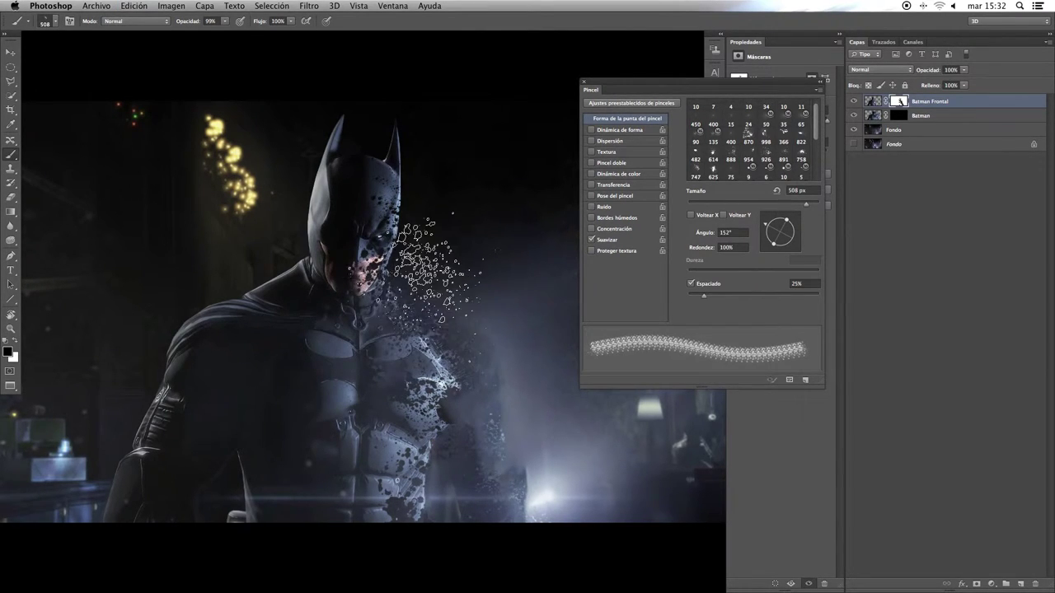
drag(420, 264, 482, 355)
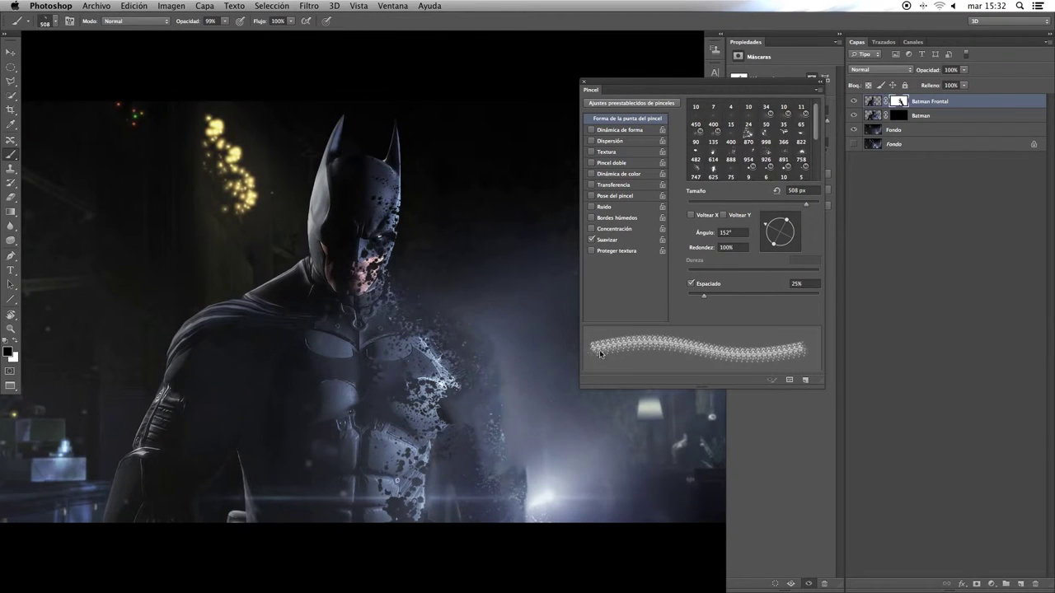
Scatter particles over the chest and abdomen with the 747 px tip rotated to 165°.
click(731, 159)
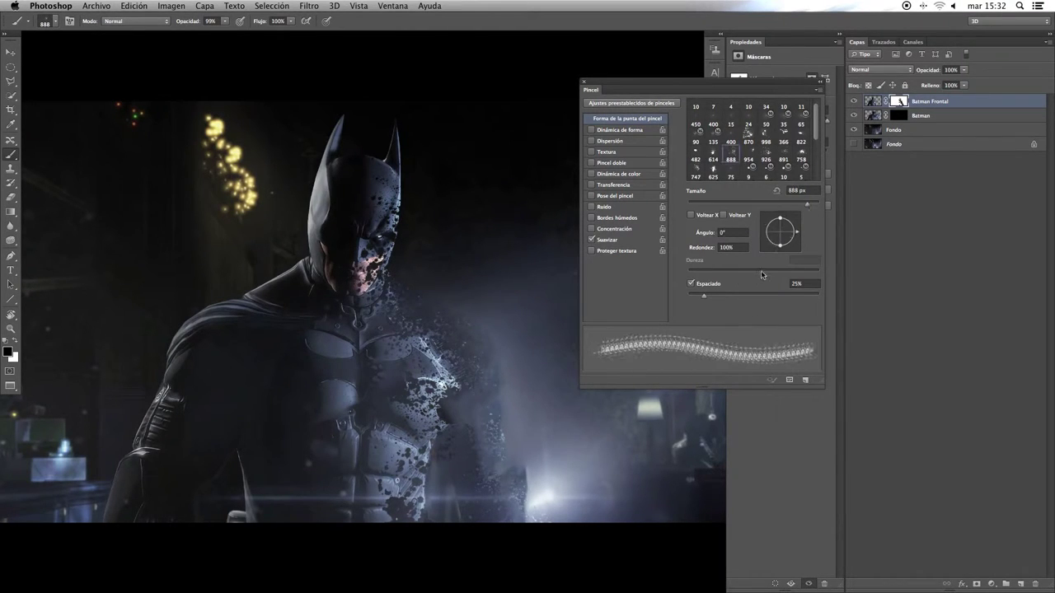
drag(803, 205, 763, 234)
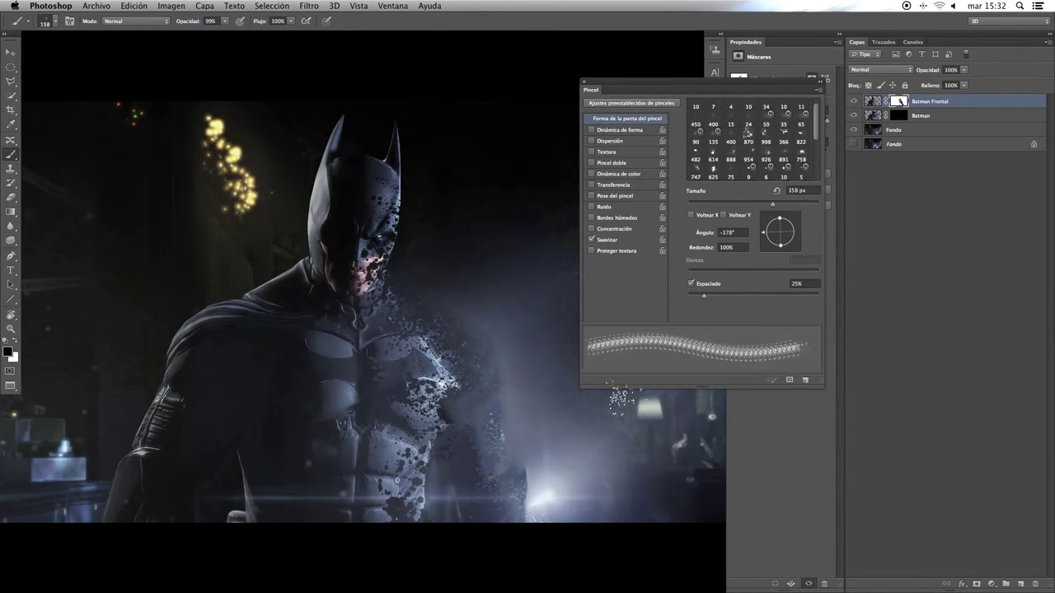
drag(534, 522, 410, 473)
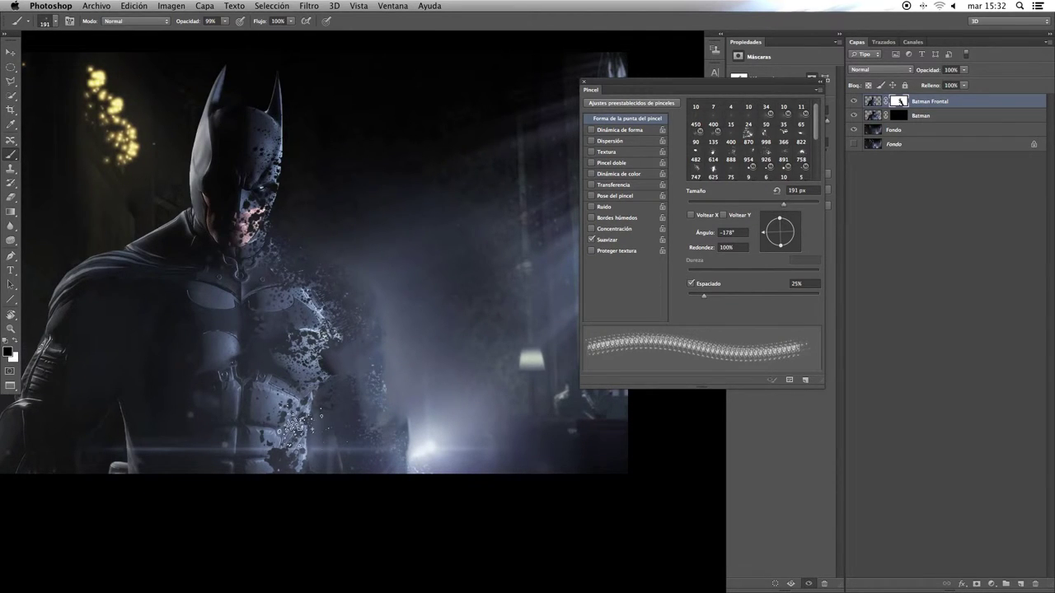
click(697, 175)
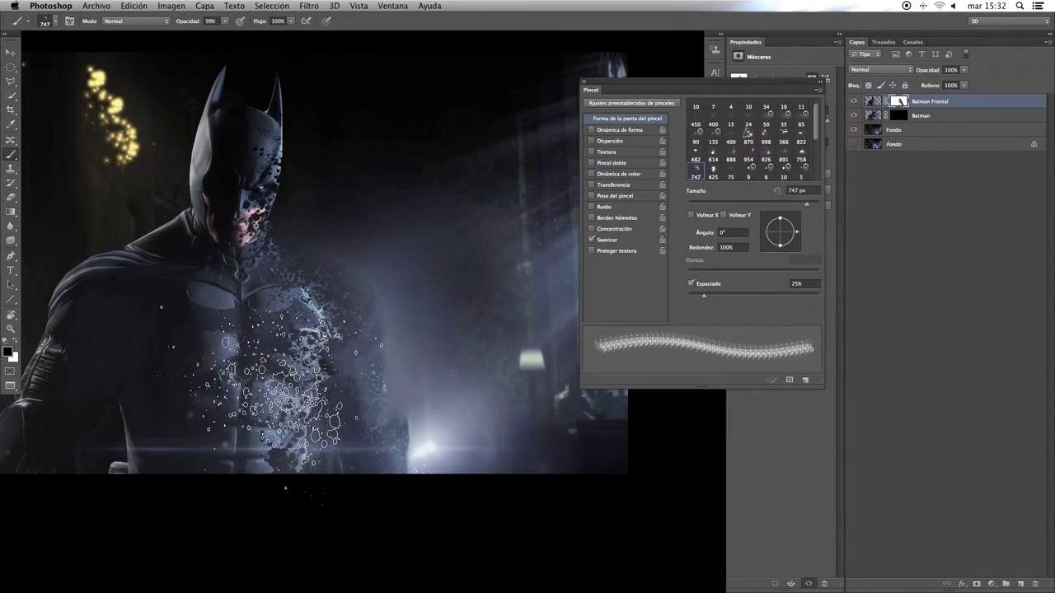
drag(338, 387, 322, 322)
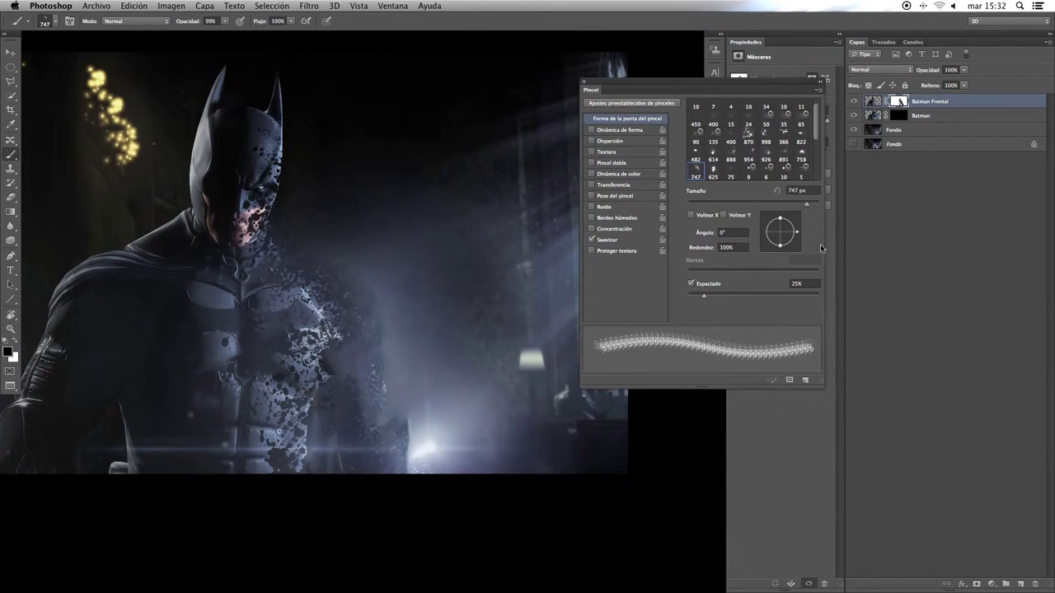
drag(790, 234, 762, 230)
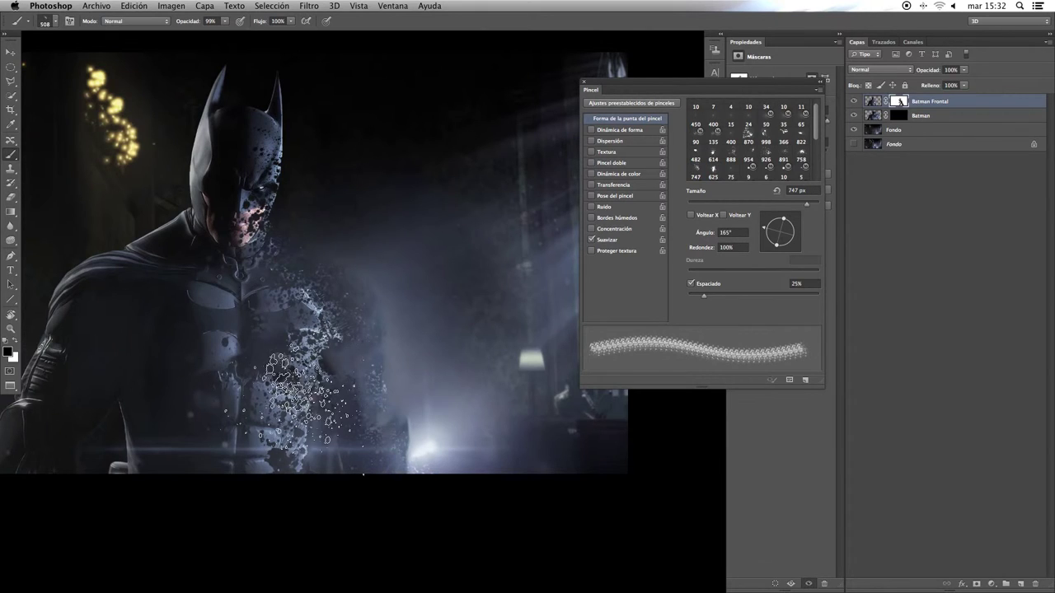
click(303, 394)
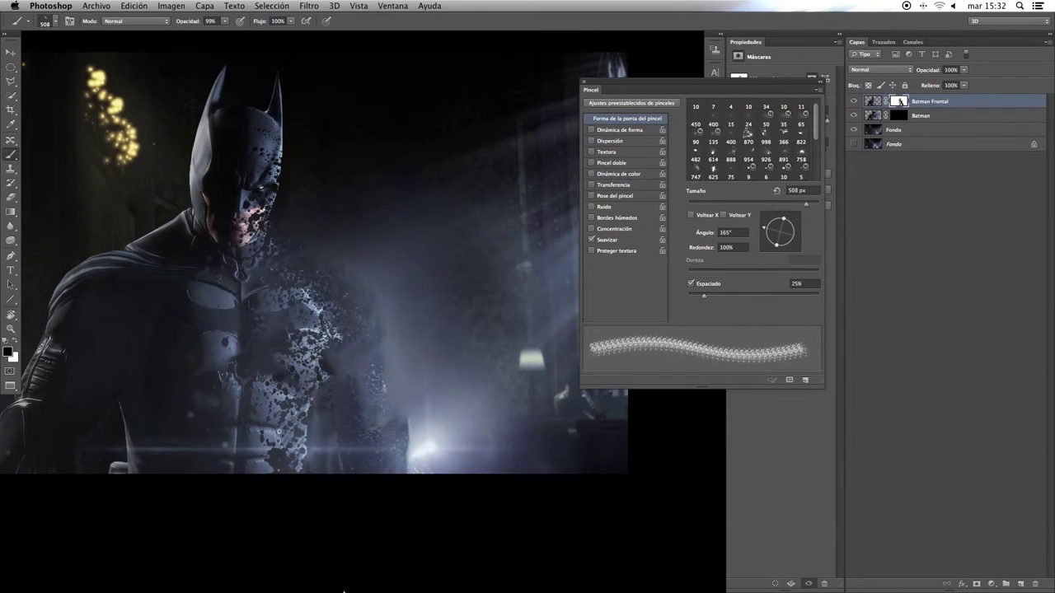
click(894, 160)
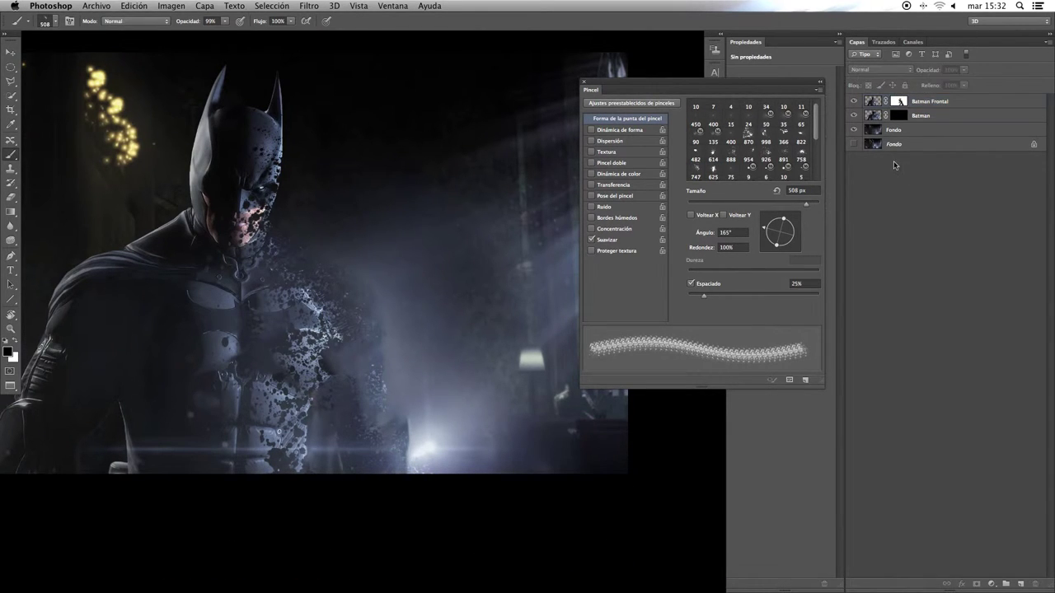
On the Batman layer mask, paint scattered particles right of Batman's chest with a 474 px brush.
click(873, 117)
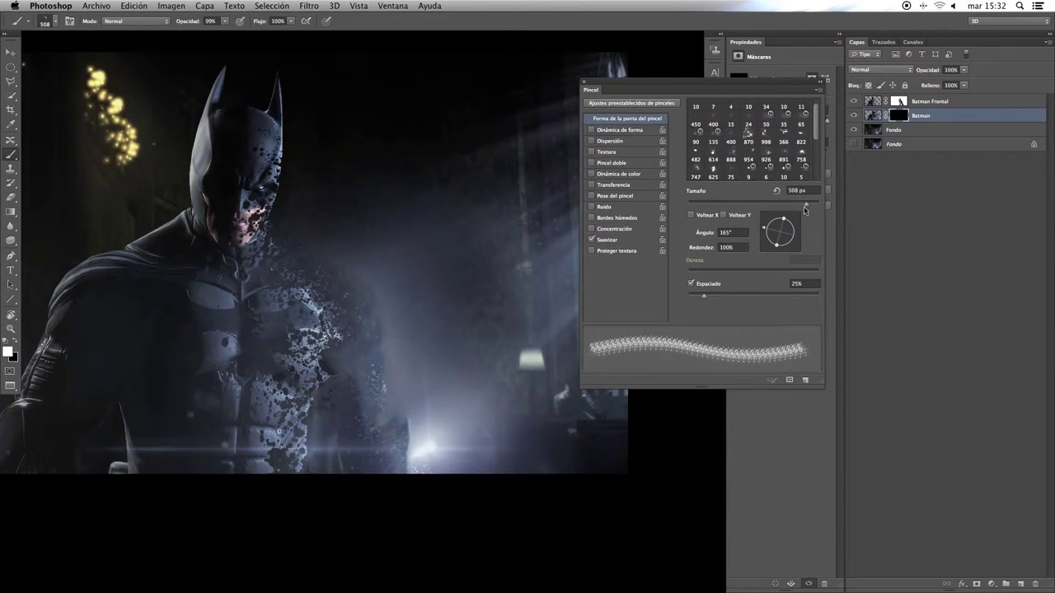
mouse_move(808, 207)
mouse_down()
mouse_move(829, 197)
mouse_move(805, 204)
mouse_up()
click(366, 359)
click(394, 333)
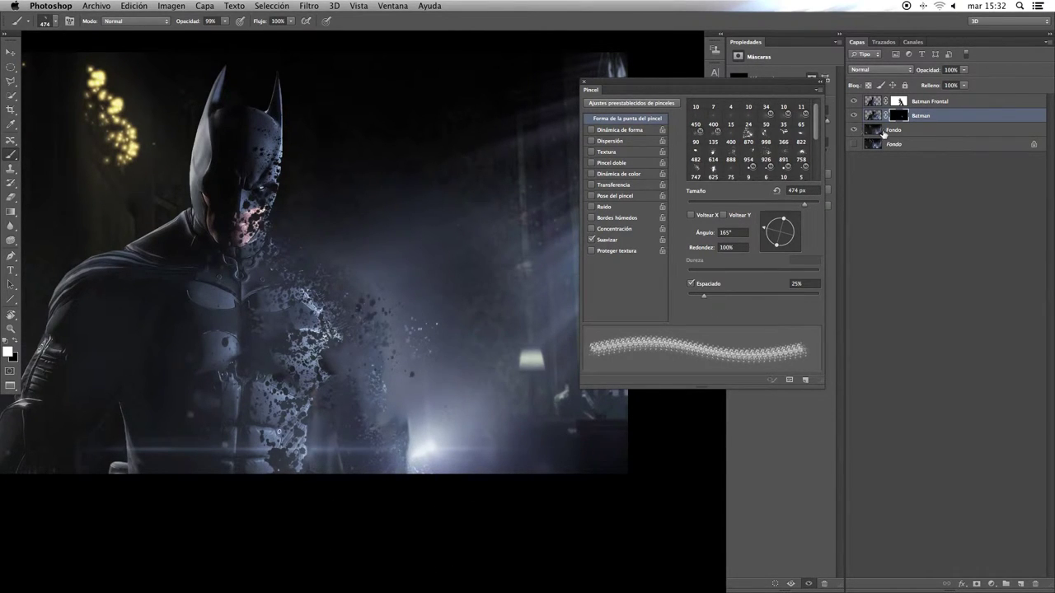
Stamp particles beside Batman's shoulder and face with the 747 px tip at 441 px, rotated 173°.
click(697, 170)
drag(803, 205, 797, 204)
click(363, 301)
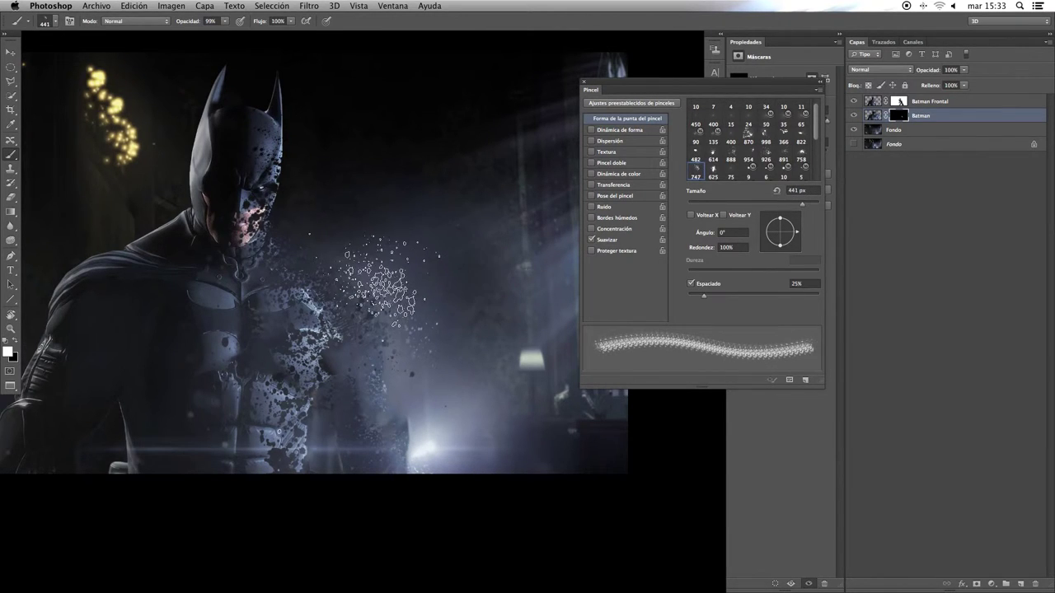
click(322, 221)
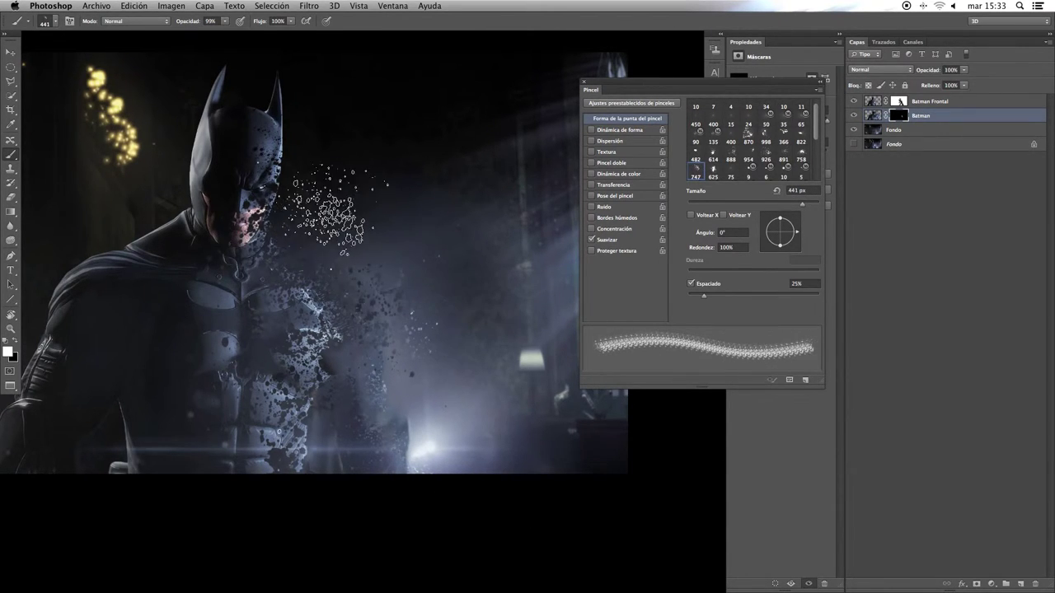
drag(776, 234, 764, 232)
click(326, 206)
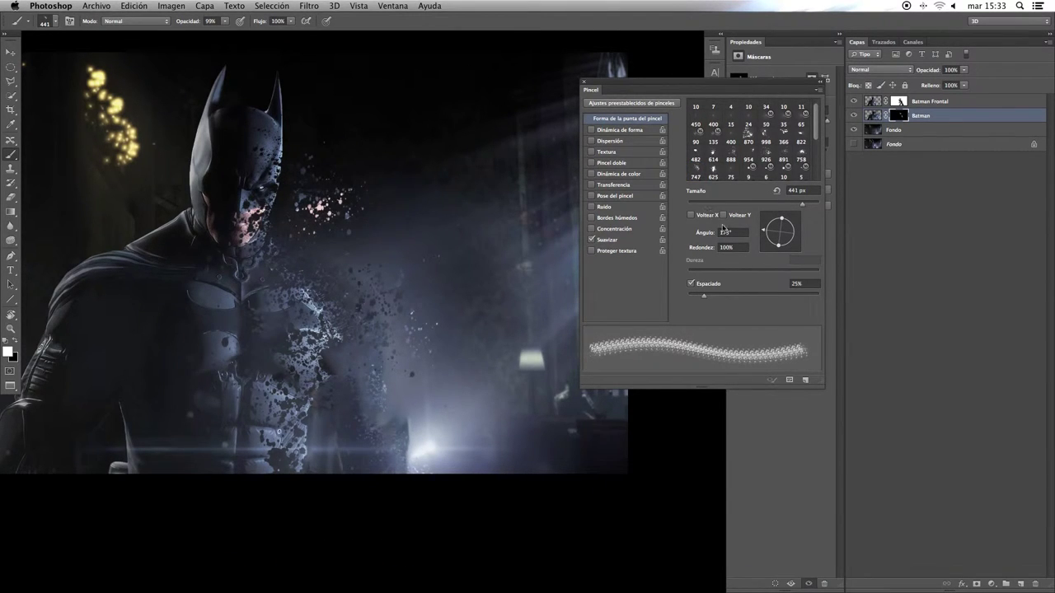
Scatter particles toward the lower right with the 888 px particle tip.
click(713, 170)
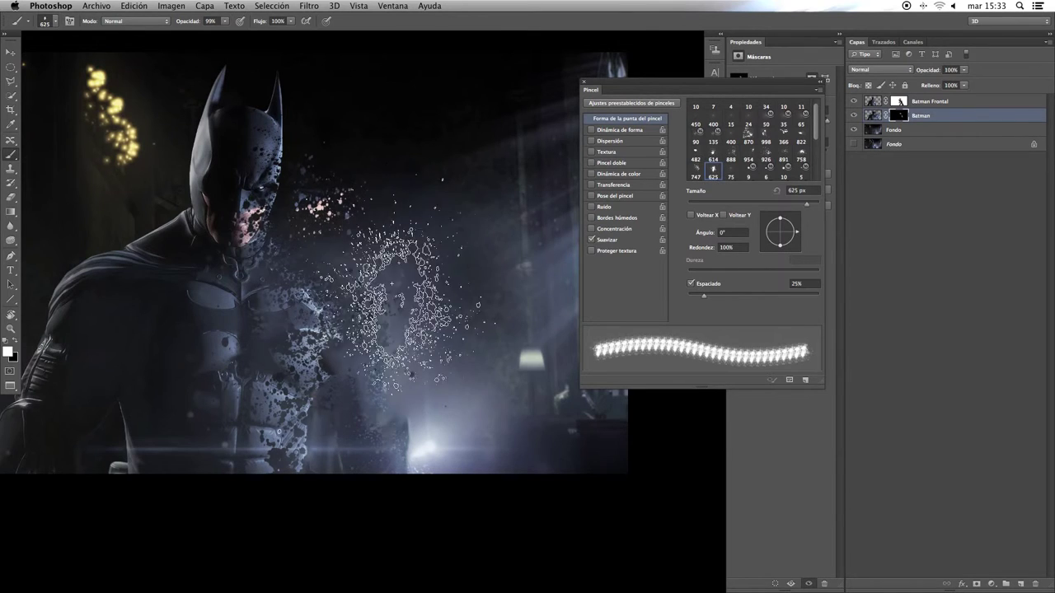
key(comma)
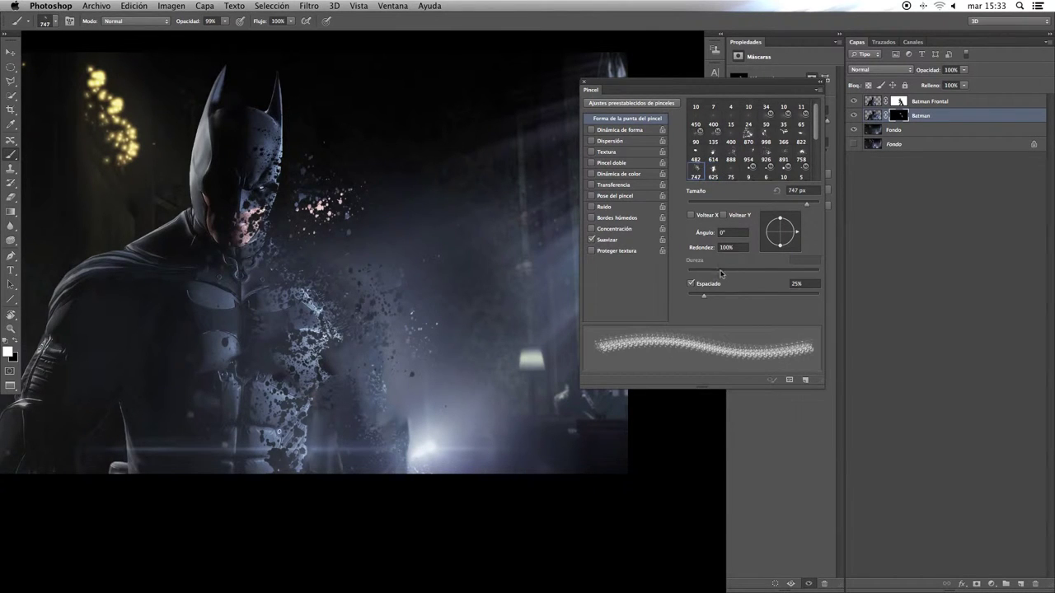
key(bracketleft)
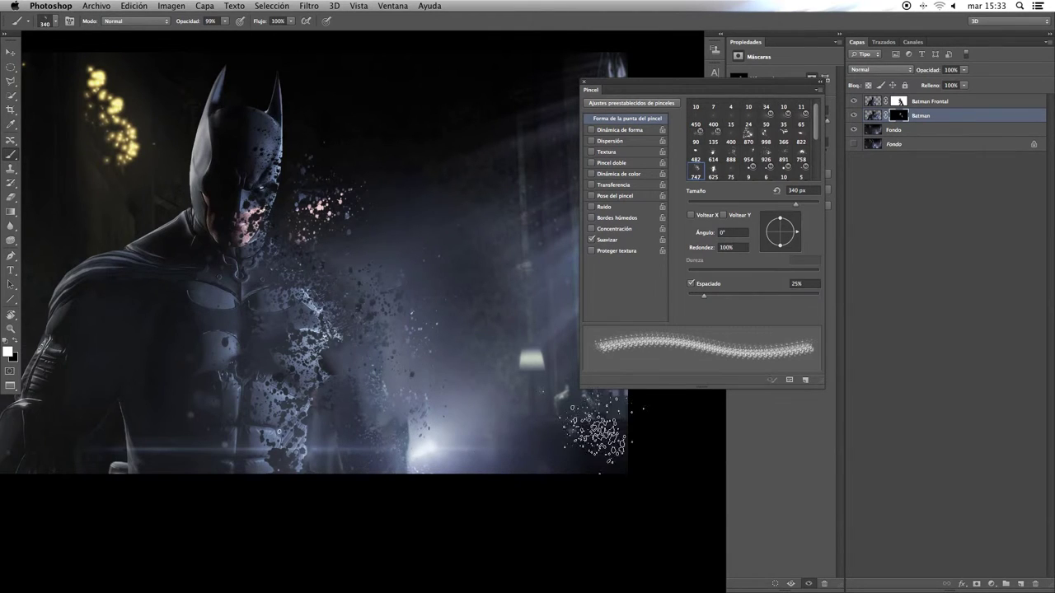
click(766, 154)
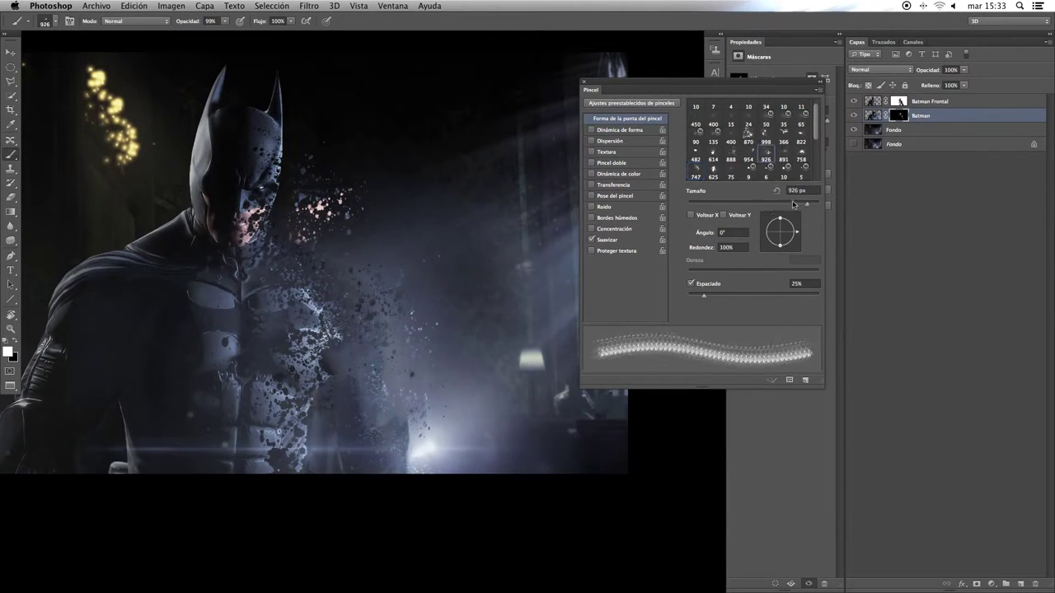
drag(773, 233, 766, 238)
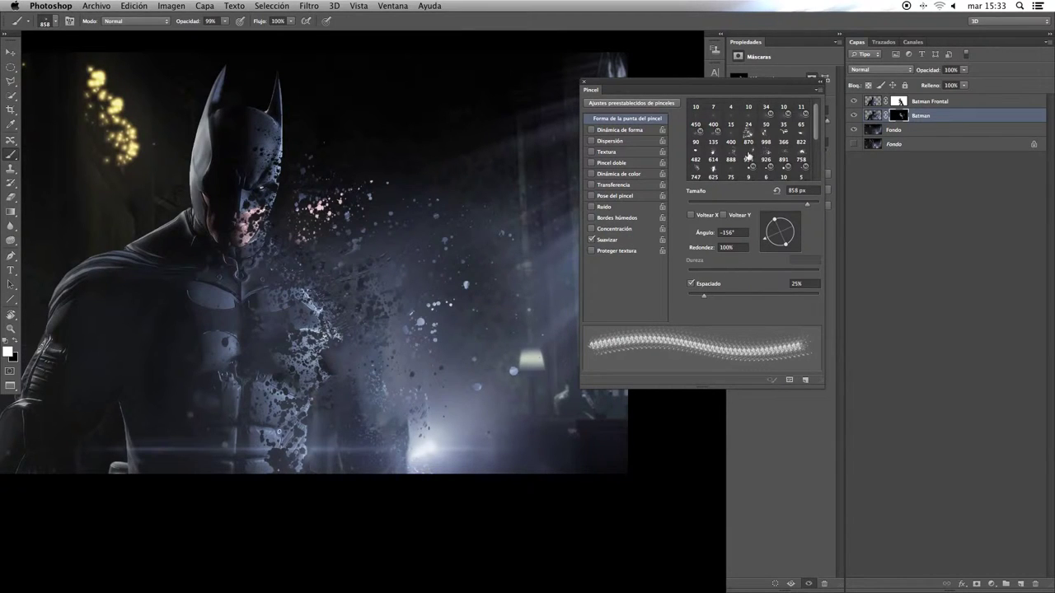
click(731, 159)
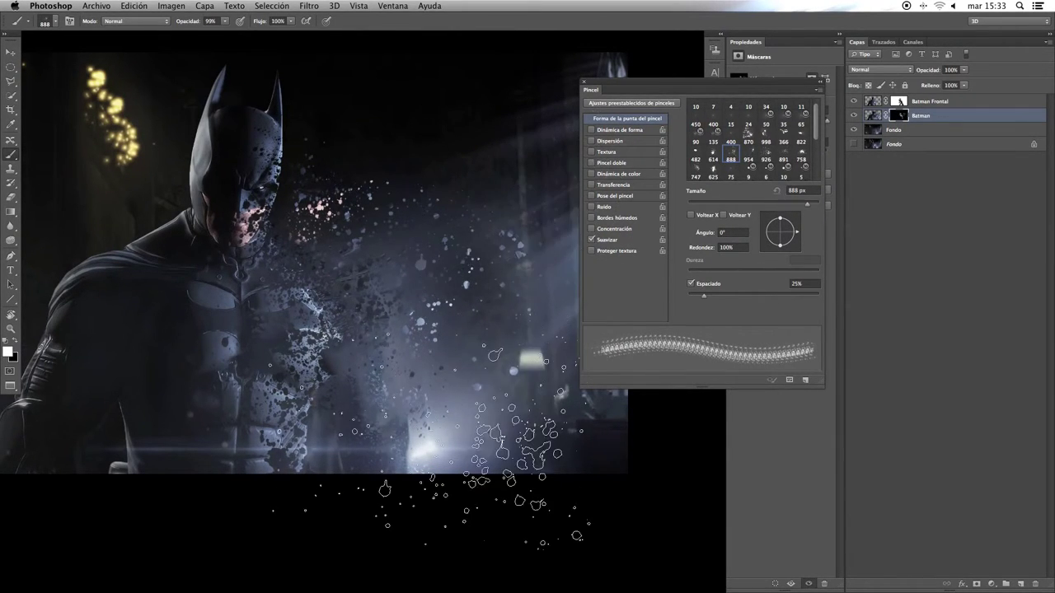
click(499, 388)
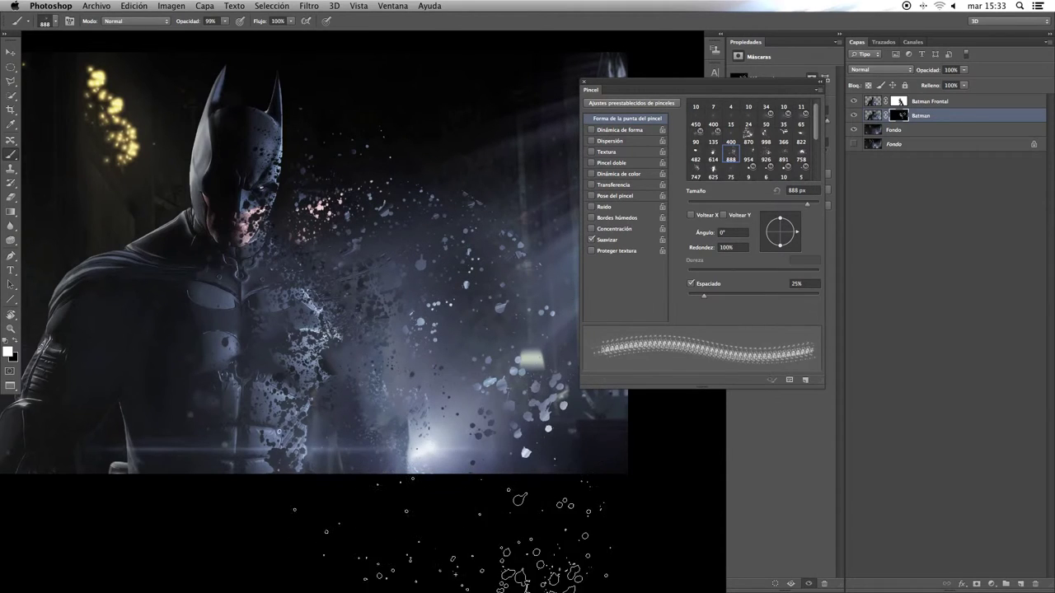
scroll(412, 198, up, 5)
scroll(412, 198, right, 6)
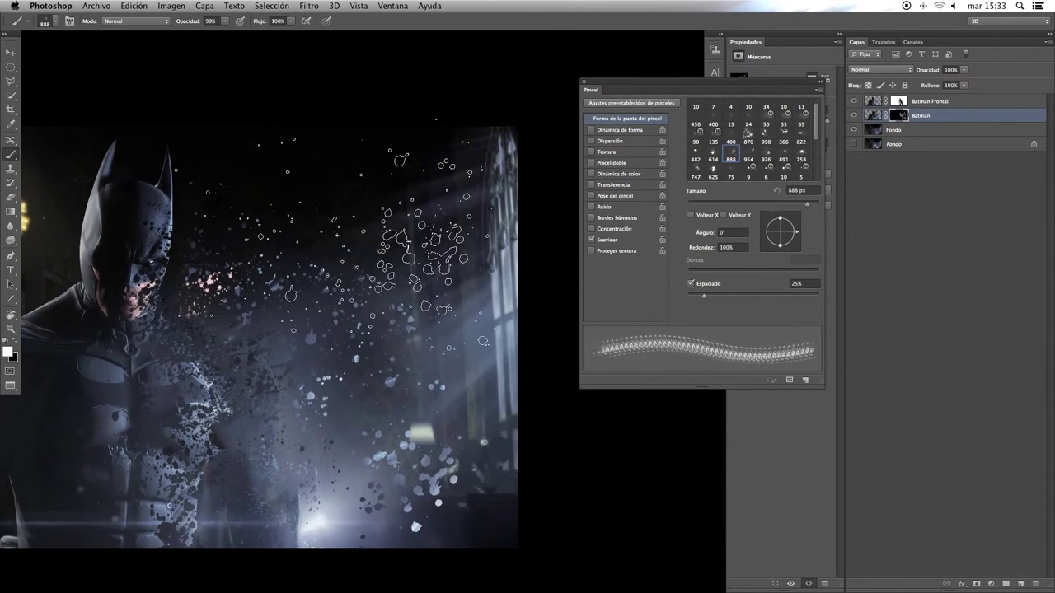
Switch to editing the Batman layer's image, swap the colours, and open the Filter menu.
click(872, 115)
key(x)
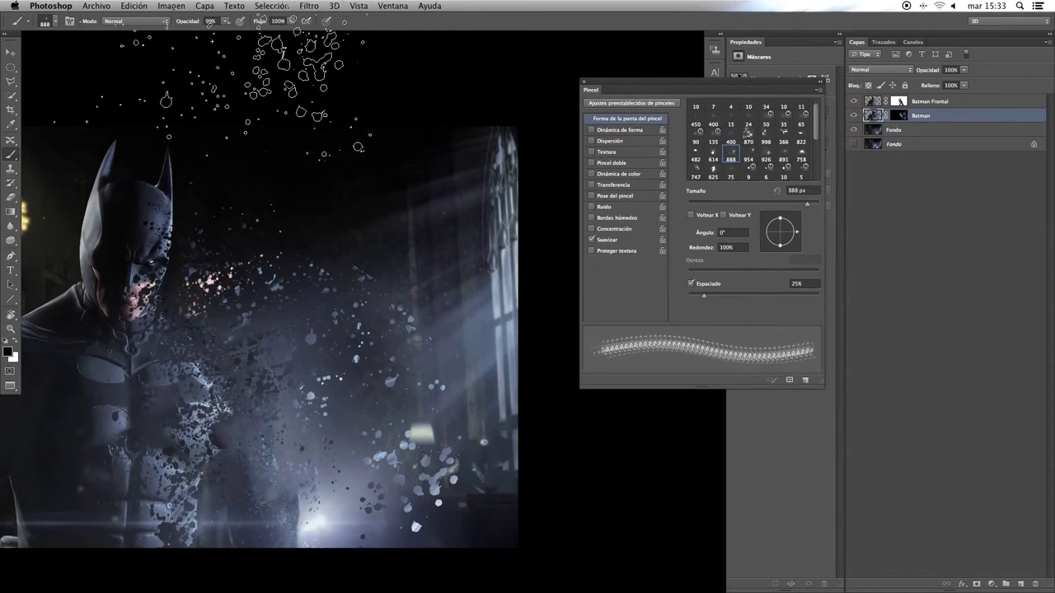
click(281, 10)
mouse_move(309, 6)
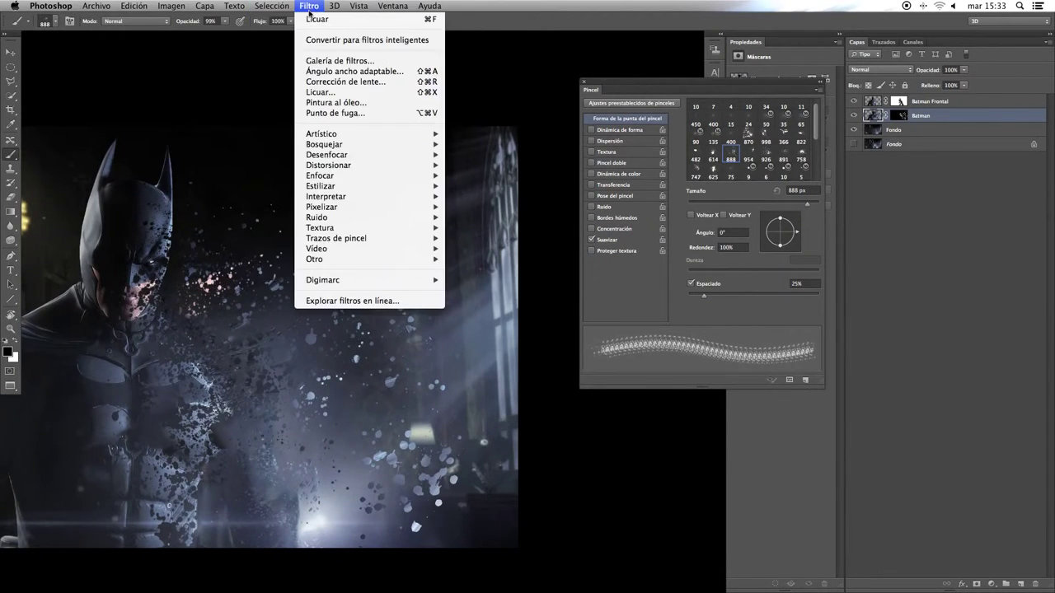
Use Liquify's Forward Warp to push Batman's right cowl, ear, shoulder and lower arm outward.
click(327, 94)
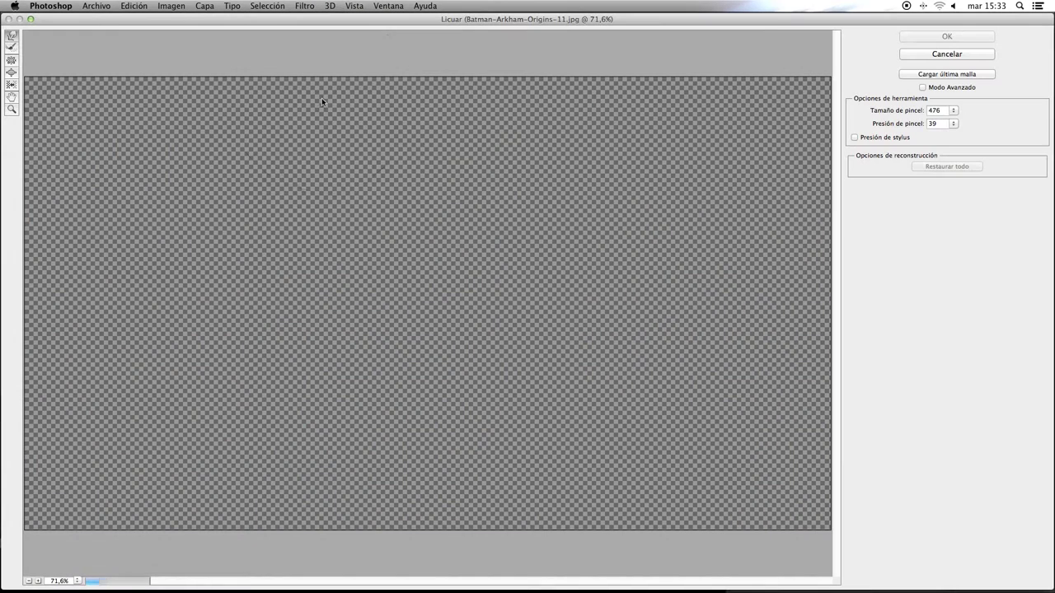
mouse_move(626, 164)
mouse_down()
mouse_move(748, 280)
mouse_move(821, 277)
mouse_up()
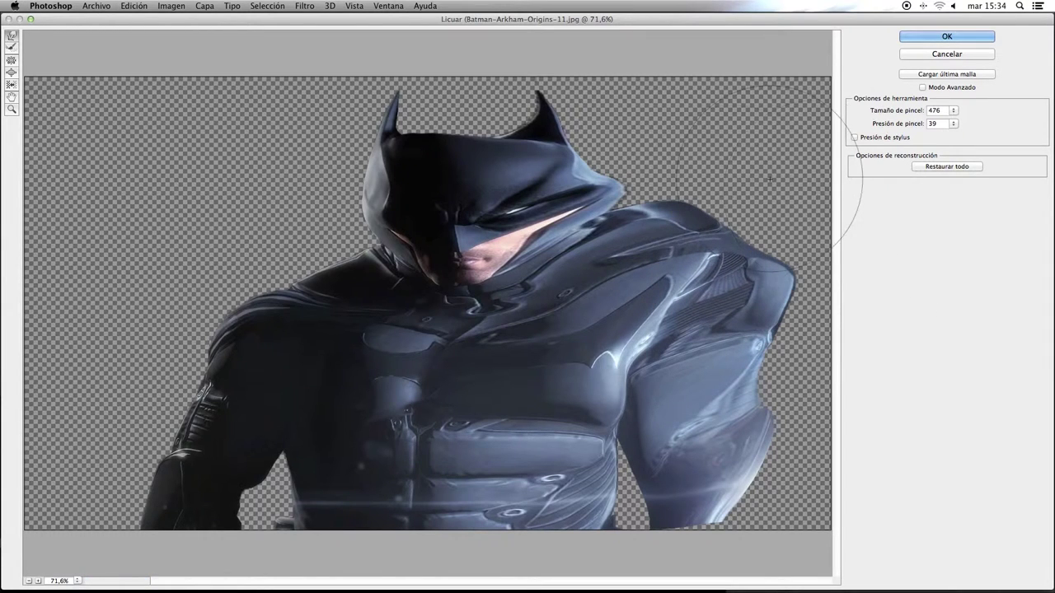
mouse_move(750, 222)
mouse_down()
mouse_move(566, 107)
mouse_move(490, 98)
mouse_up()
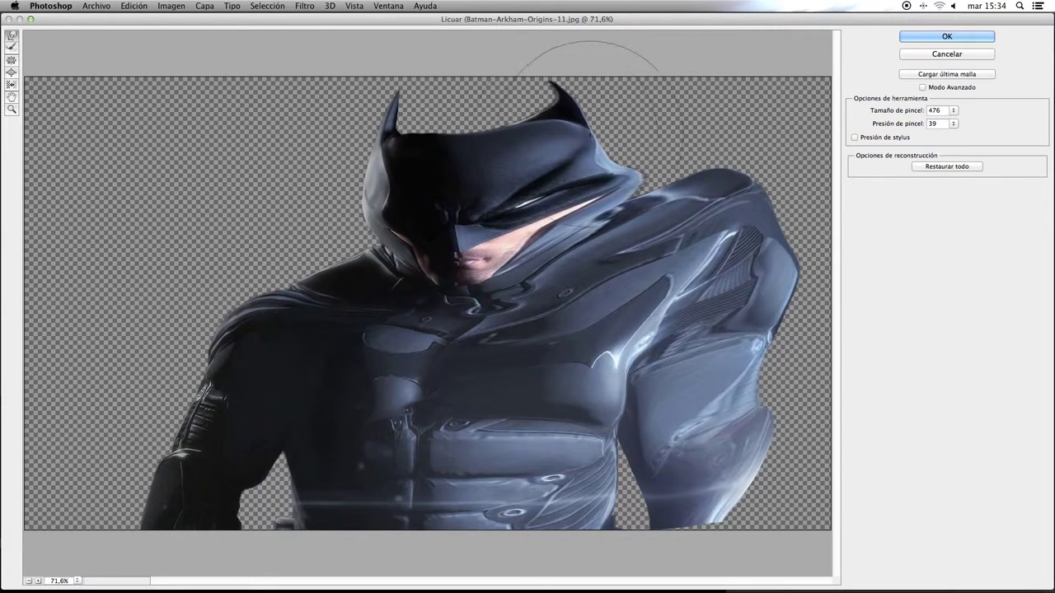
drag(626, 123, 644, 148)
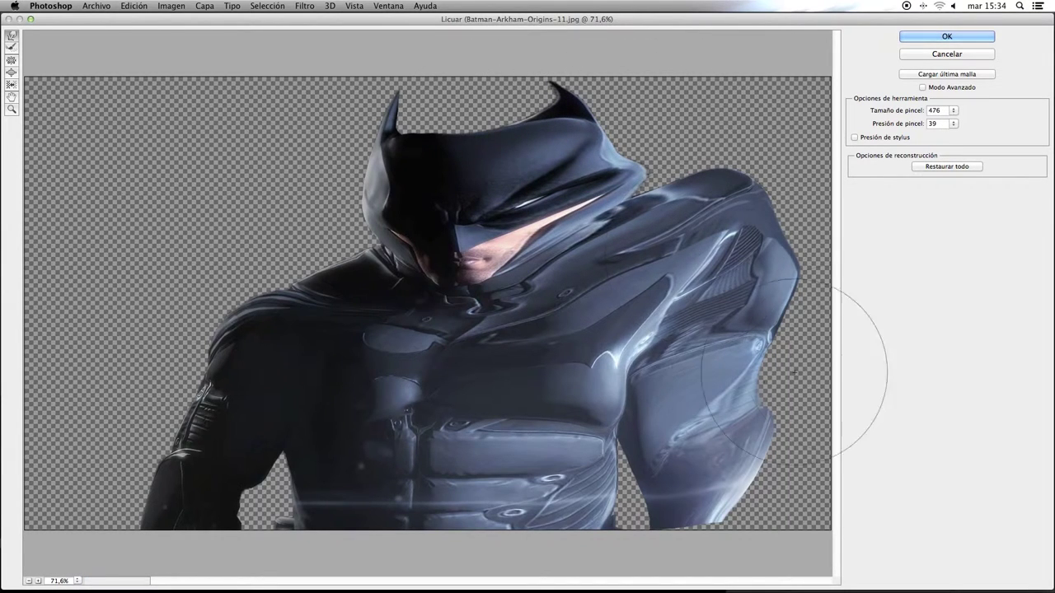
mouse_move(751, 411)
mouse_down()
mouse_move(762, 448)
mouse_move(779, 412)
mouse_up()
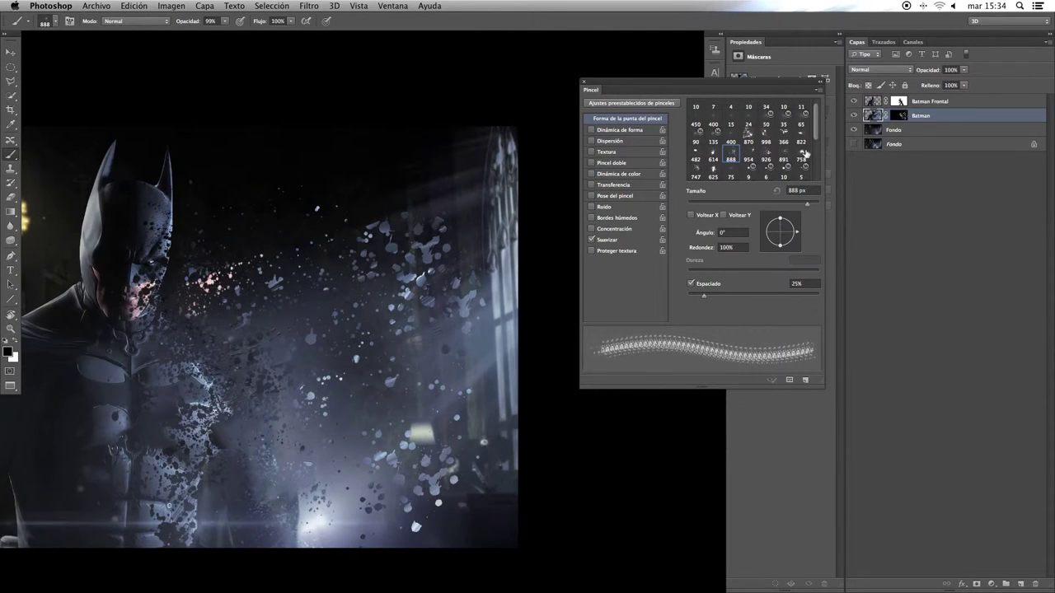
Undo the stray black spots, then reveal particles across the canvas centre in white on the Batman mask.
click(748, 142)
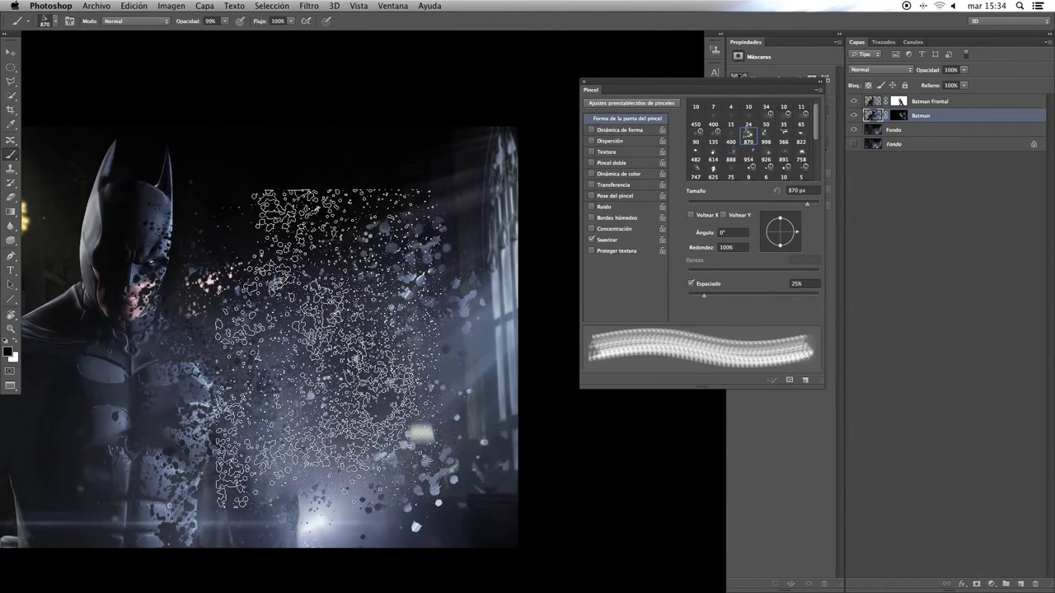
click(334, 338)
key(ctrl+z)
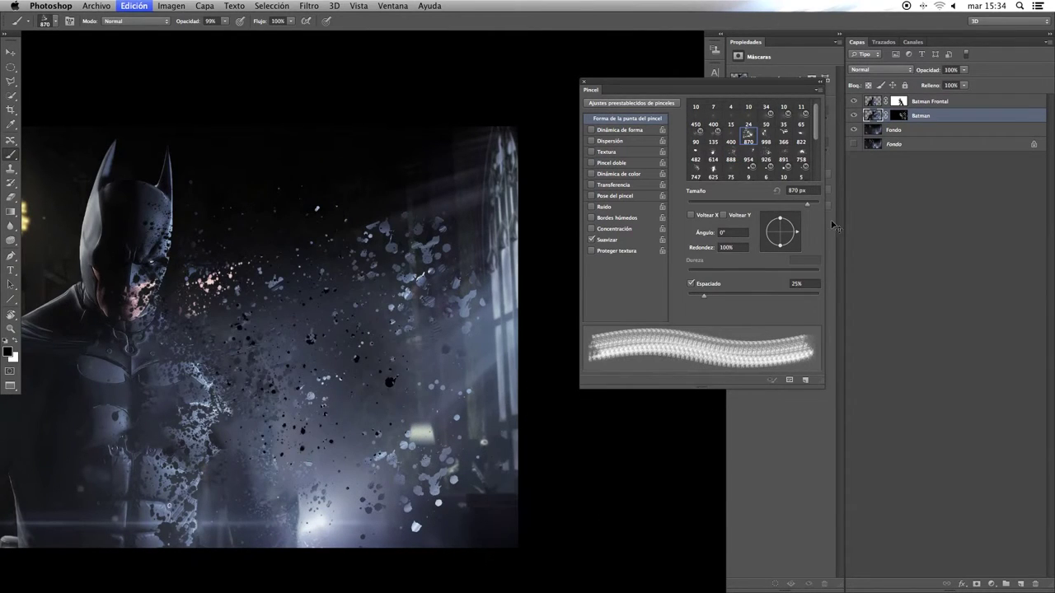
click(892, 121)
key(x)
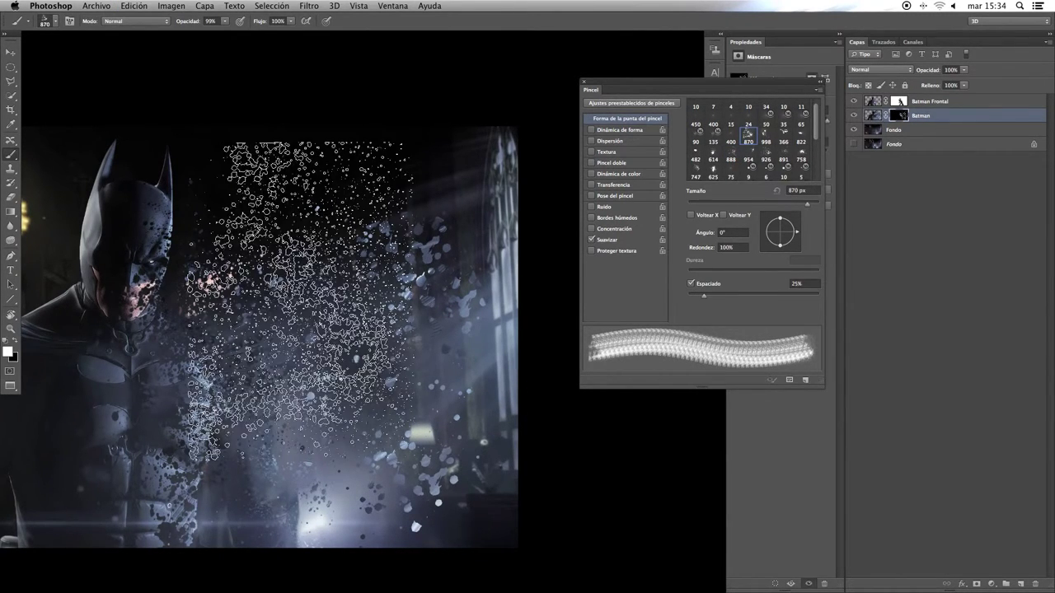
click(342, 321)
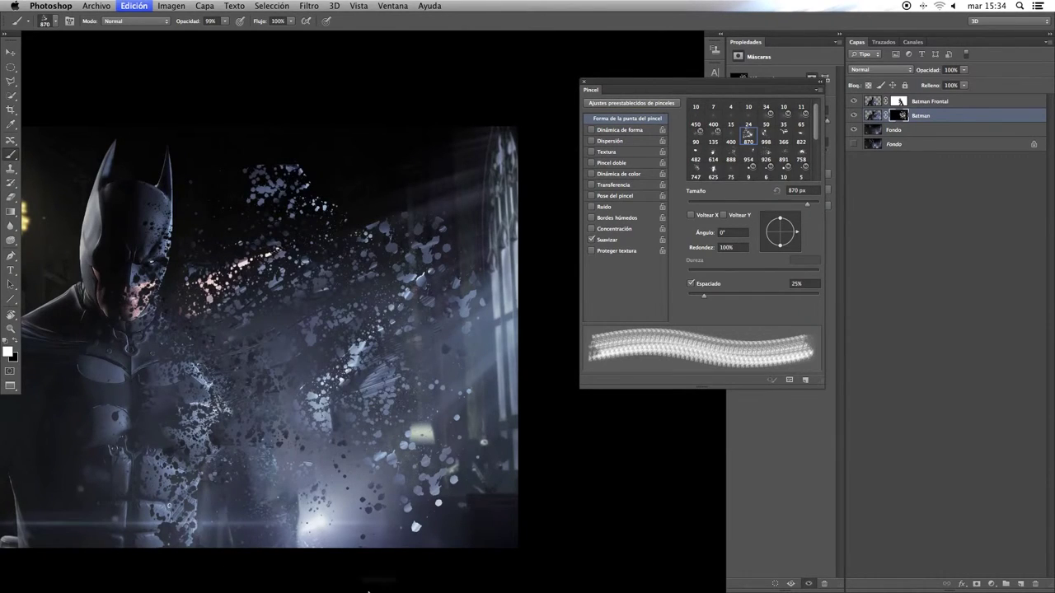
Paint more particles with the 888 px tip, undoing unwanted strokes and rotating the tip to 160°.
click(731, 157)
drag(445, 215, 250, 316)
key(ctrl+z)
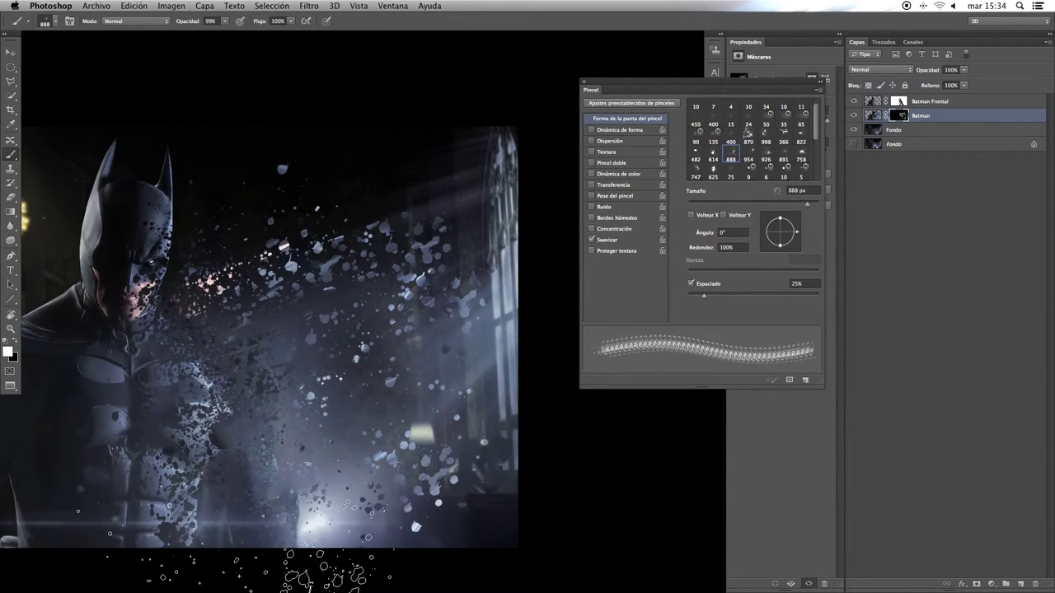
key(ctrl+z)
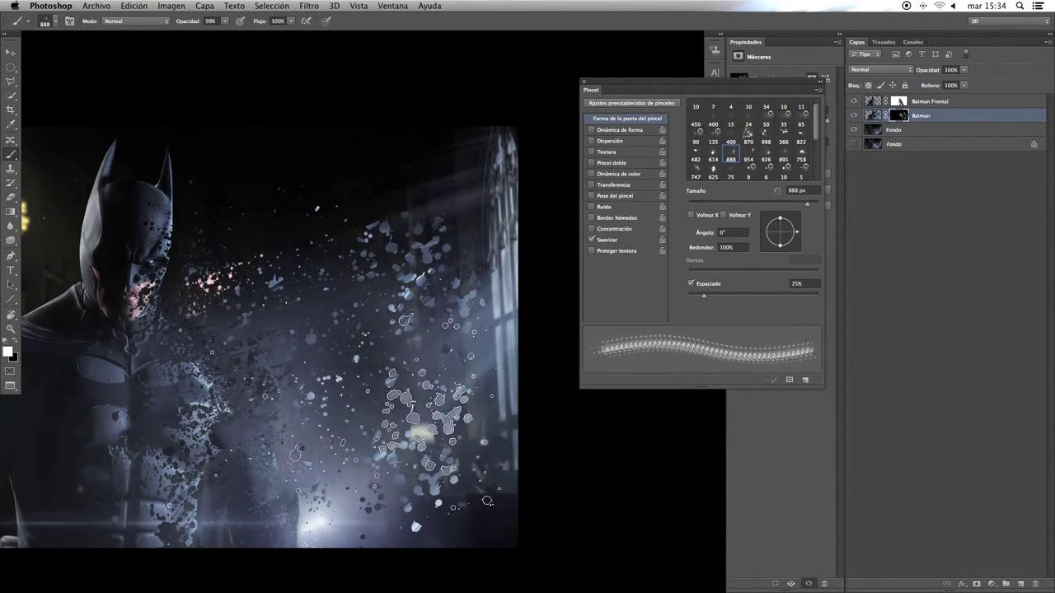
key(ctrl+z)
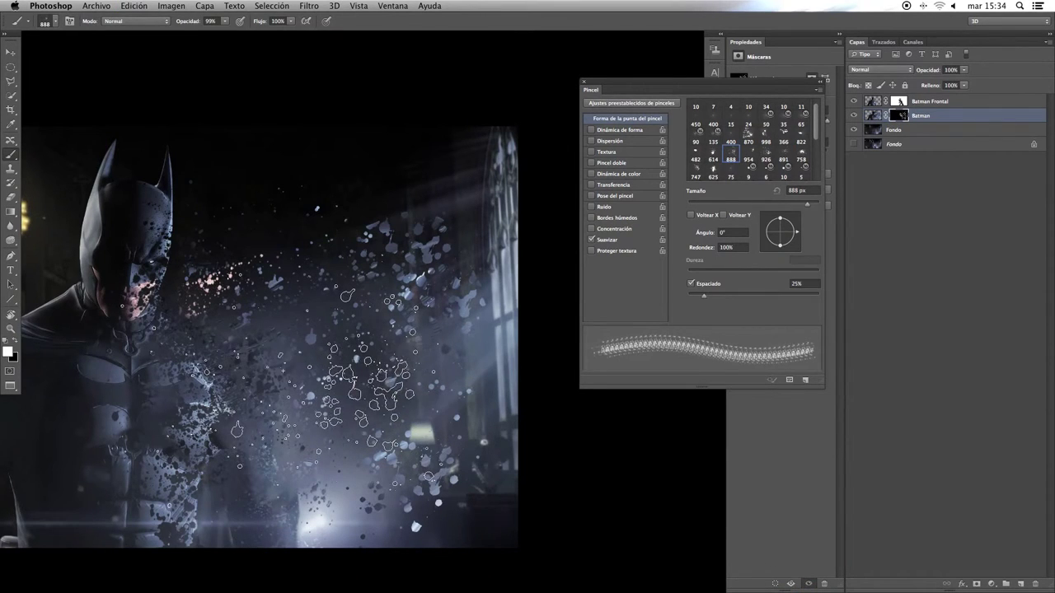
drag(796, 233, 767, 228)
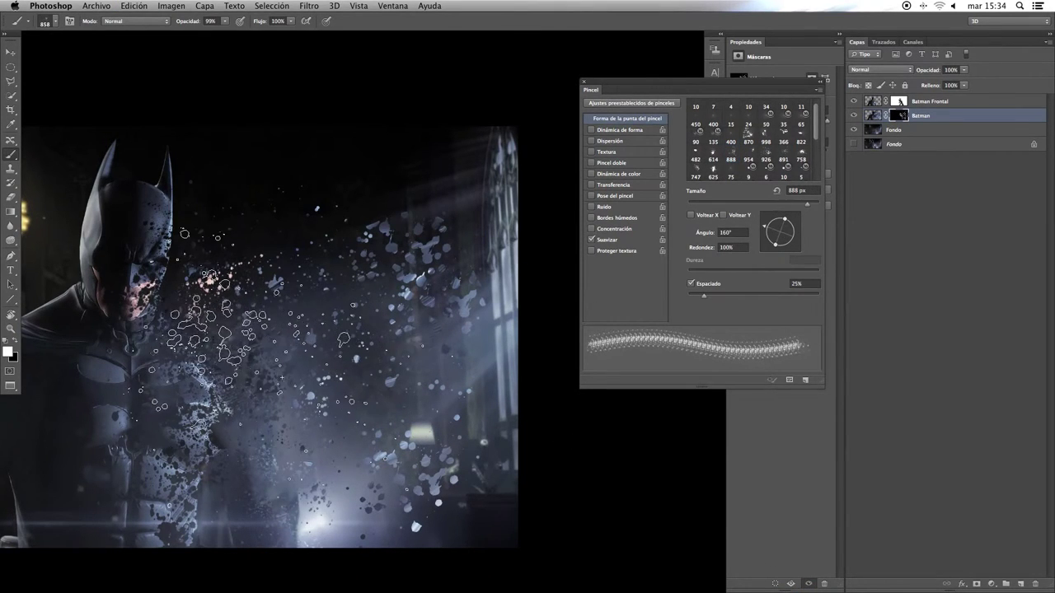
key(ctrl+z)
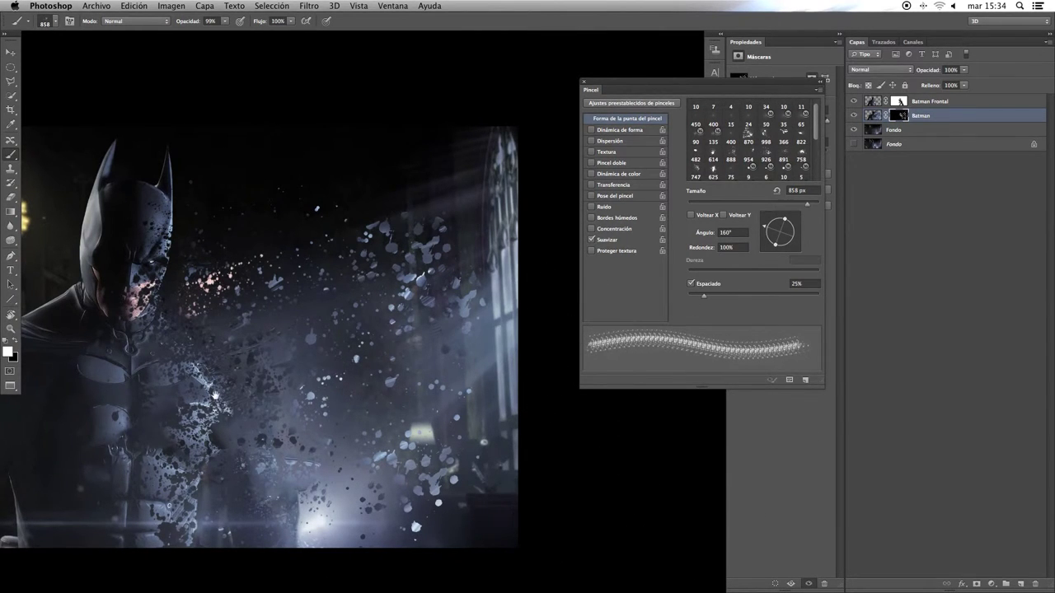
Set a 171 px black scatter brush and try the 926, 366 and 891 px tips.
drag(216, 395, 275, 402)
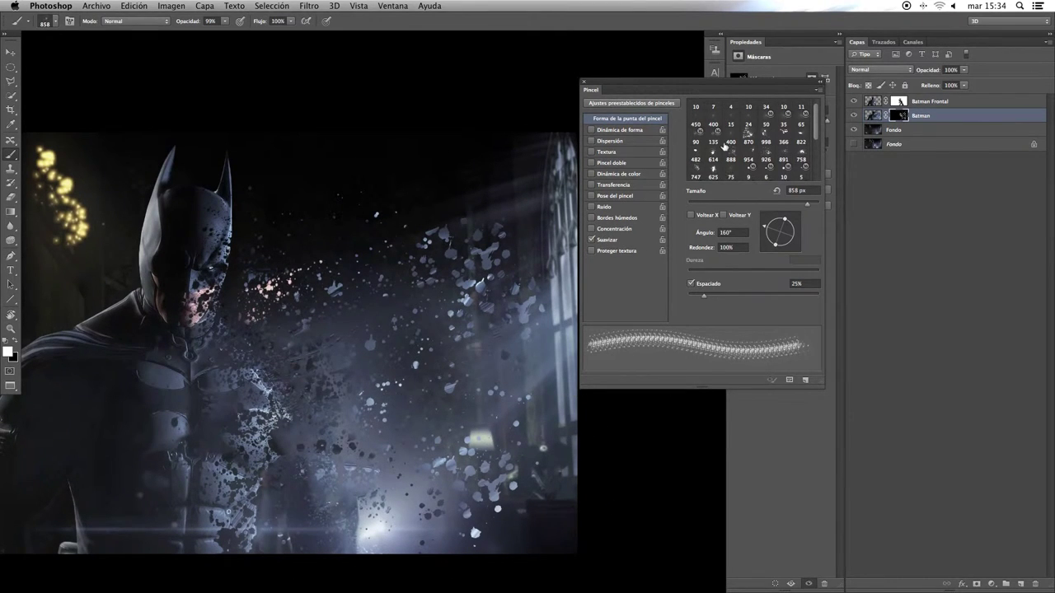
click(764, 153)
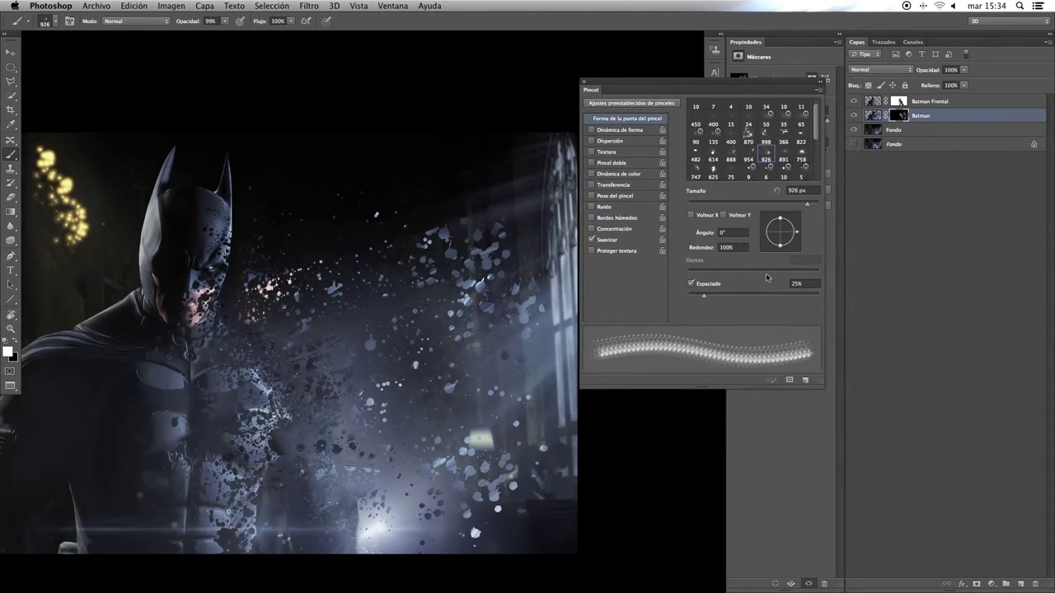
key(bracketleft)
key(bracketleft)
key(bracketleft)
key(x)
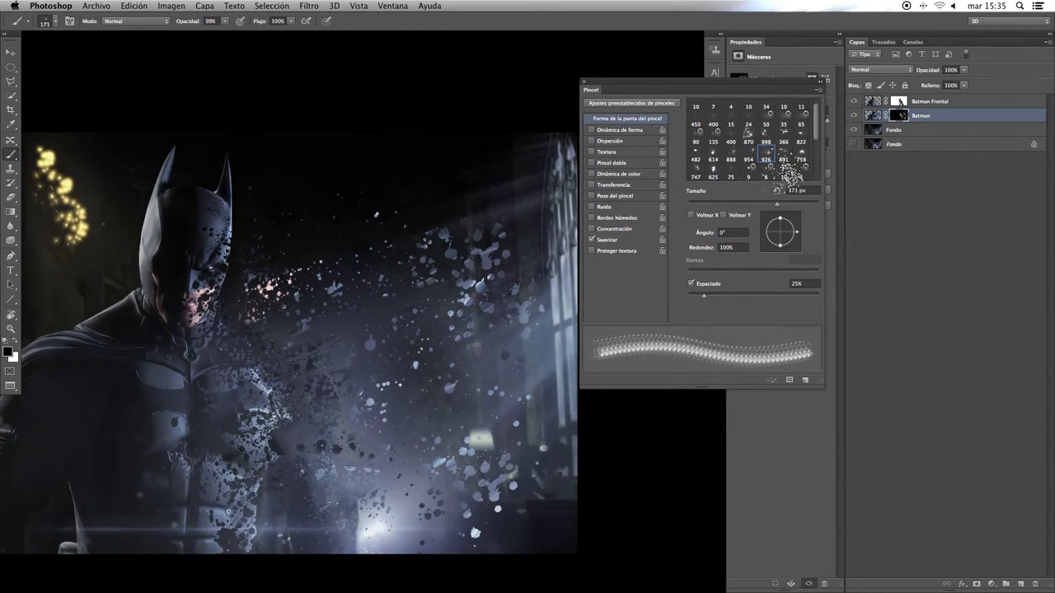
click(781, 146)
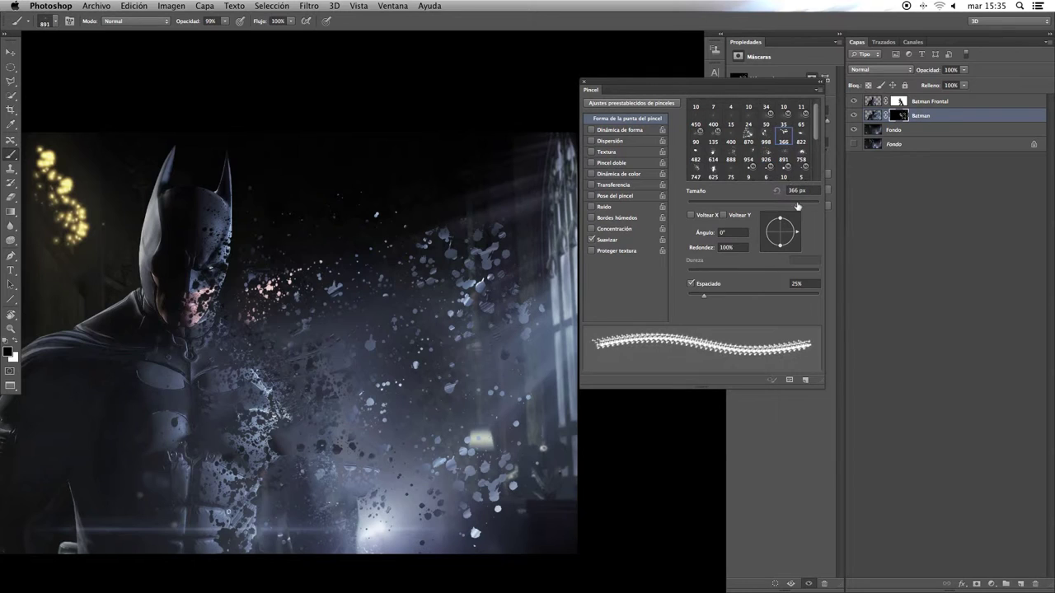
click(783, 159)
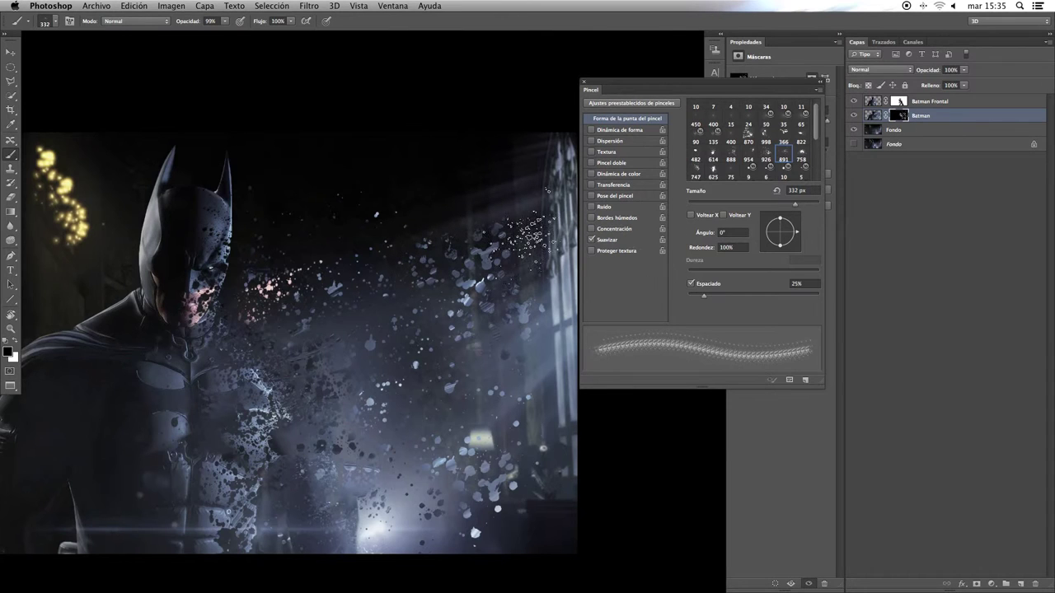
drag(486, 183, 313, 159)
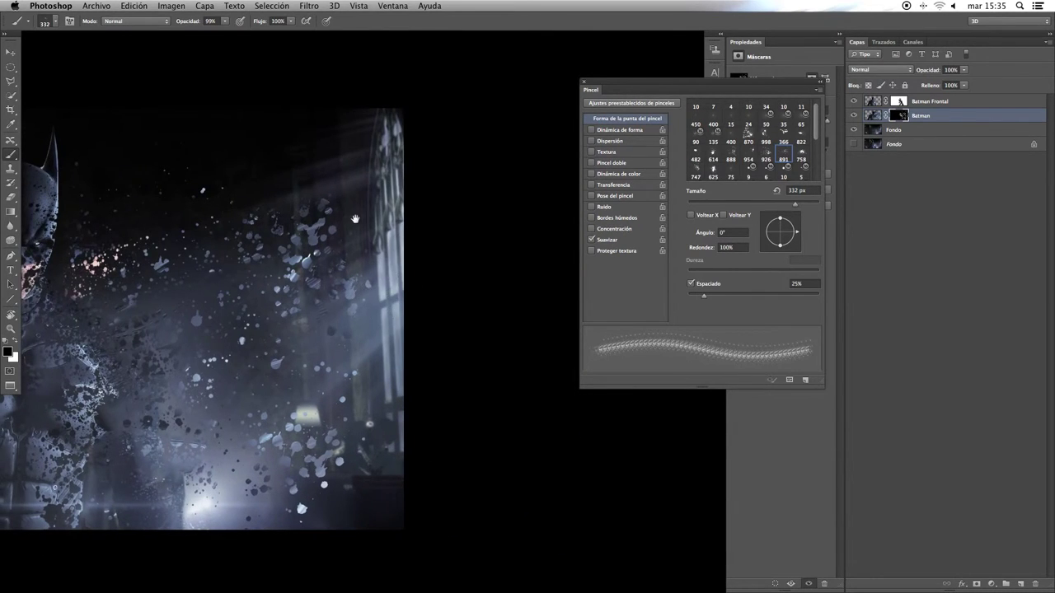
Zoom out, select Fondo, close the Brush panel, and toggle Fondo's visibility off and on.
scroll(355, 218, left, 4)
scroll(358, 305, left, 4)
scroll(358, 346, left, 2)
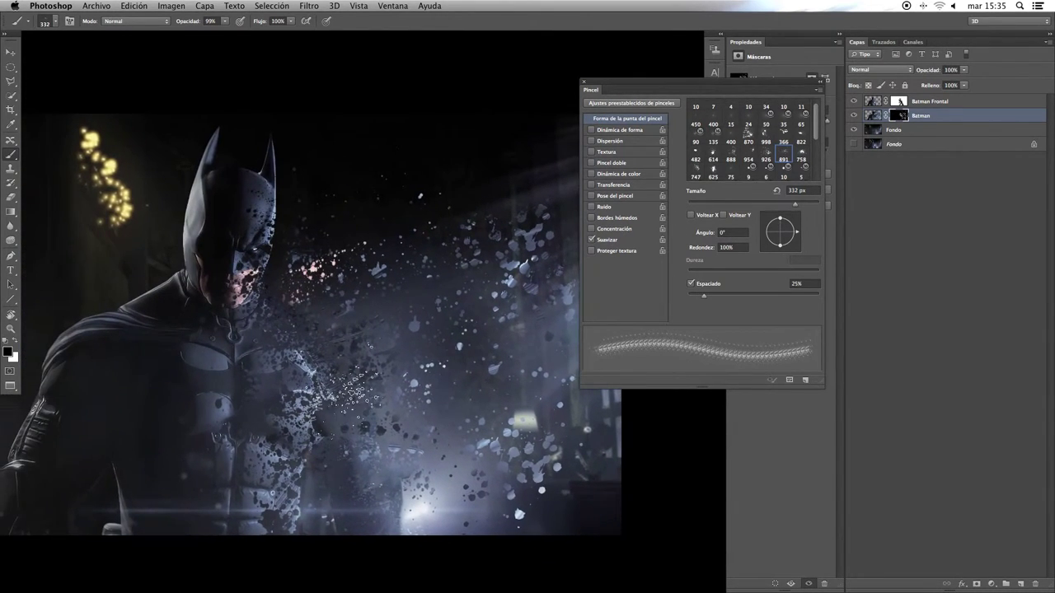
scroll(397, 218, down, 3)
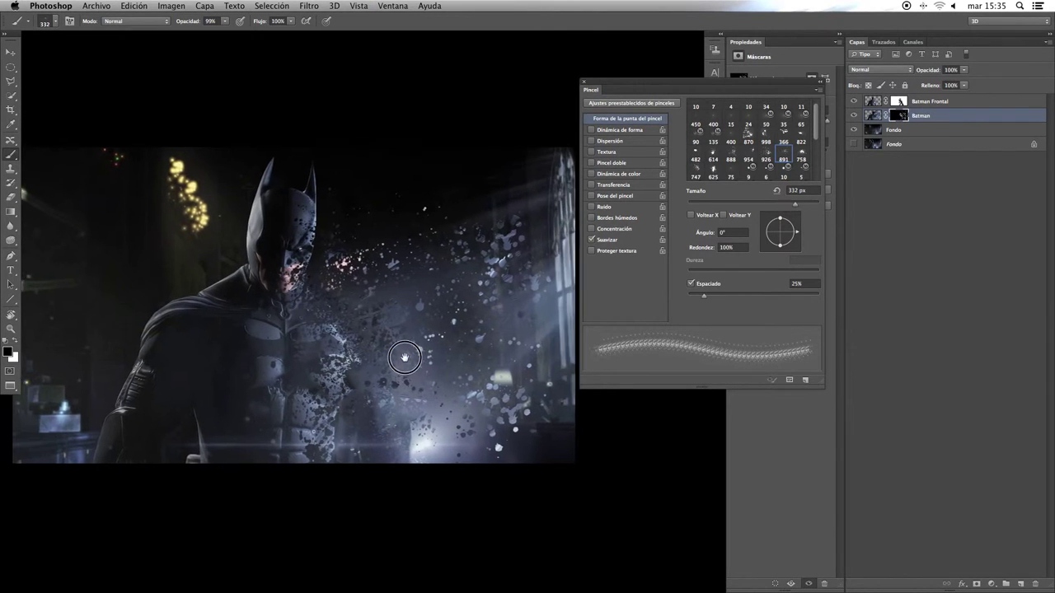
click(884, 131)
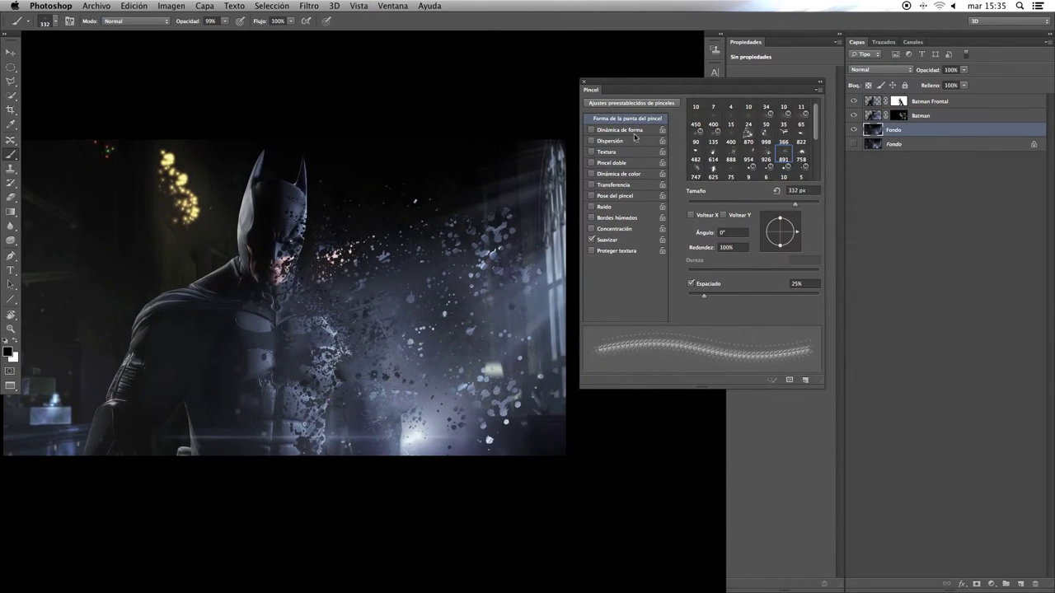
click(583, 83)
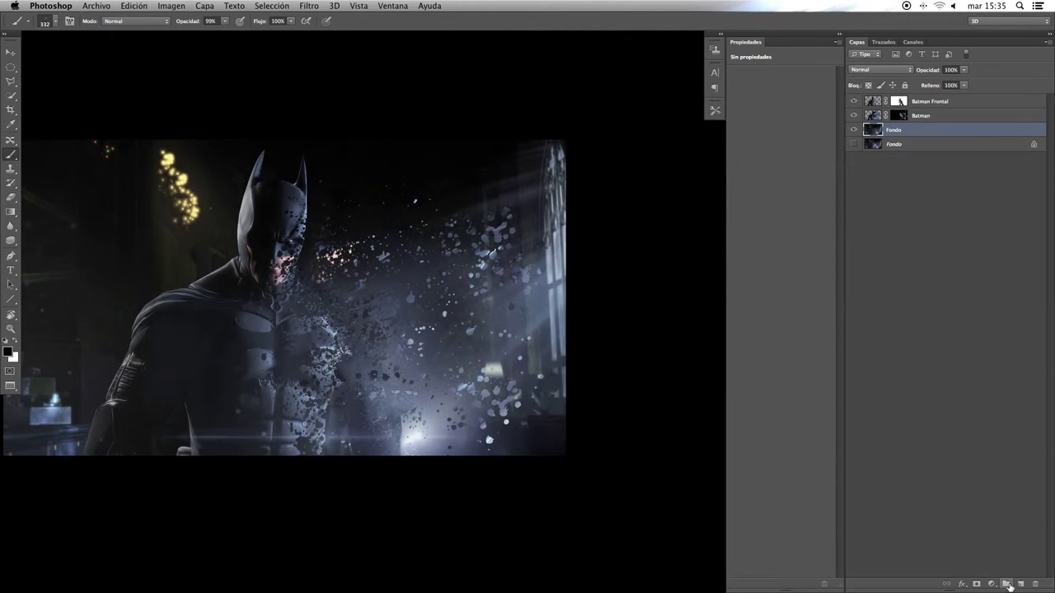
click(854, 130)
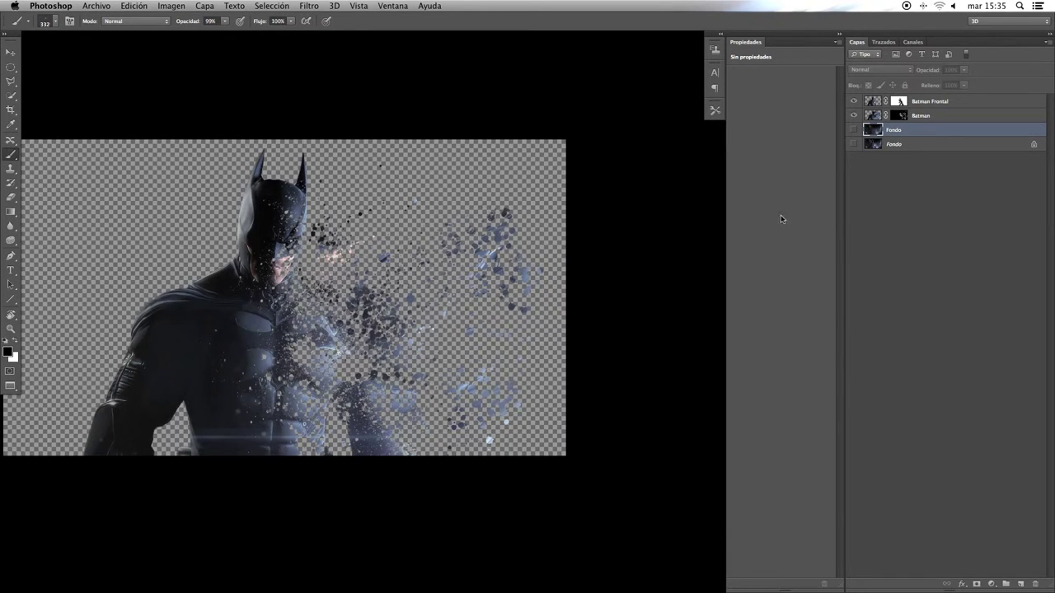
click(854, 130)
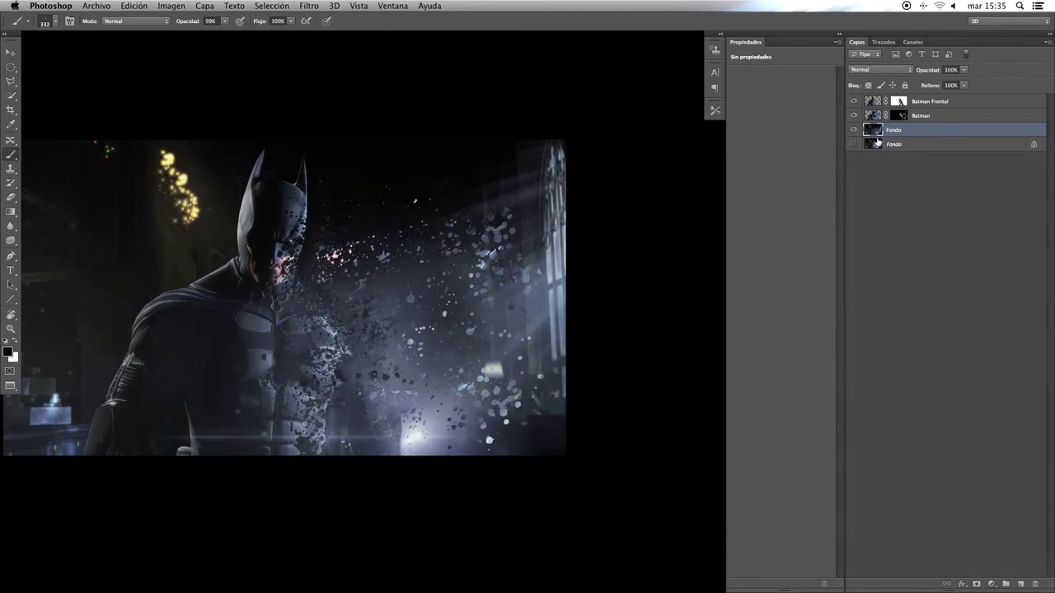
Create Capa 1 above Fondo, fill it with white using the Paint Bucket, and add a layer mask.
click(1020, 583)
key(g)
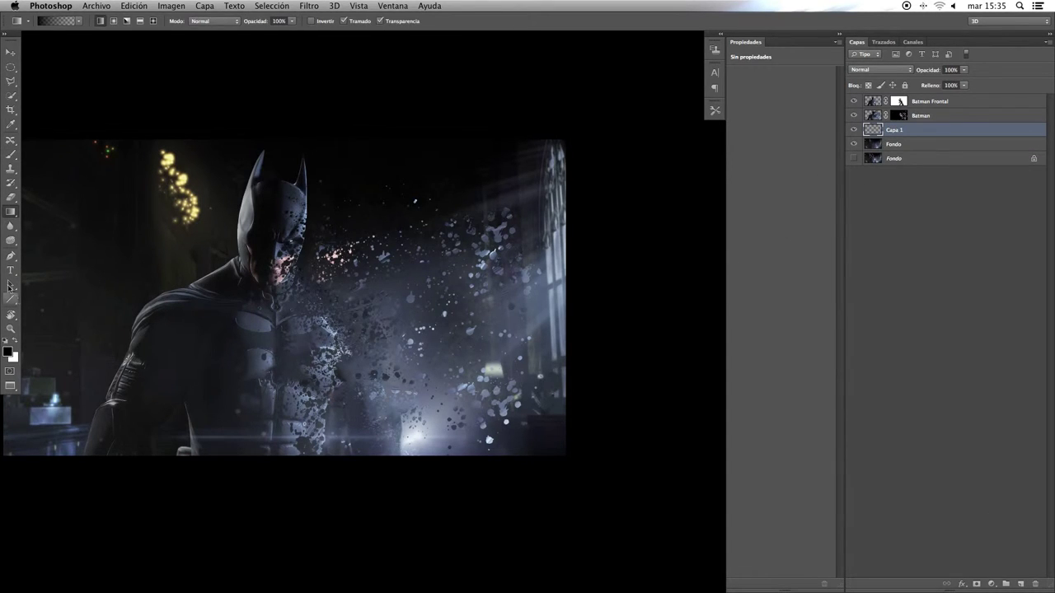
drag(11, 216, 58, 218)
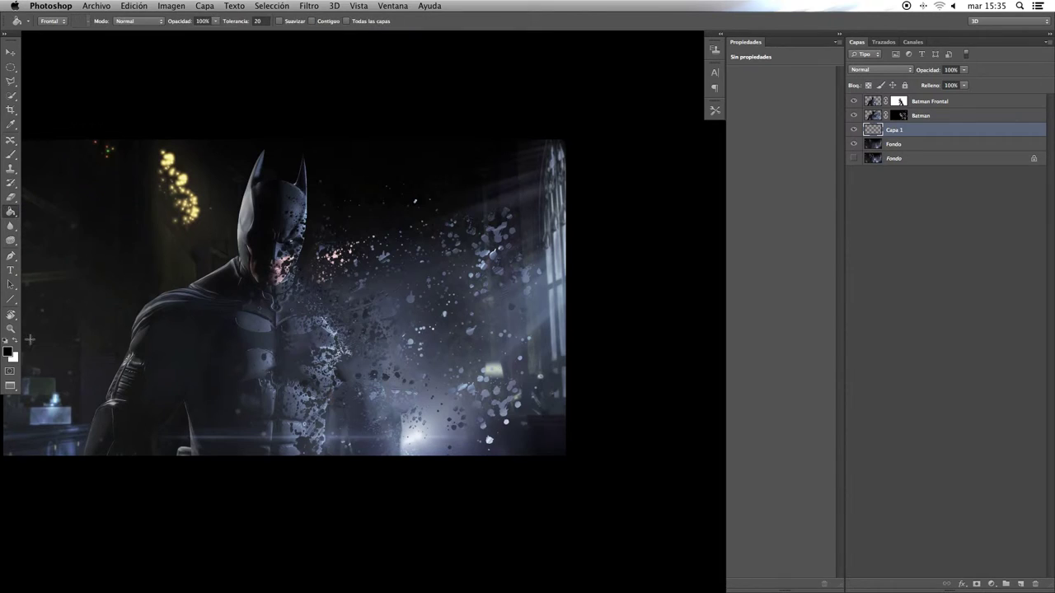
click(63, 345)
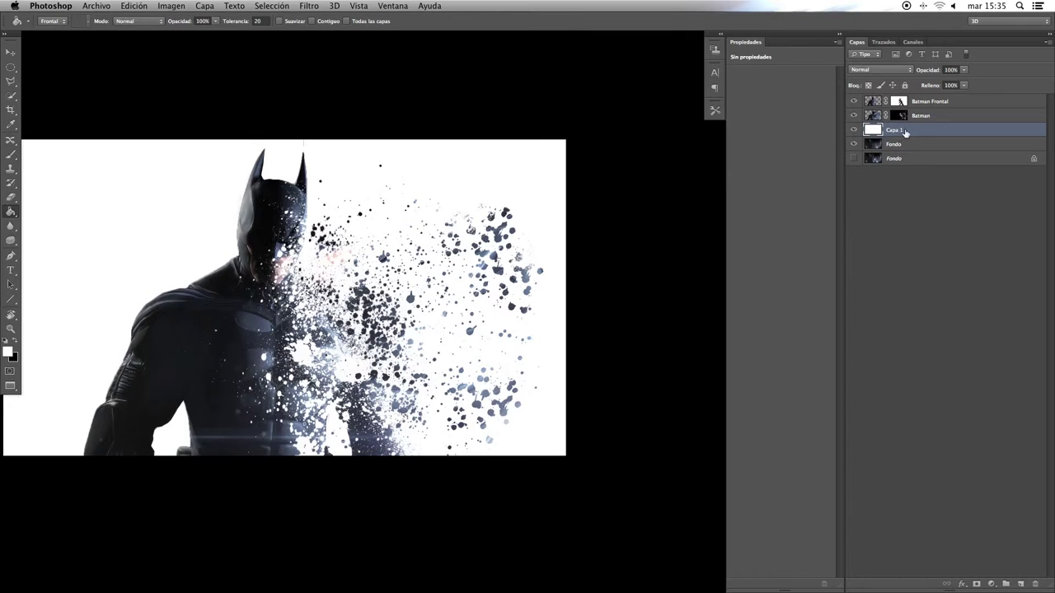
click(977, 584)
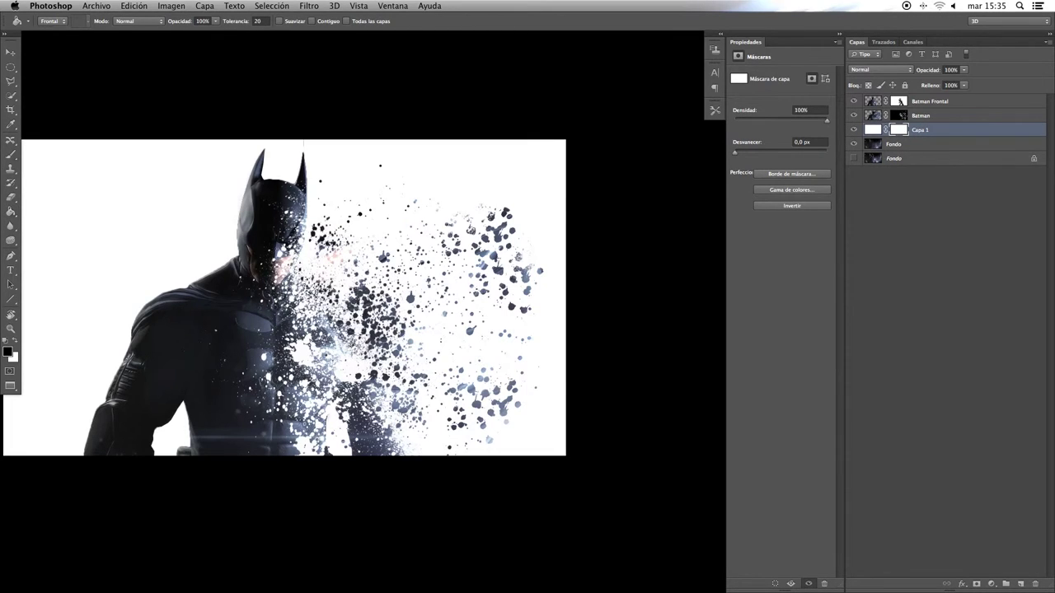
key(b)
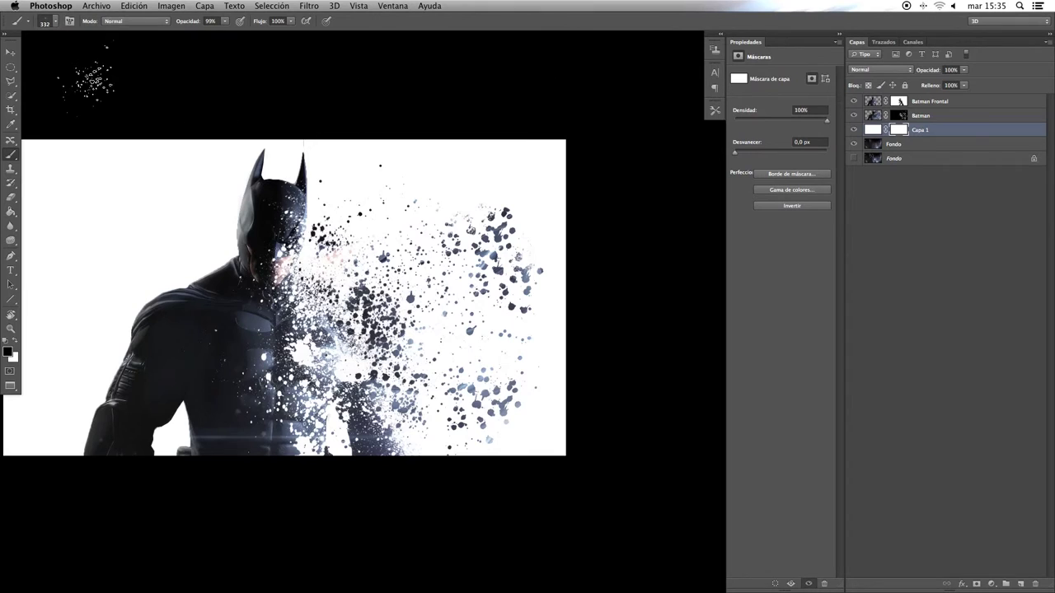
Paint scatter strokes on Capa 1's mask with the 870 preset, from the right side across Batman's head.
key(F5)
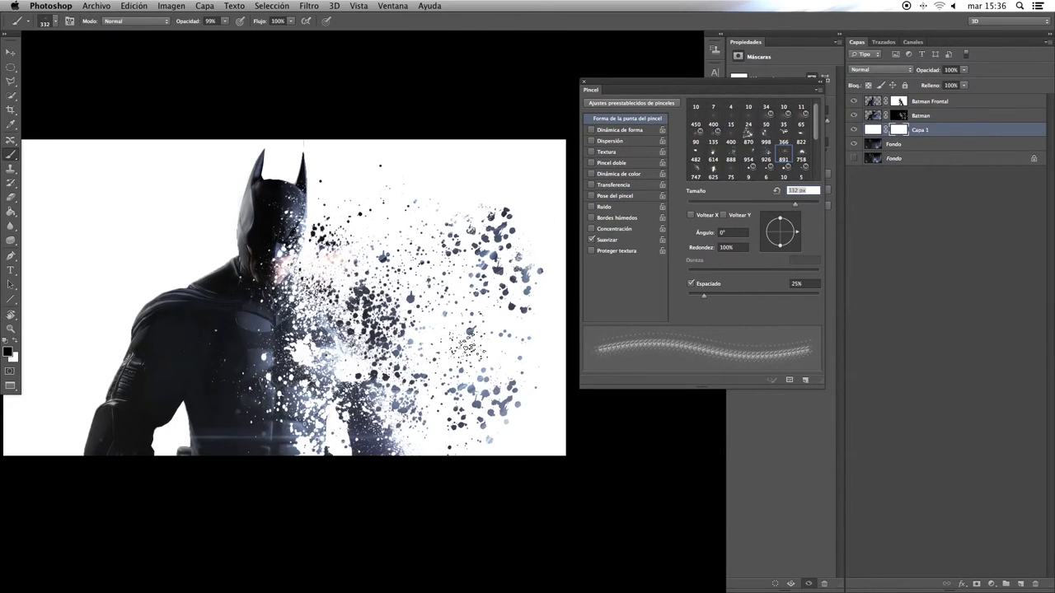
click(523, 416)
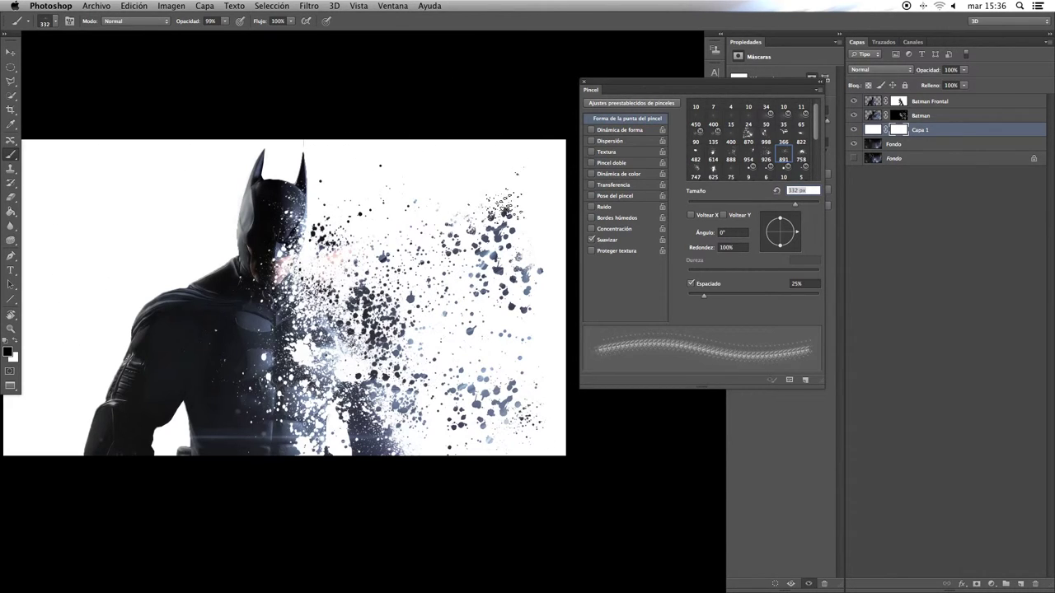
drag(502, 115, 564, 262)
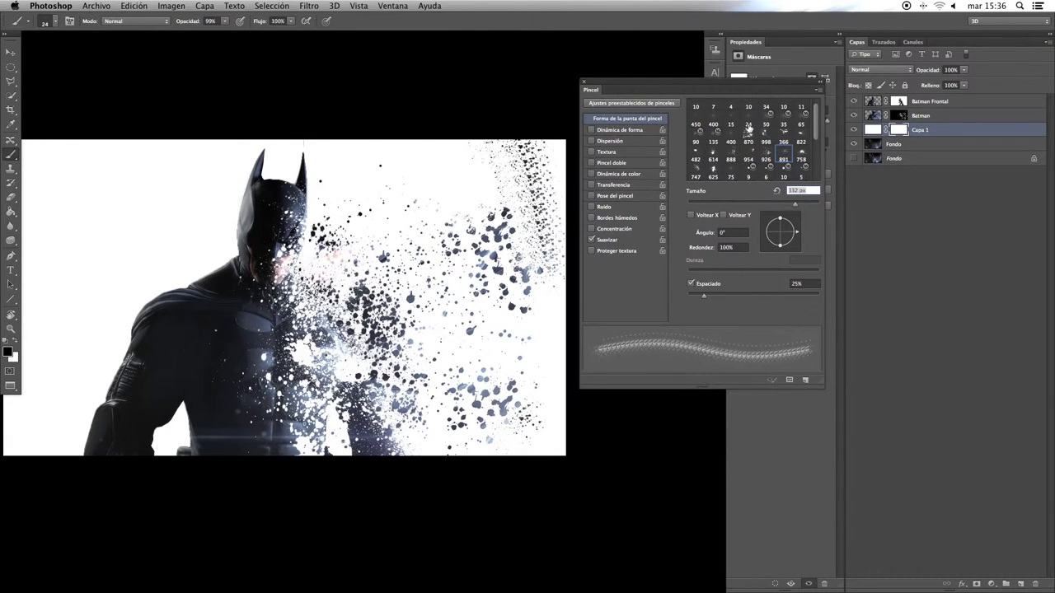
click(748, 125)
click(749, 142)
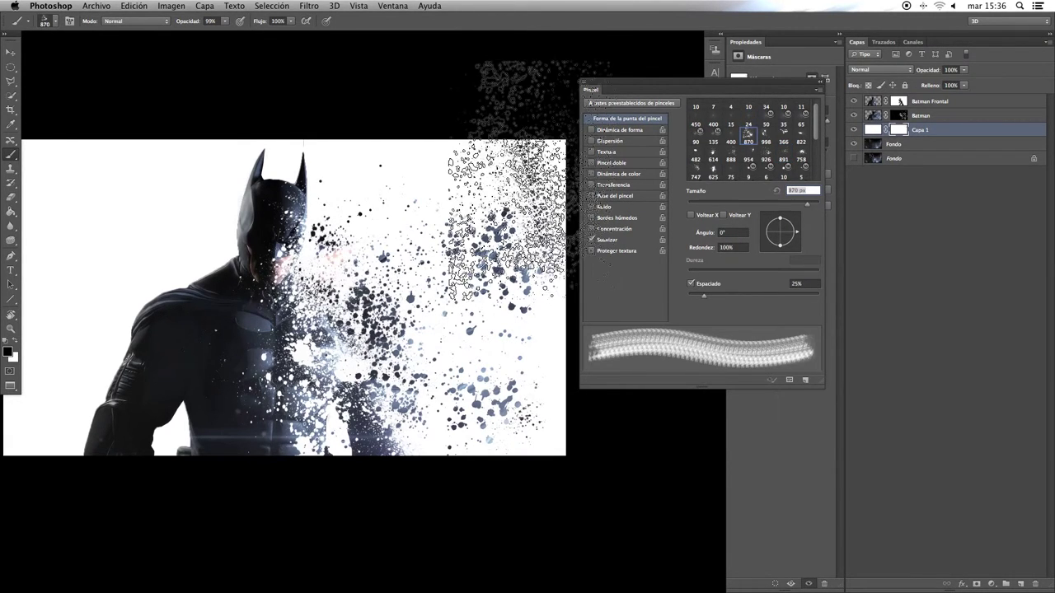
drag(511, 140, 516, 189)
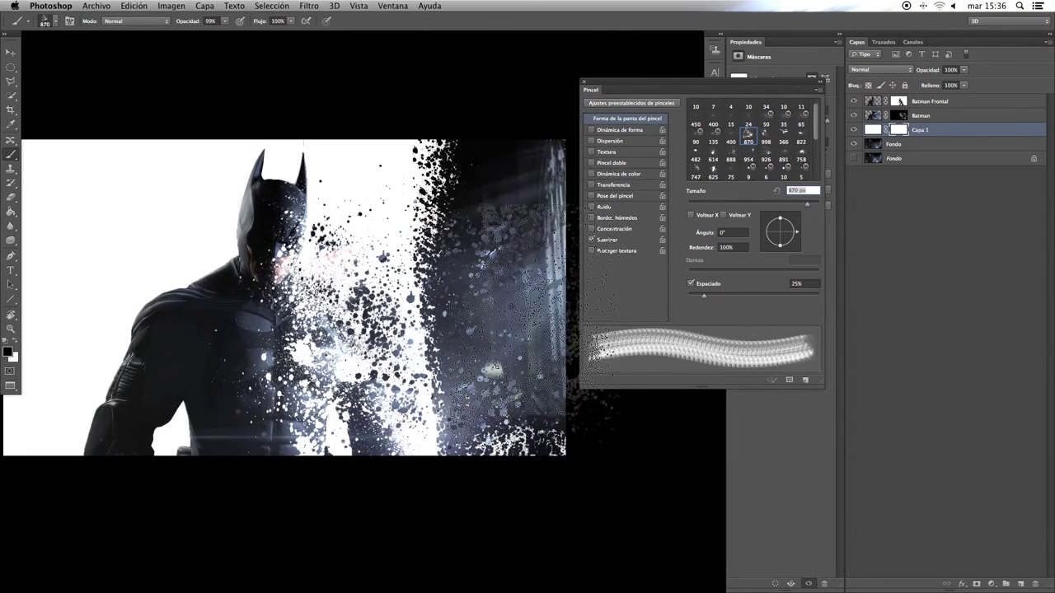
drag(527, 461, 495, 247)
drag(412, 271, 338, 206)
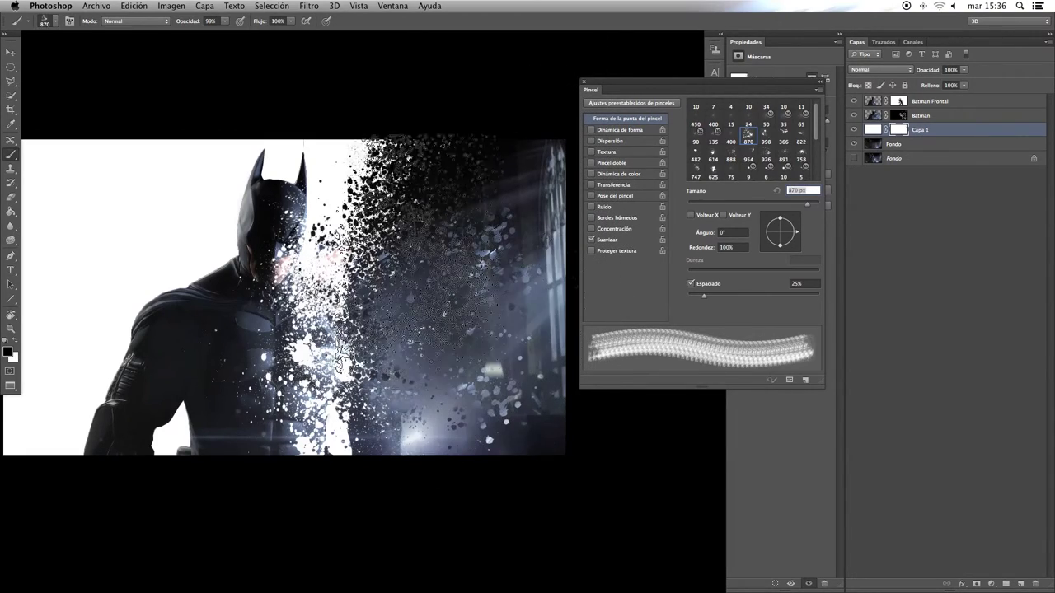
drag(350, 256, 387, 519)
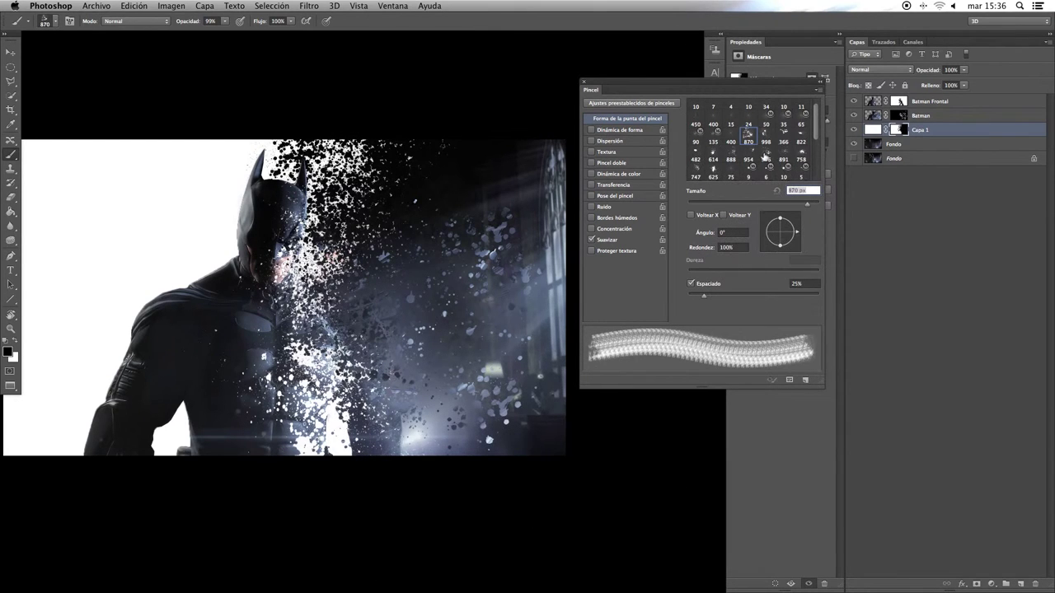
Add splatter to the left white area, face and left of Batman with the 926 and 888 presets.
click(766, 159)
drag(317, 355, 346, 462)
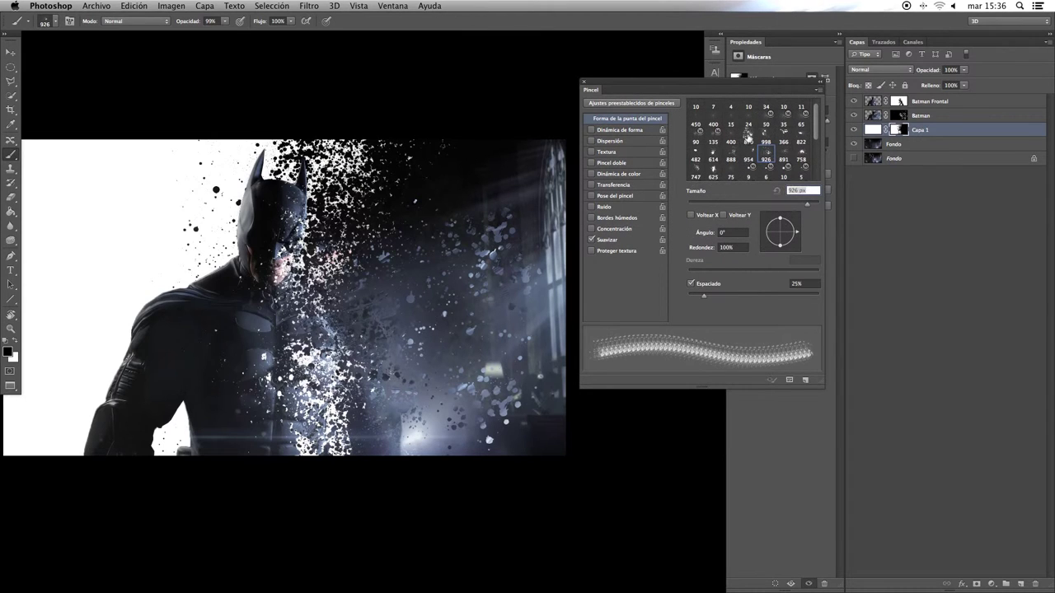
click(731, 156)
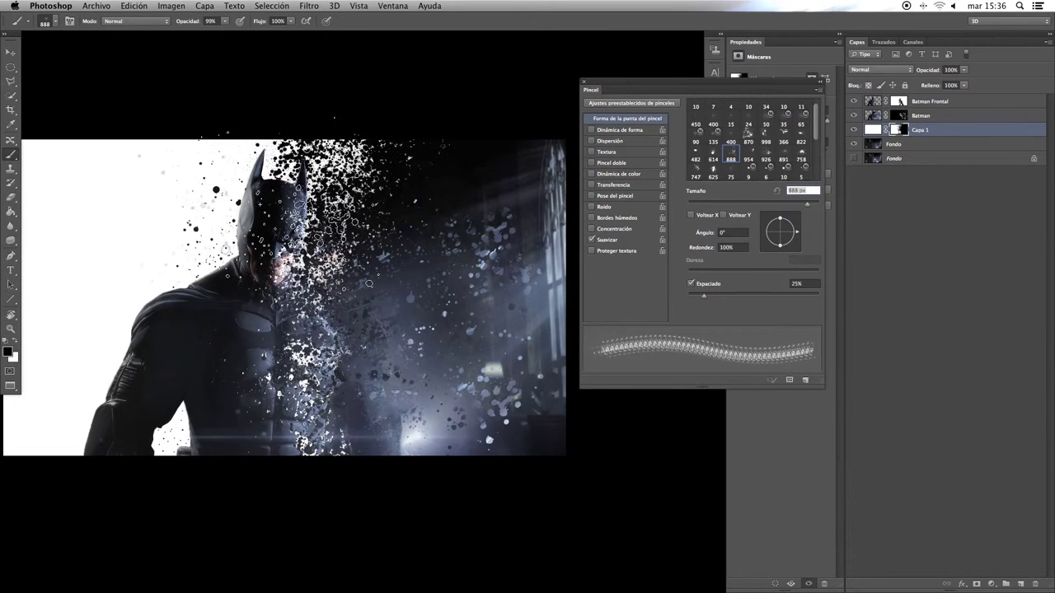
click(217, 281)
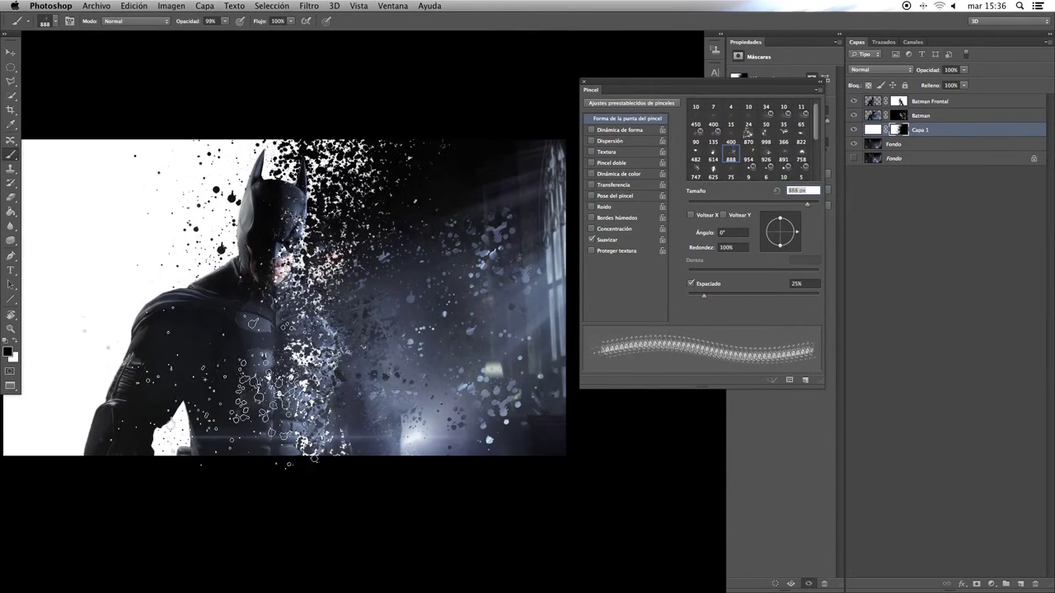
click(749, 158)
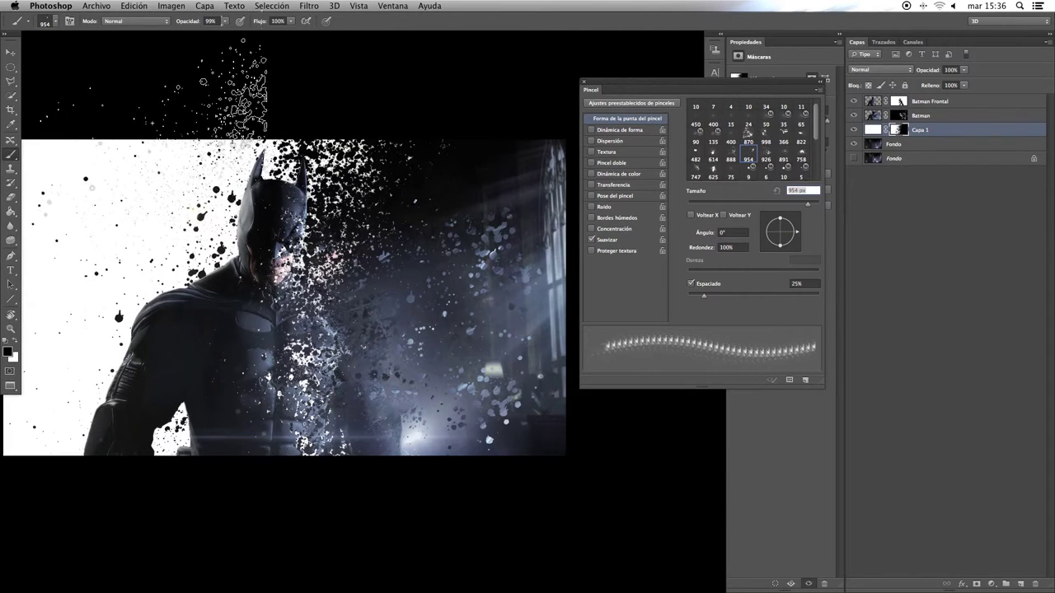
Close the brush settings and invert the Capa 1 mask.
drag(363, 389, 402, 382)
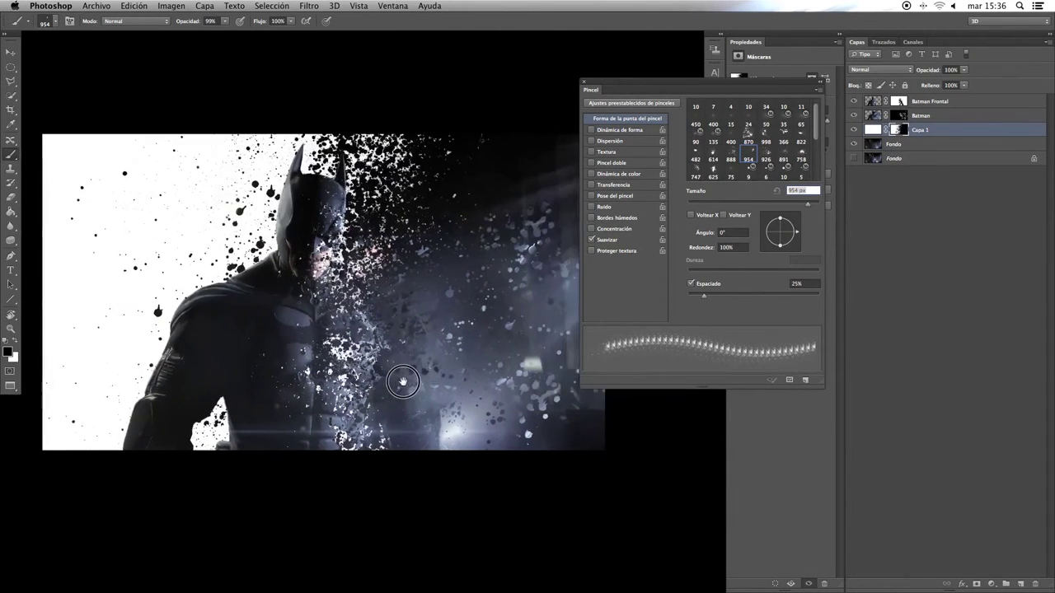
key(F5)
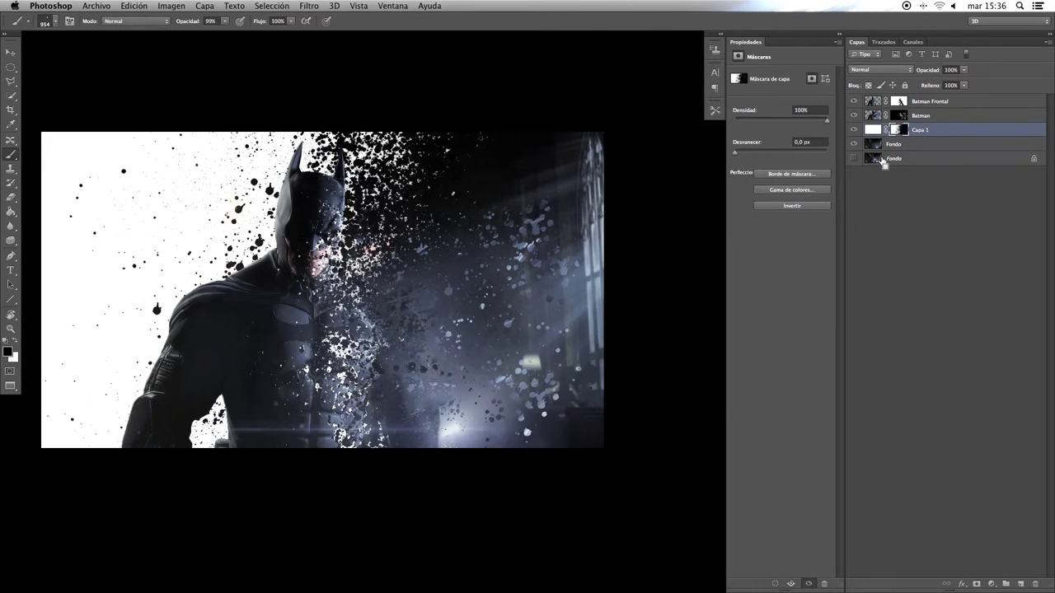
key(ctrl+i)
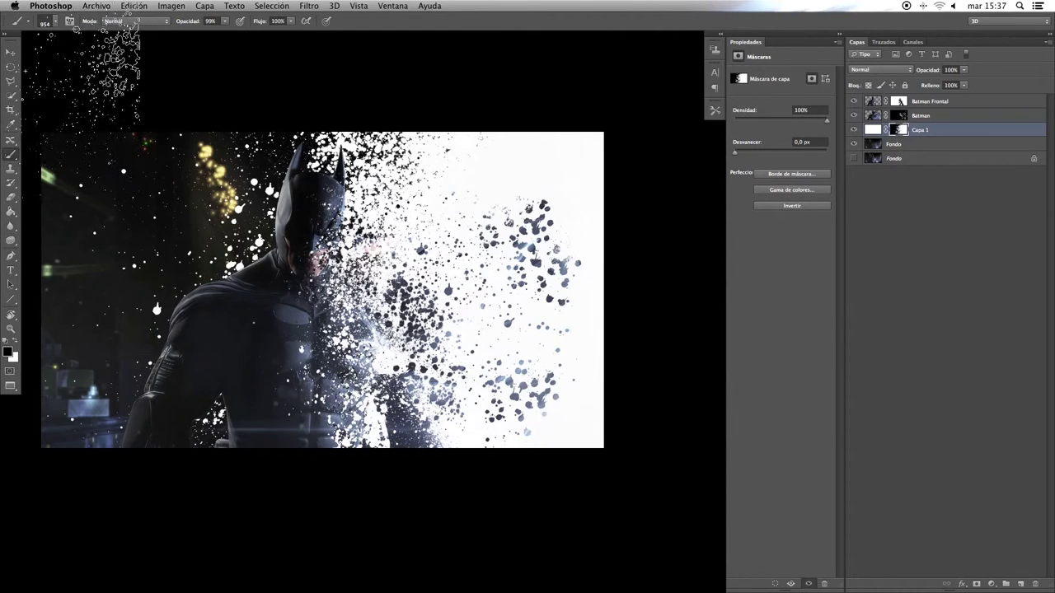
Reposition the view and target Capa 1's layer mask.
key(m)
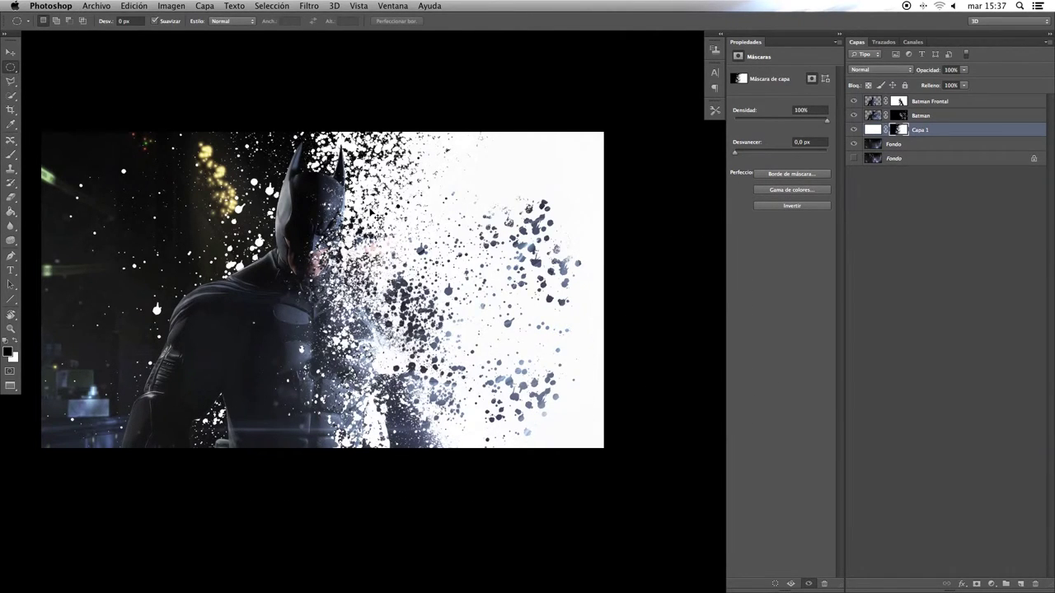
scroll(524, 309, up, 1)
scroll(419, 346, left, 2)
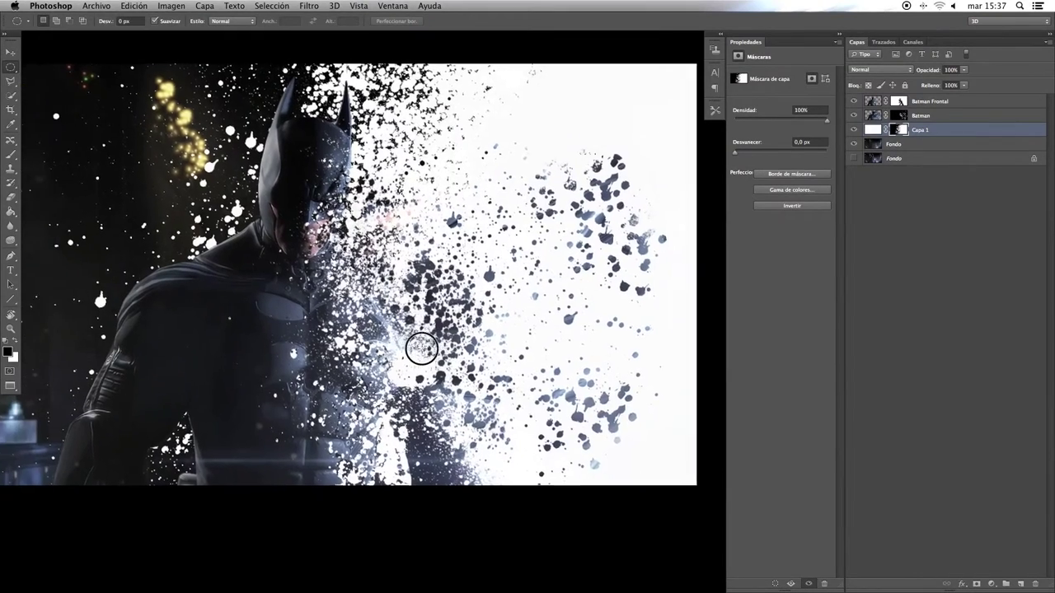
scroll(419, 346, left, 2)
scroll(492, 350, left, 1)
scroll(624, 340, right, 1)
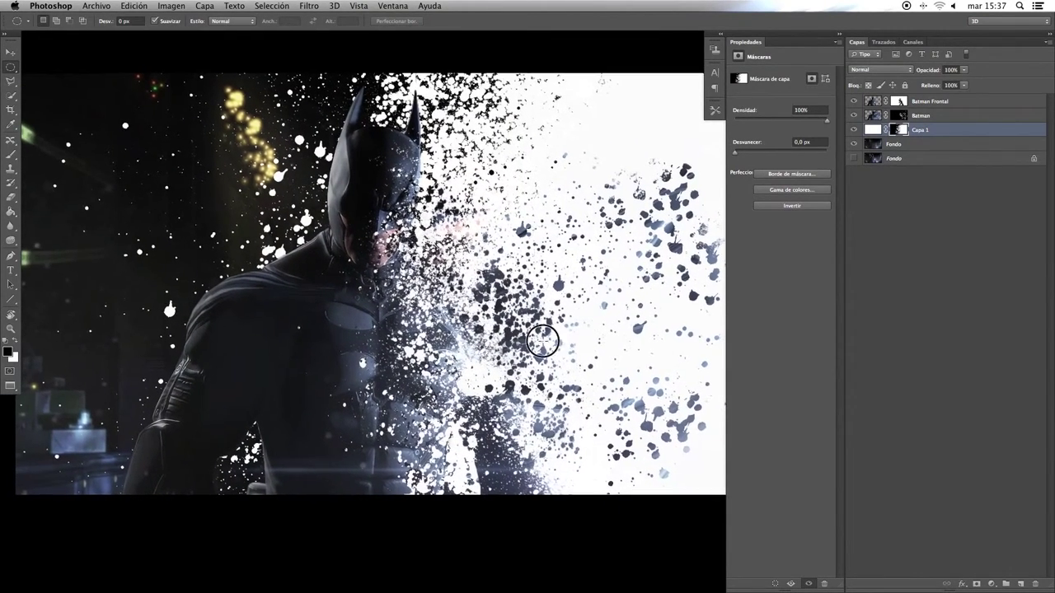
scroll(635, 289, right, 2)
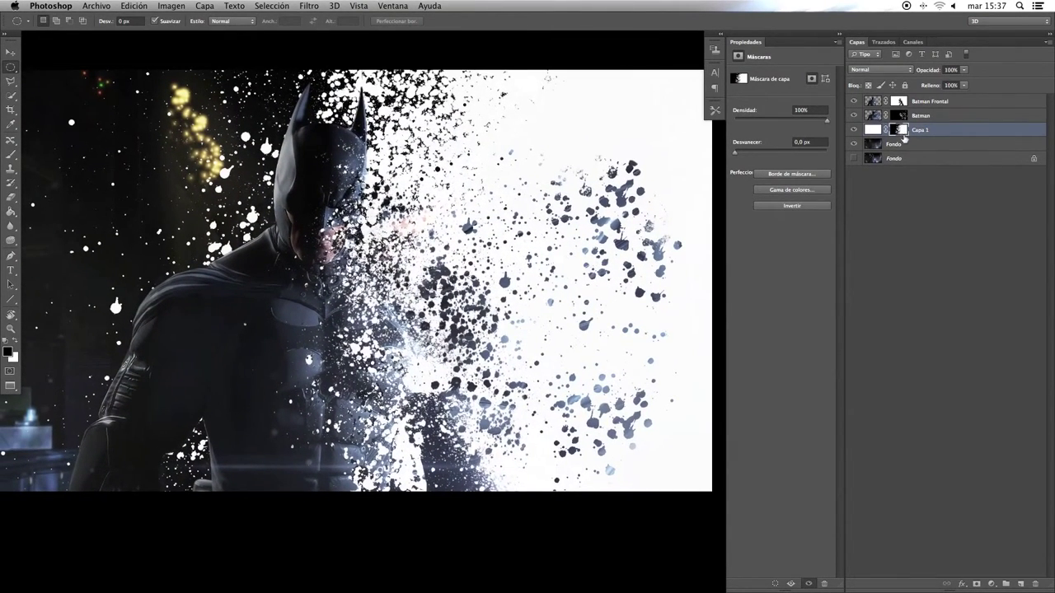
click(902, 132)
Toggle Quick Mask mode off and on, leaving it enabled.
click(310, 6)
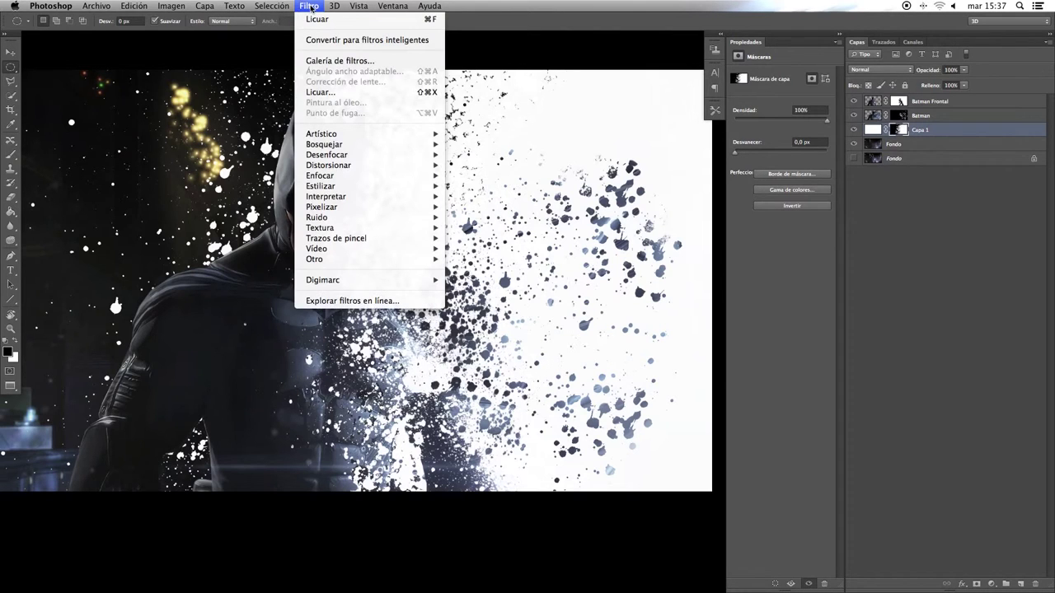
click(309, 7)
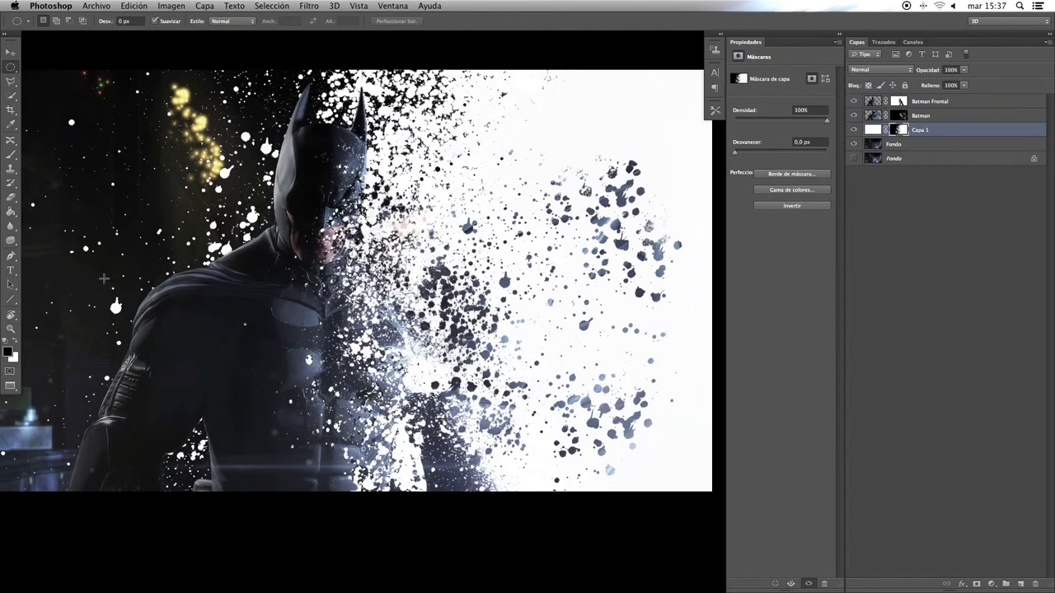
click(11, 372)
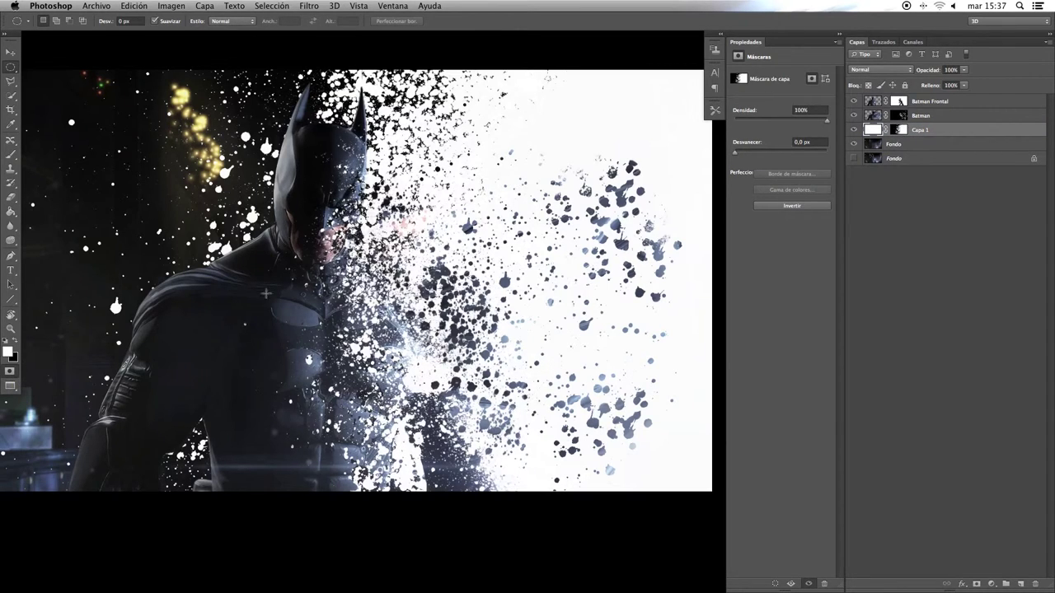
click(11, 373)
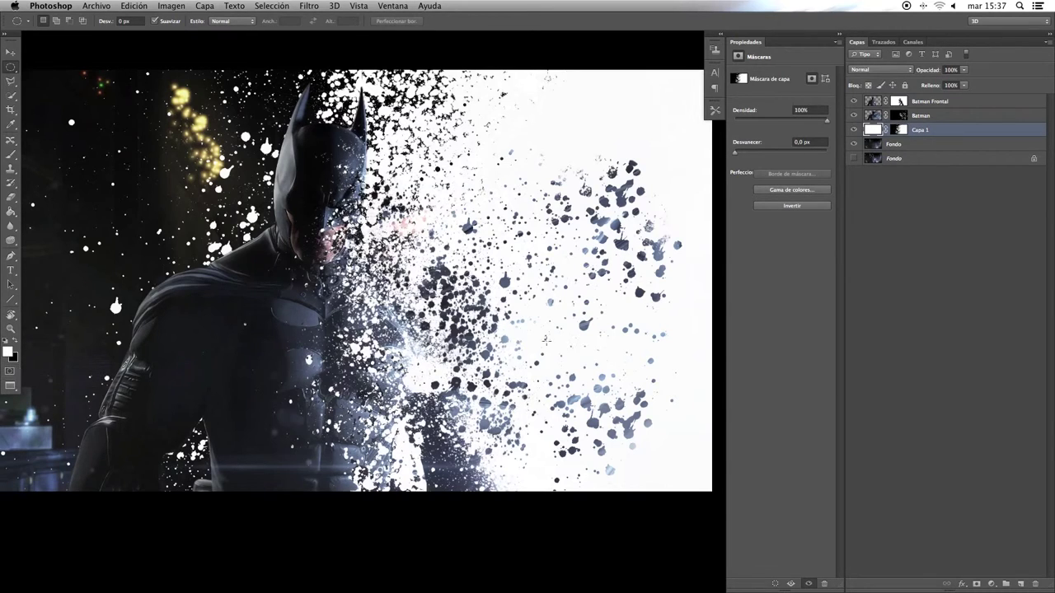
key(q)
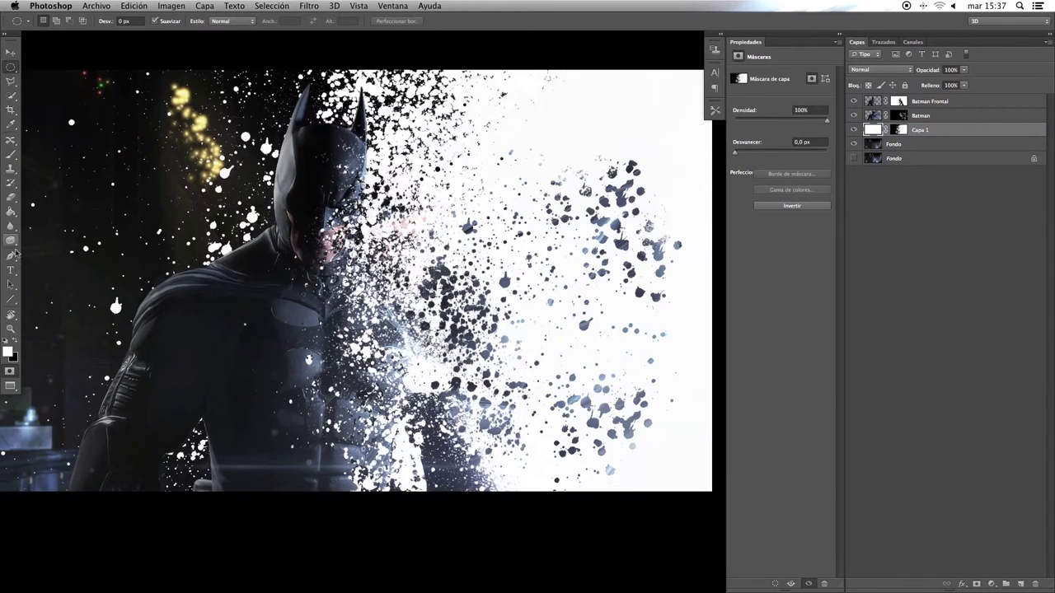
Set up a Reflected black-to-white gradient with the mask shown as a red overlay.
drag(10, 212, 47, 208)
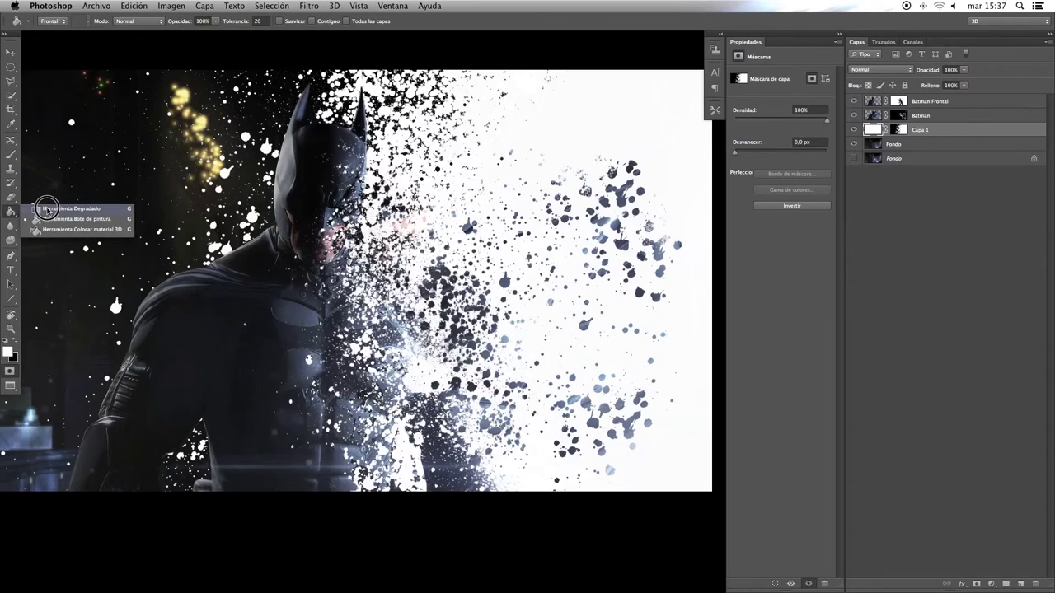
click(47, 209)
click(142, 21)
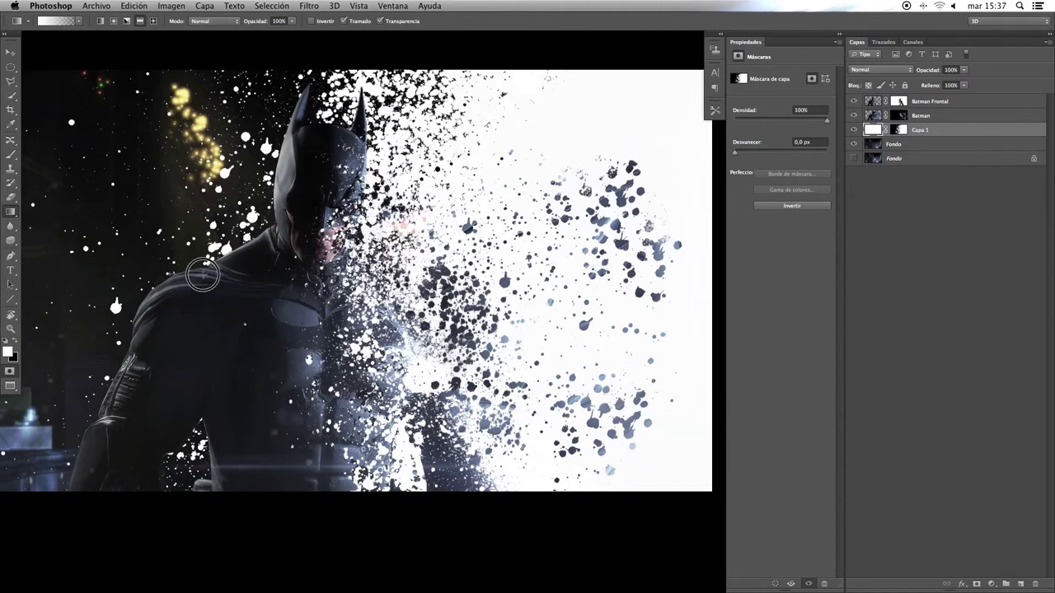
drag(172, 273, 495, 274)
key(x)
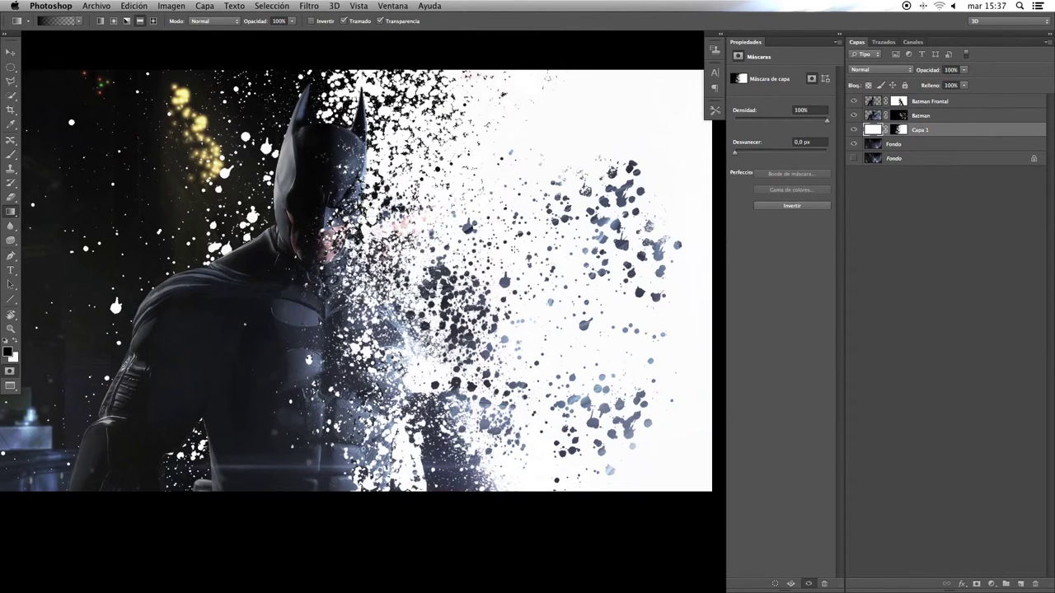
key(backslash)
scroll(554, 287, down, 1)
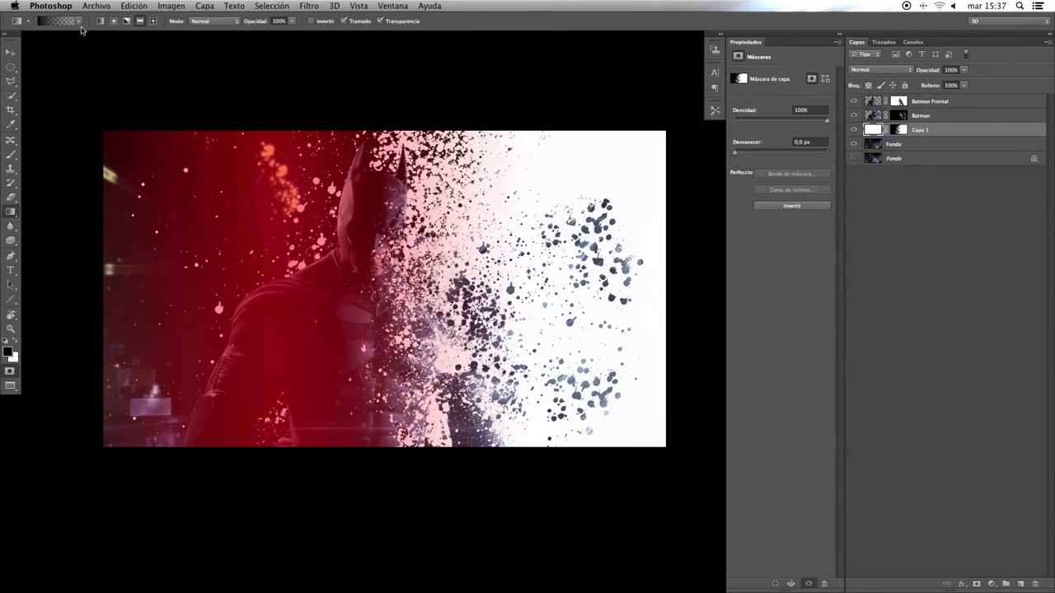
click(78, 20)
click(31, 51)
Redraw the gradient until the dark city fades to white near the right, then hide the overlay.
drag(330, 272, 189, 273)
drag(312, 286, 506, 266)
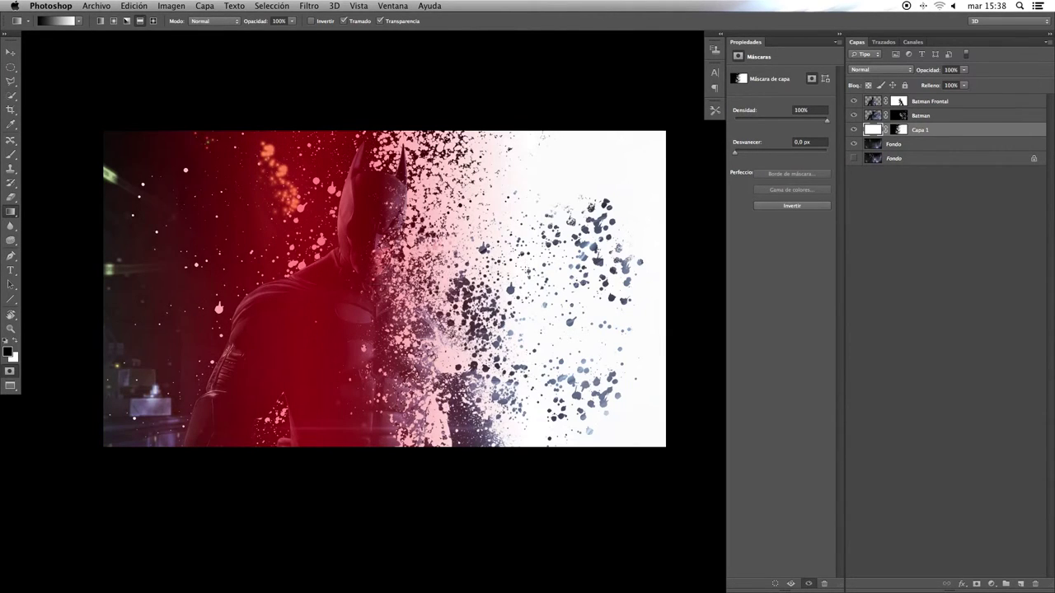
drag(354, 276, 502, 275)
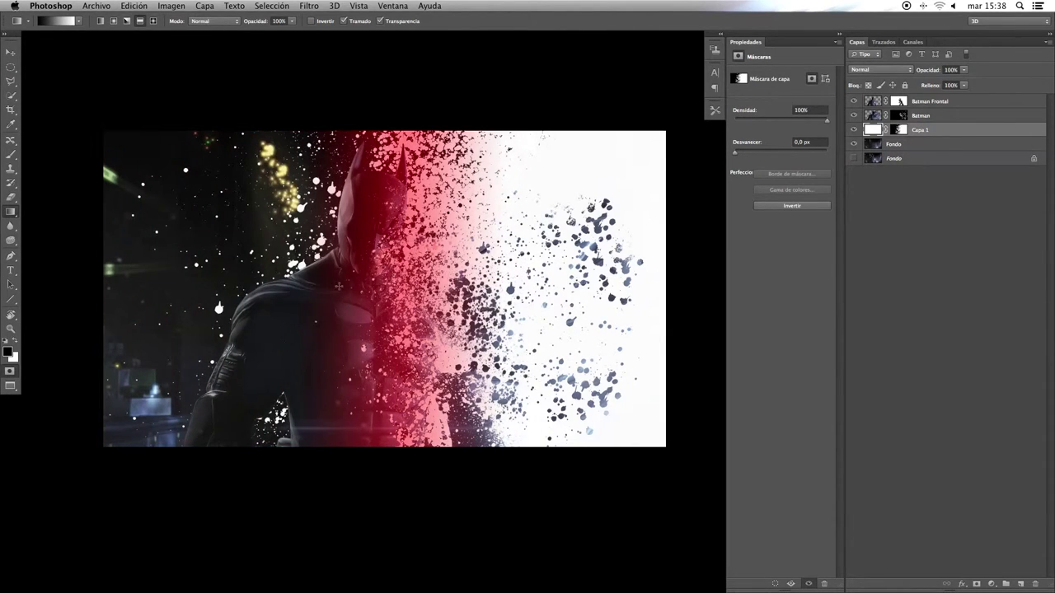
drag(338, 285, 510, 262)
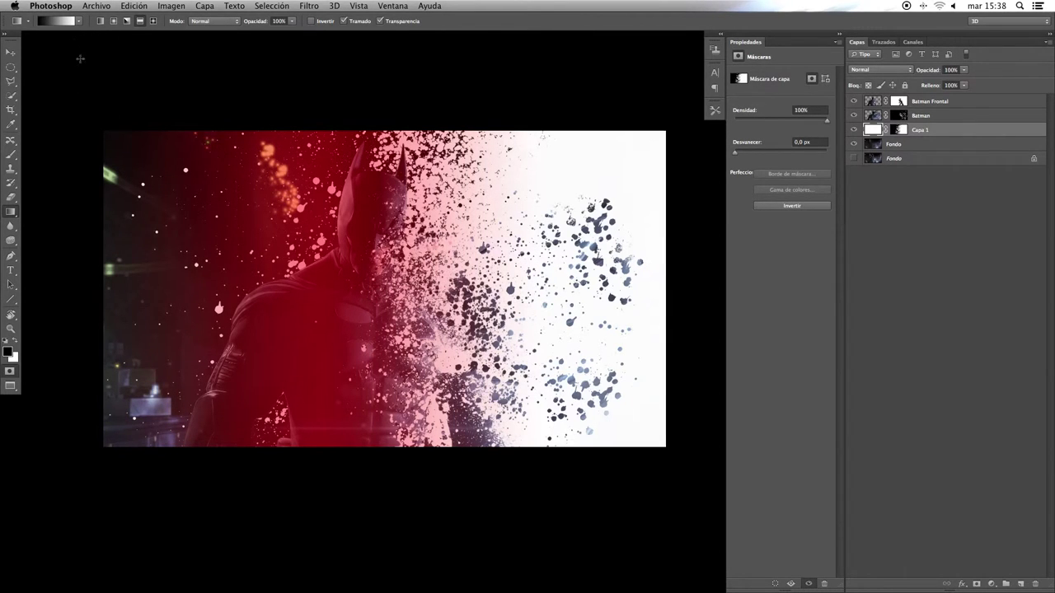
drag(351, 268, 465, 276)
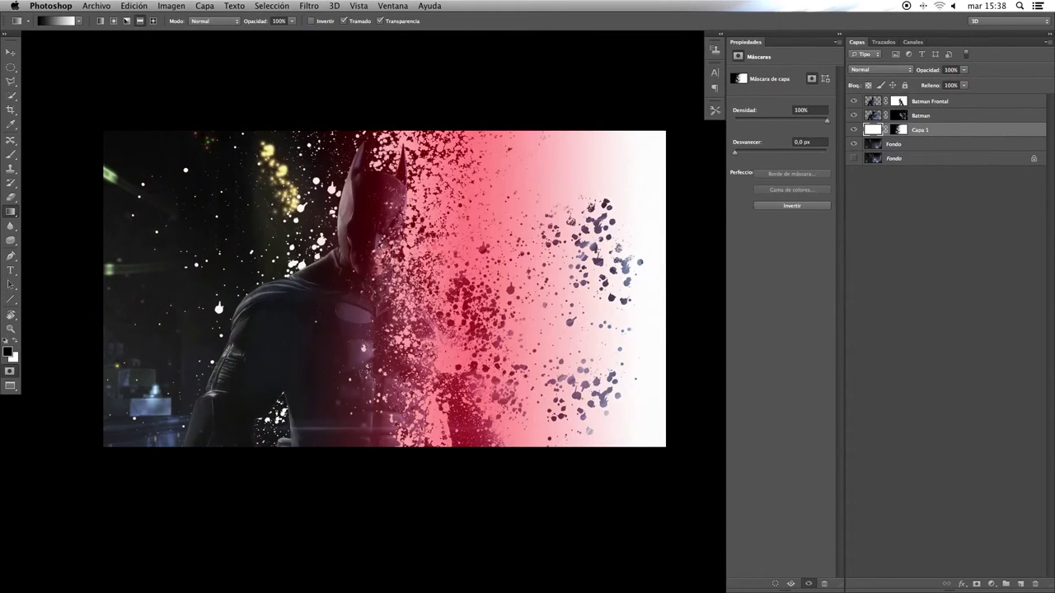
drag(371, 303, 536, 303)
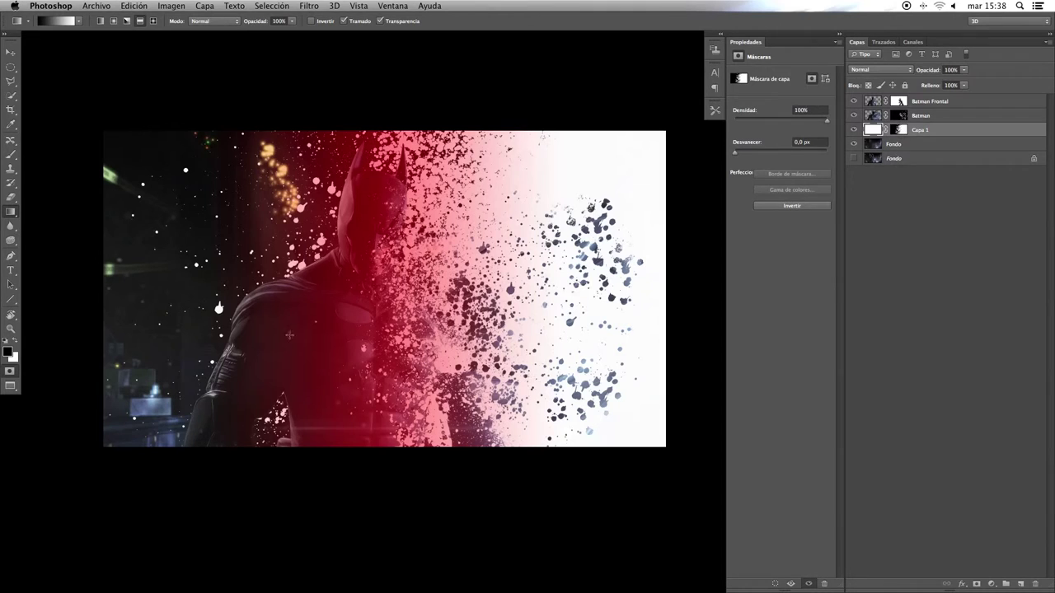
click(11, 372)
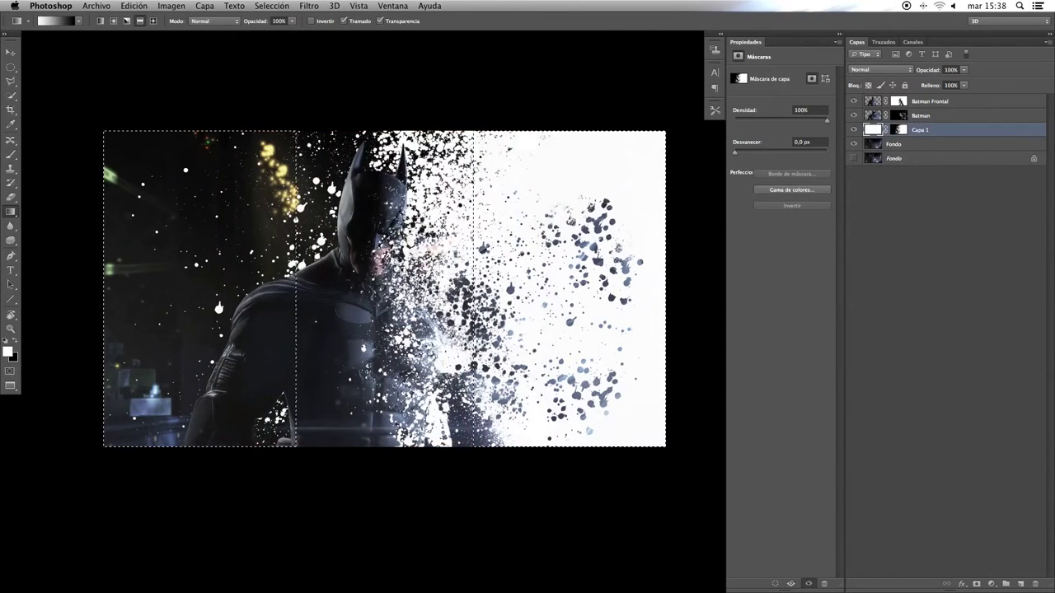
Apply a Desenfoque de lente (Lens Blur) with radius 21 to Capa 1's layer mask.
click(902, 131)
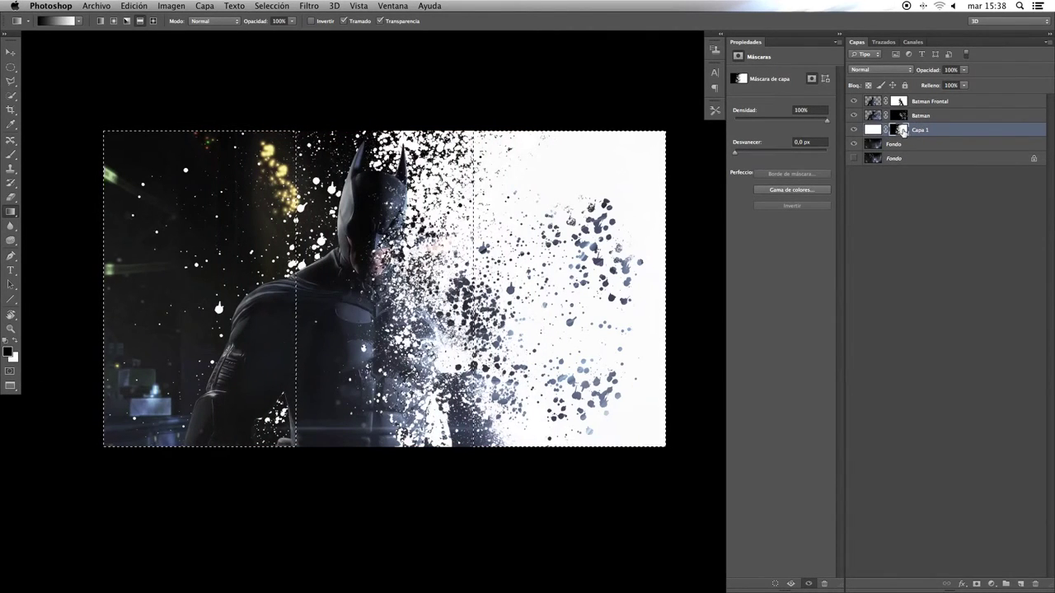
click(281, 7)
mouse_move(309, 5)
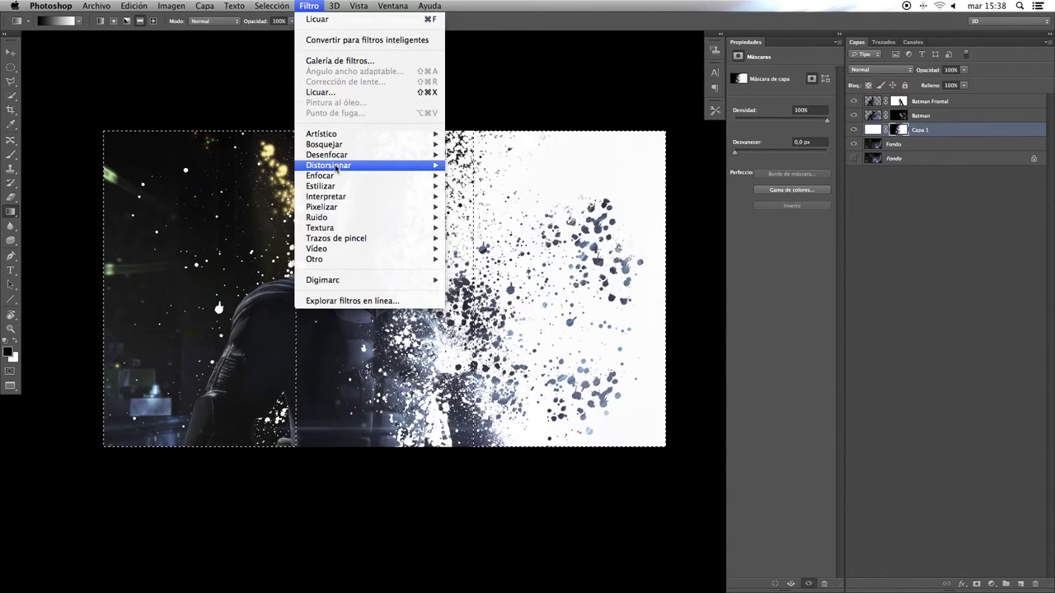
mouse_move(327, 155)
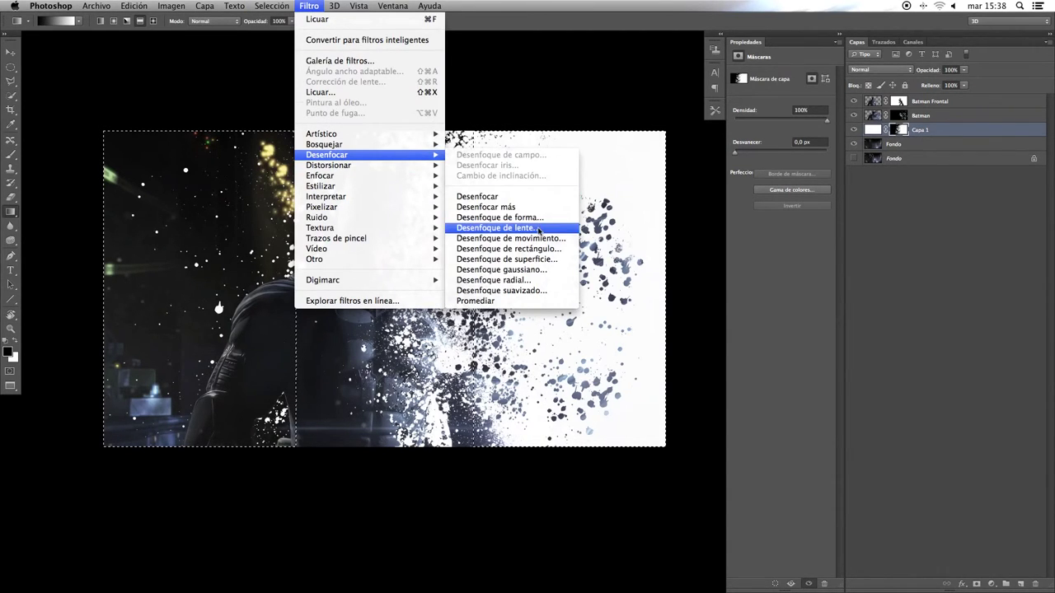
click(540, 230)
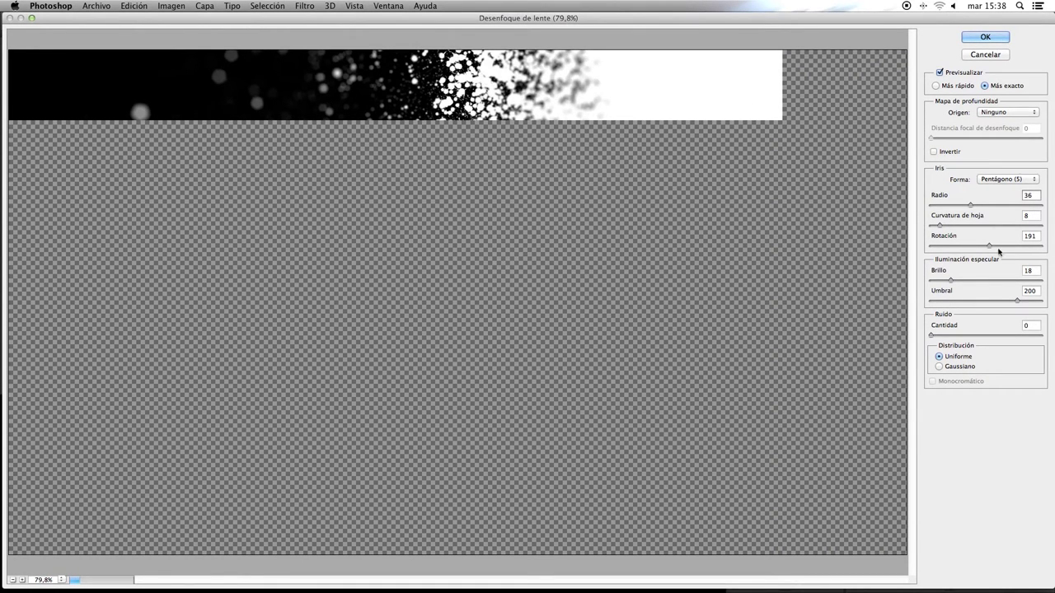
drag(970, 204, 943, 208)
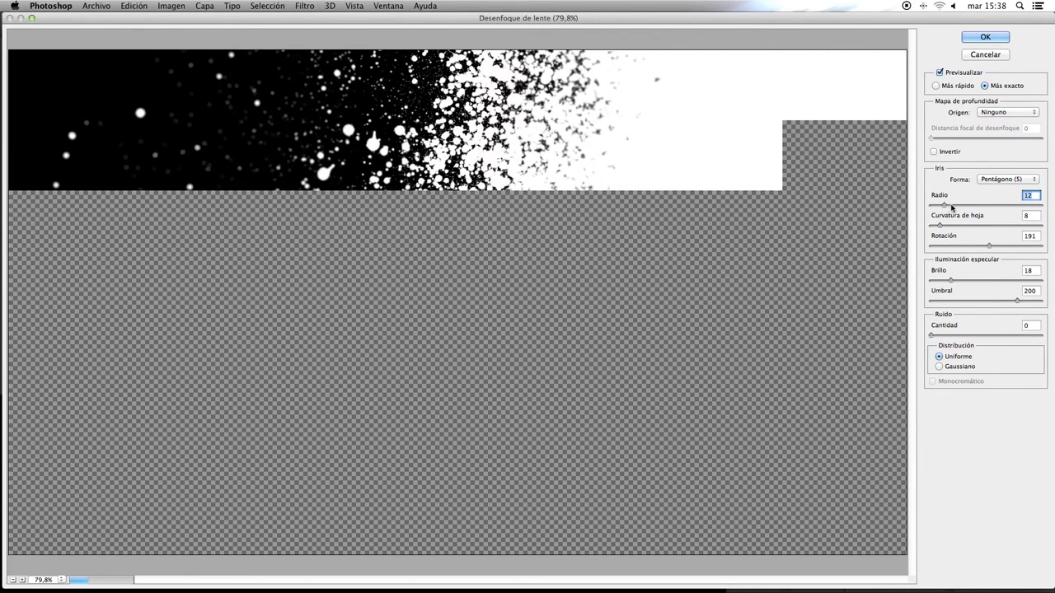
click(952, 206)
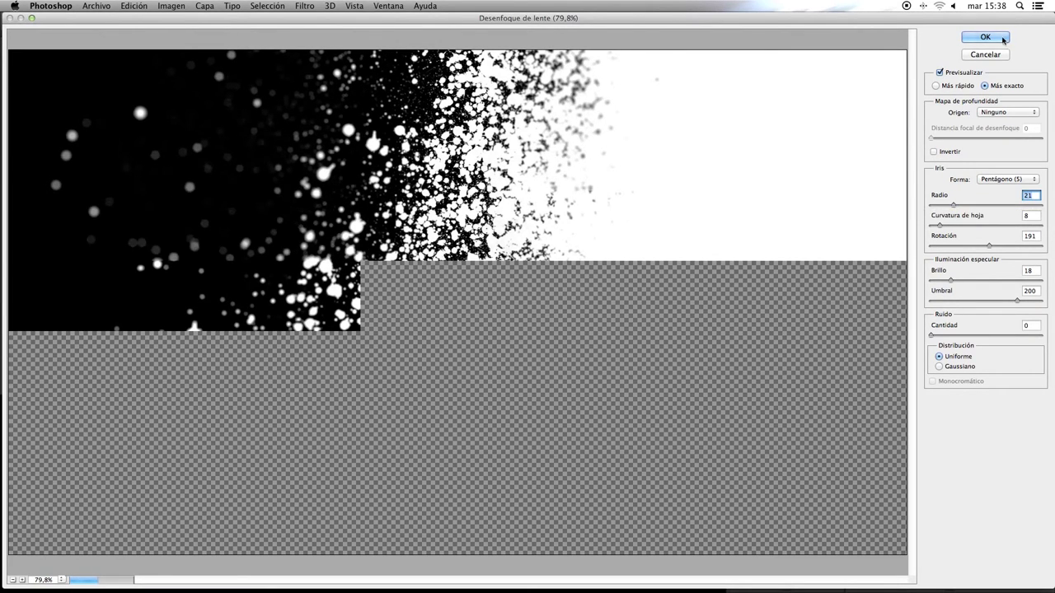
key(Return)
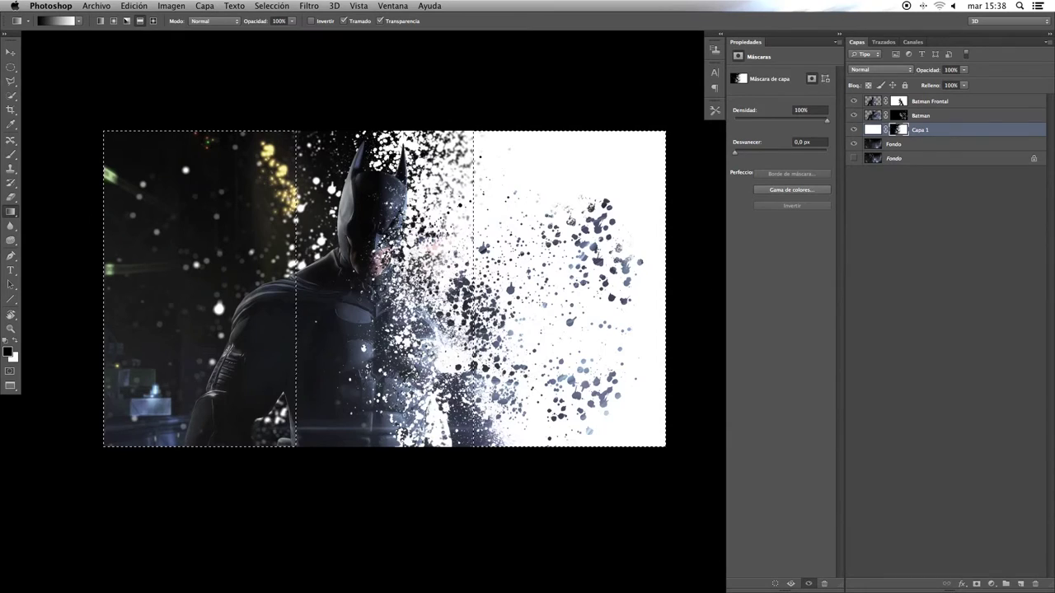
Repeat the radius-21 lens blur on the Batman layer's mask and then its image.
click(901, 117)
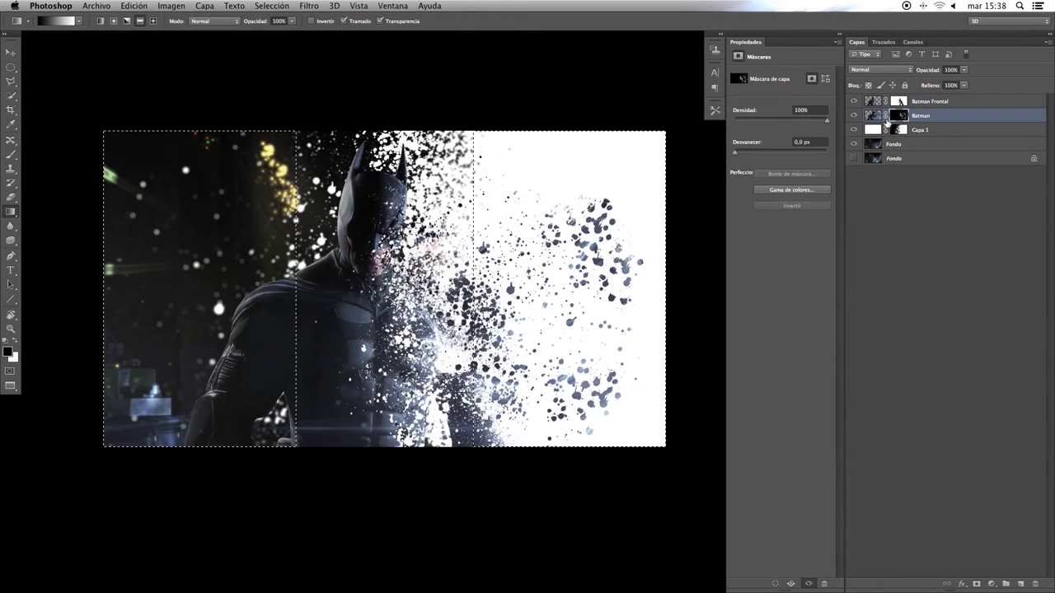
key(ctrl+f)
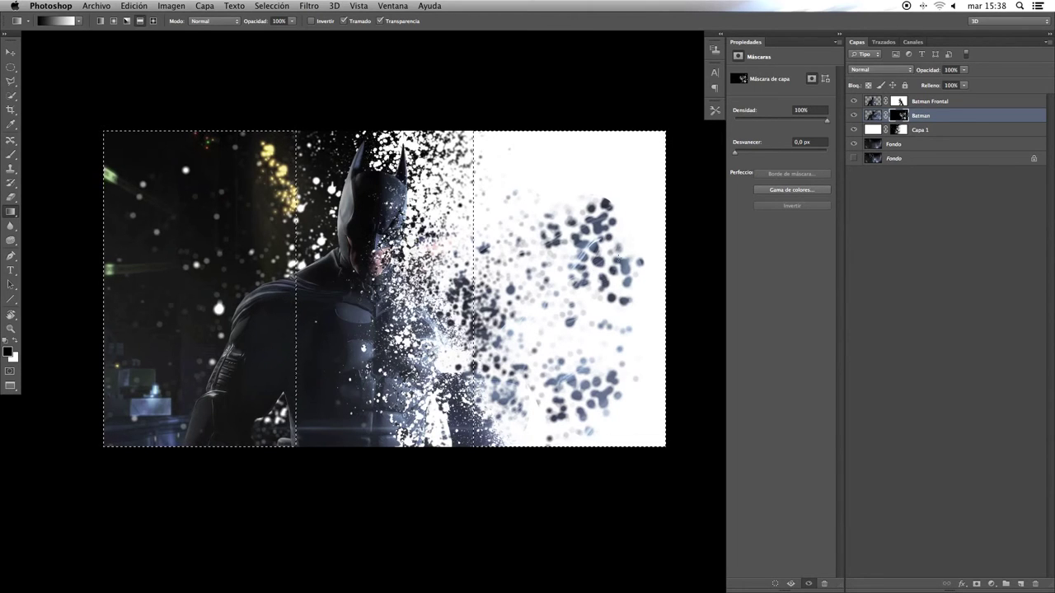
key(ctrl+plus)
scroll(554, 358, up, 2)
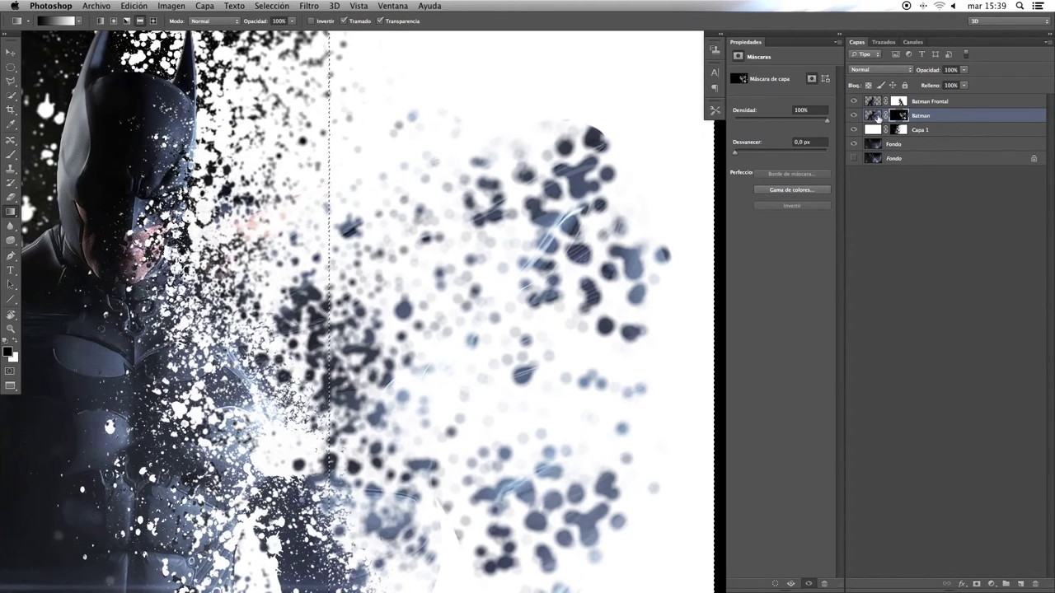
click(875, 118)
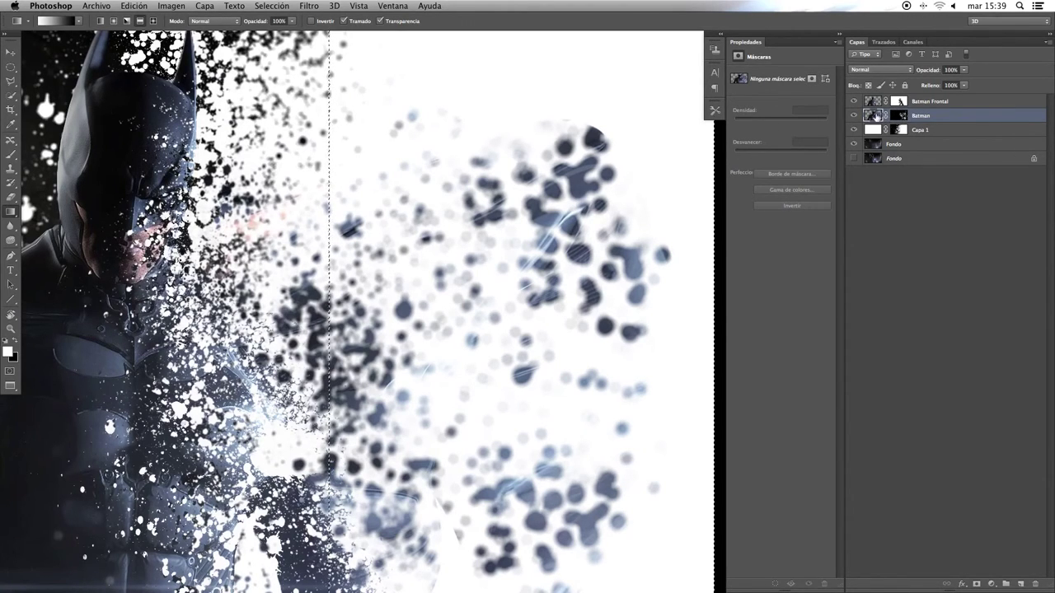
key(super+f)
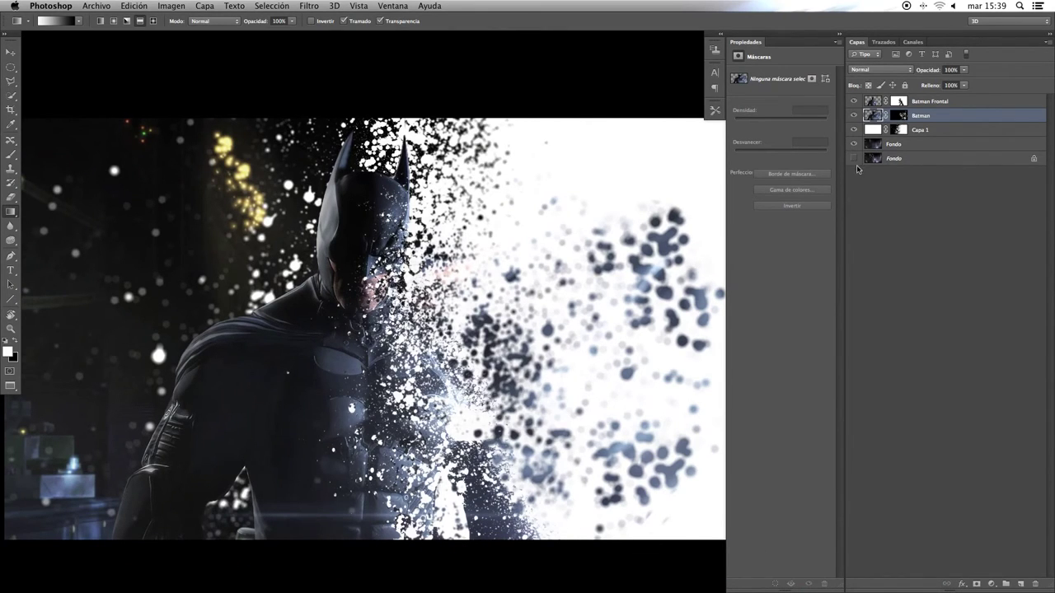
click(853, 130)
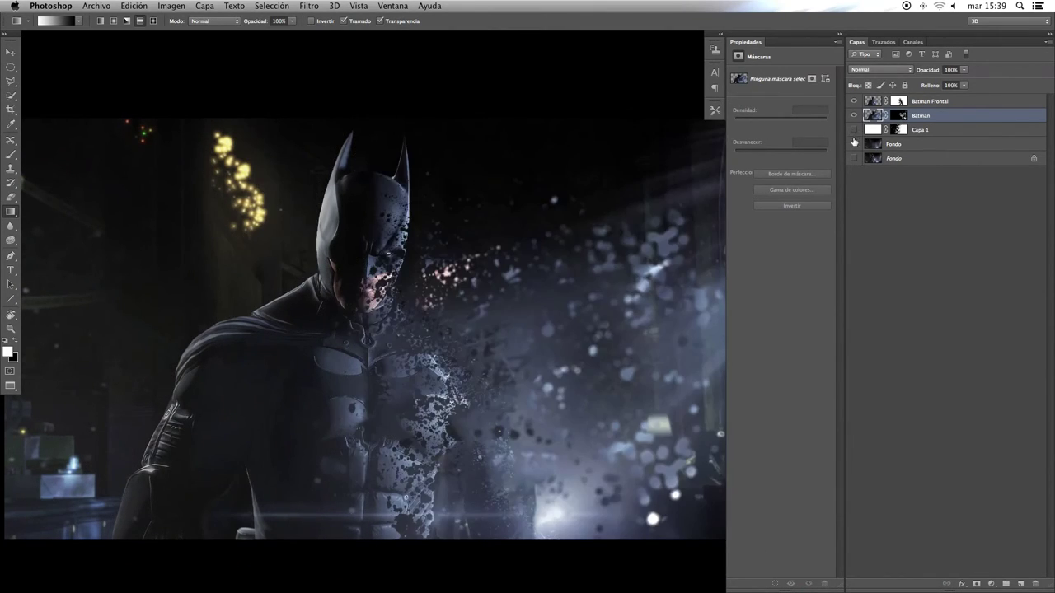
click(853, 144)
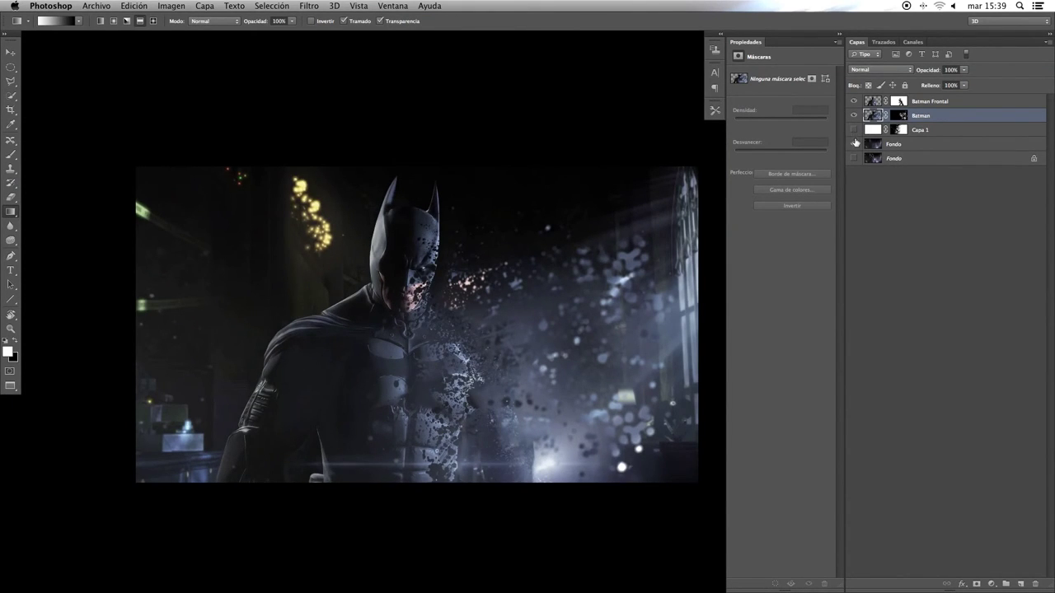
click(854, 144)
click(854, 129)
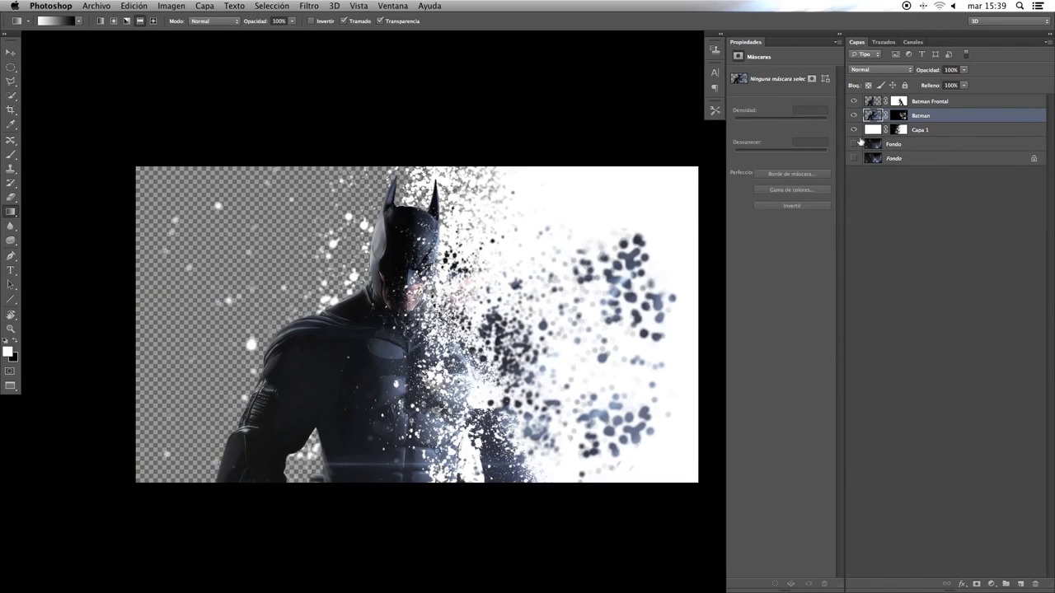
click(853, 144)
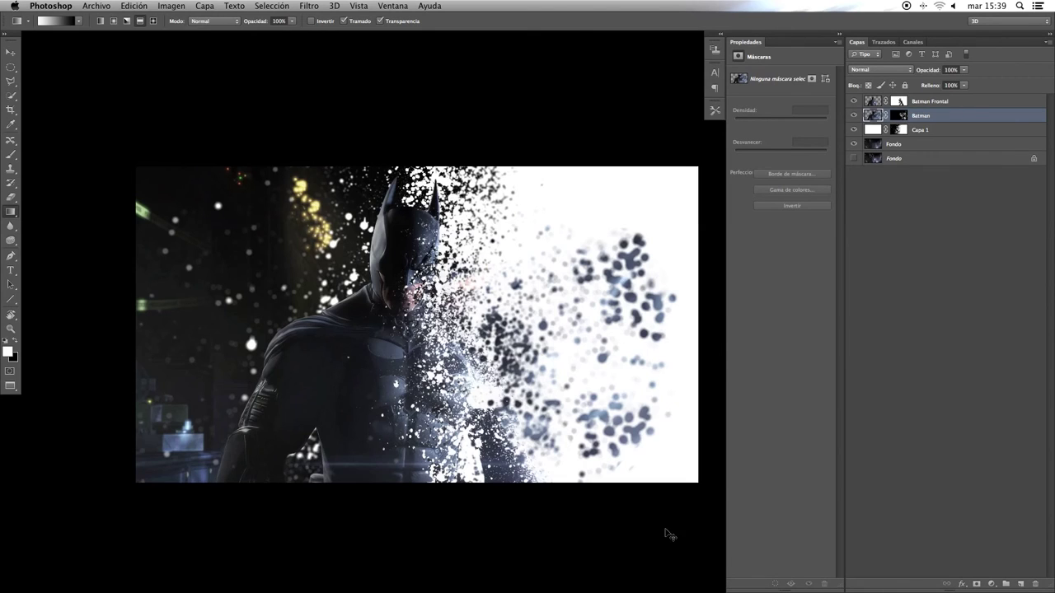
key(ctrl+plus)
key(ctrl+plus)
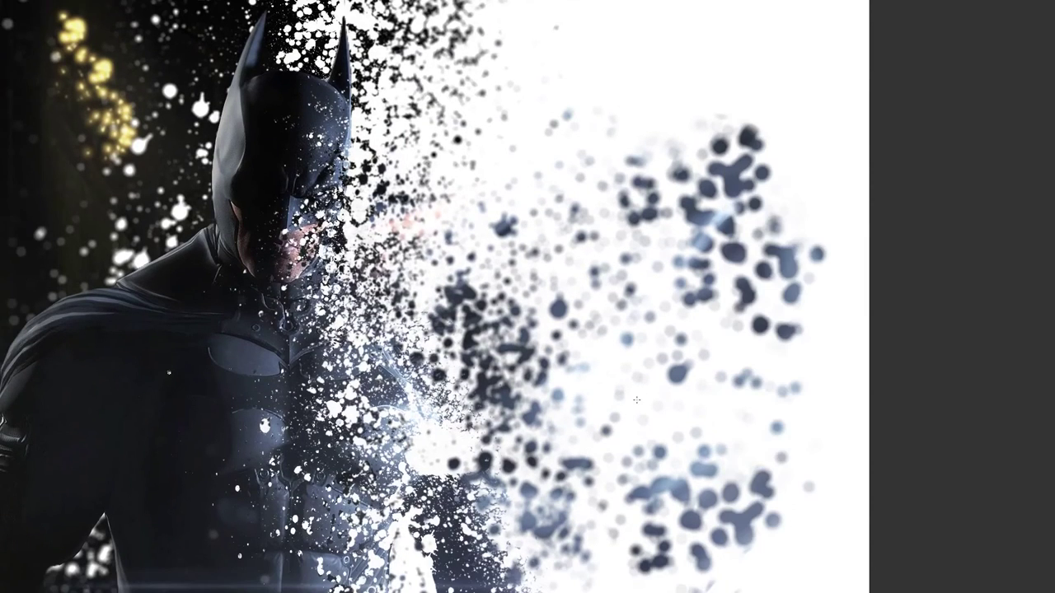